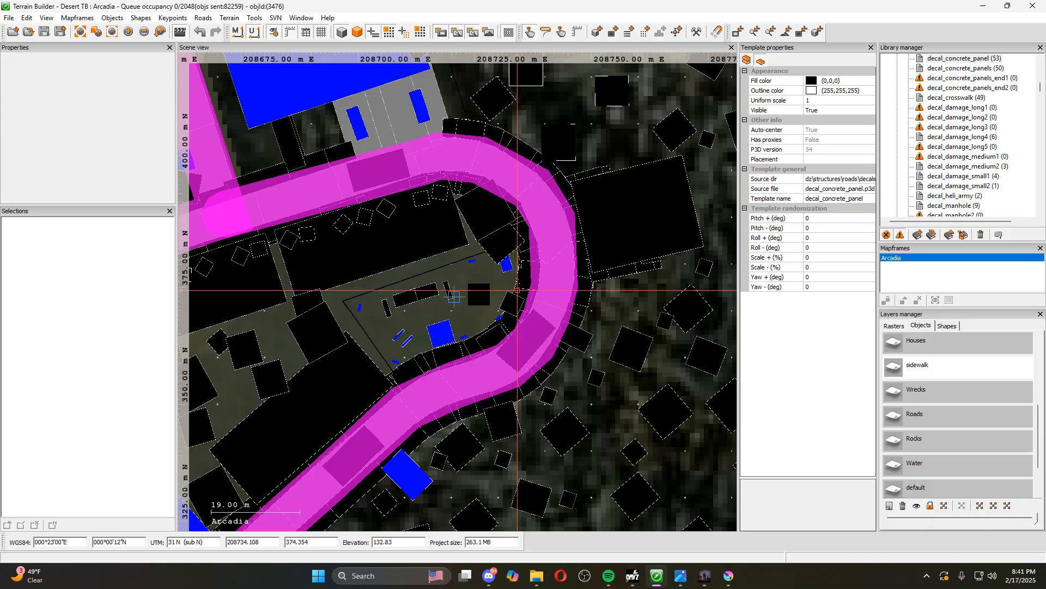
Survey the Arcadia map from the southern loop-road settlement up to the large magenta-shaded settlement in the northeast
scroll(516, 289, "down", 10)
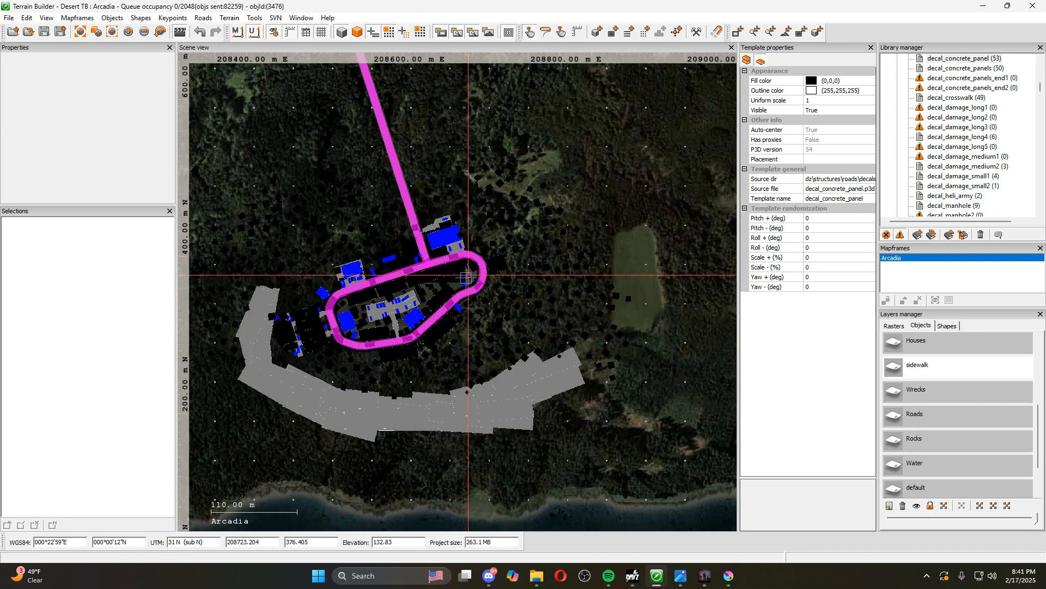
scroll(470, 148, "up", 5)
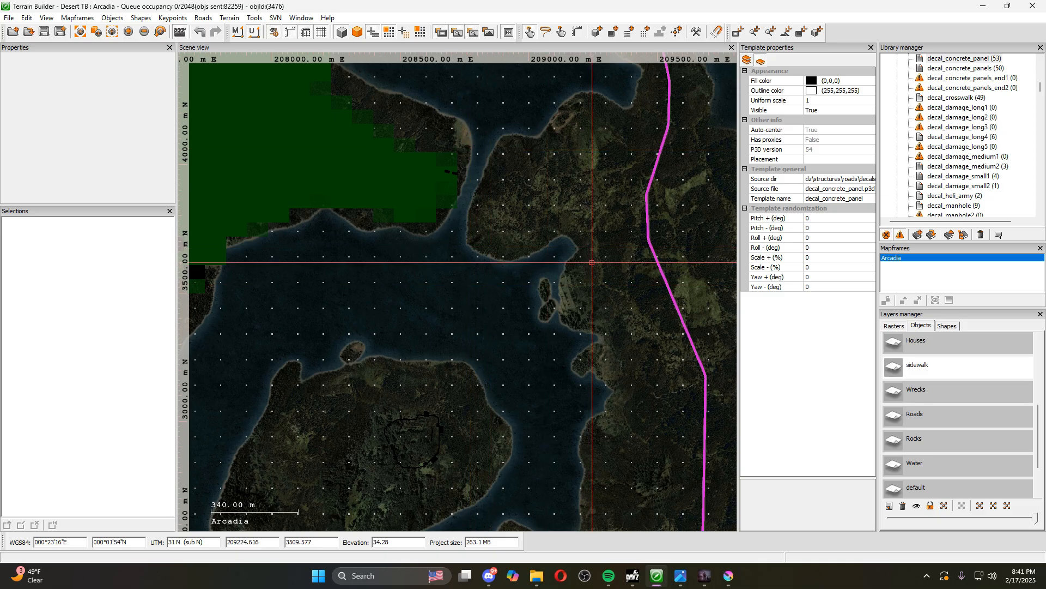
scroll(482, 311, "down", 7)
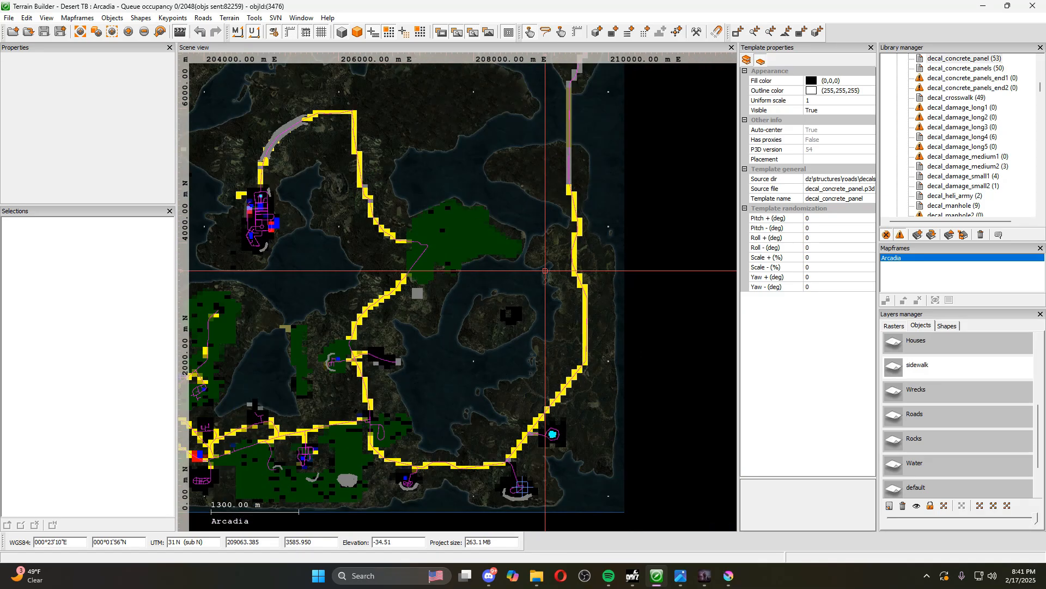
scroll(515, 277, "up", 10)
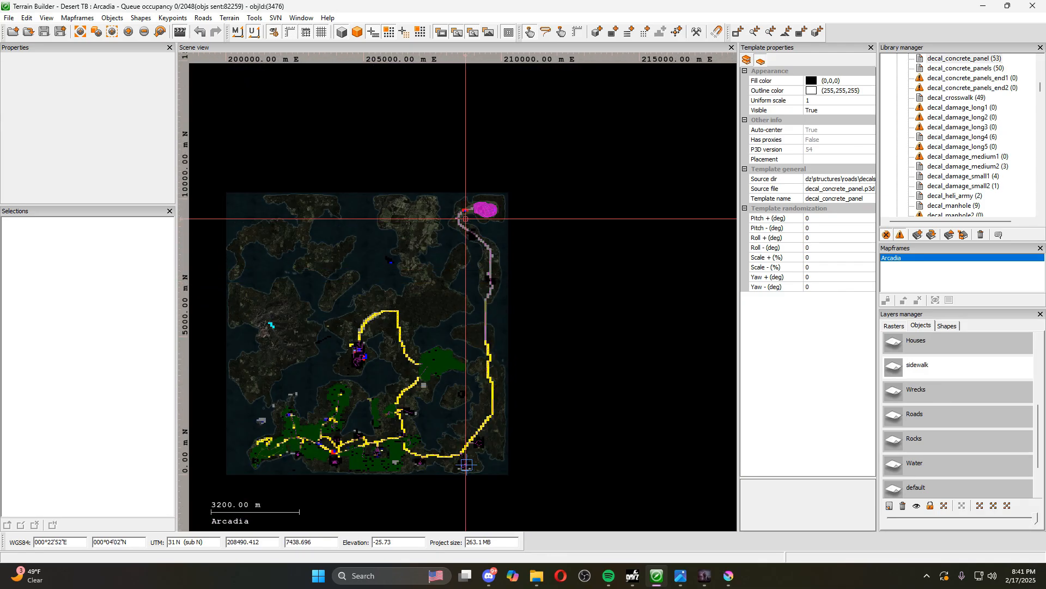
scroll(515, 277, "down", 4)
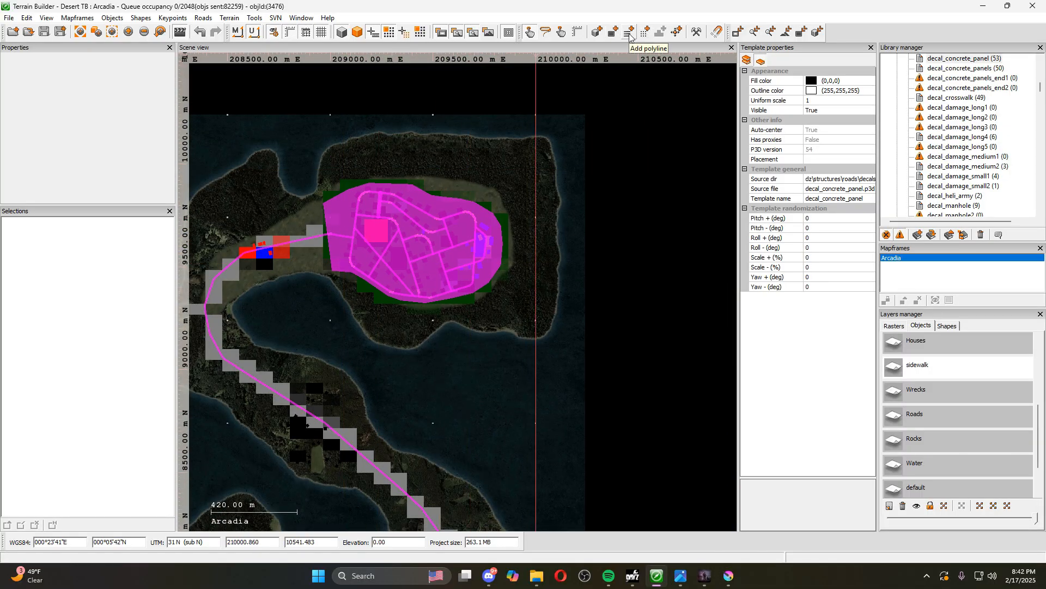
scroll(311, 248, "up", 4)
scroll(418, 229, "down", 5)
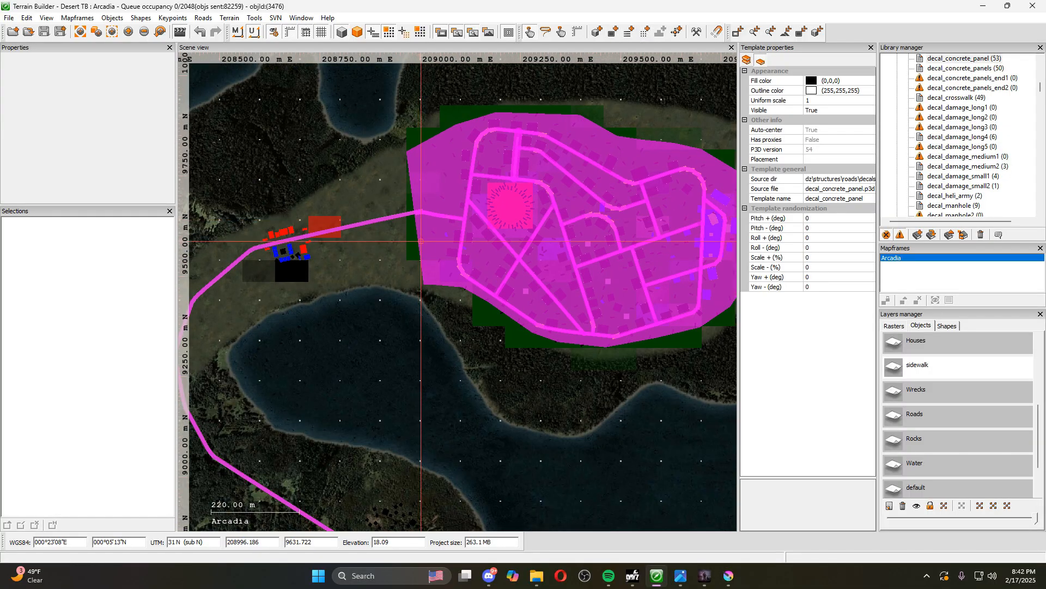
Follow the main road south along the east side of the map back to the loop-road settlement near the southern coast
left_click_drag(521, 394, 411, 148)
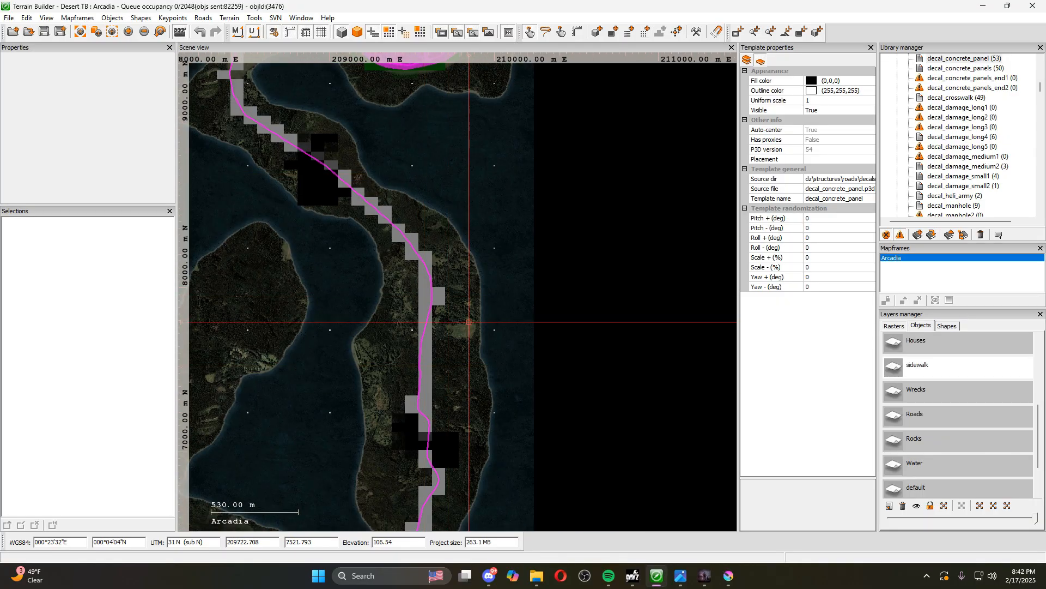
left_click_drag(337, 409, 384, 270)
scroll(386, 283, "down", 5)
left_click_drag(369, 398, 406, 224)
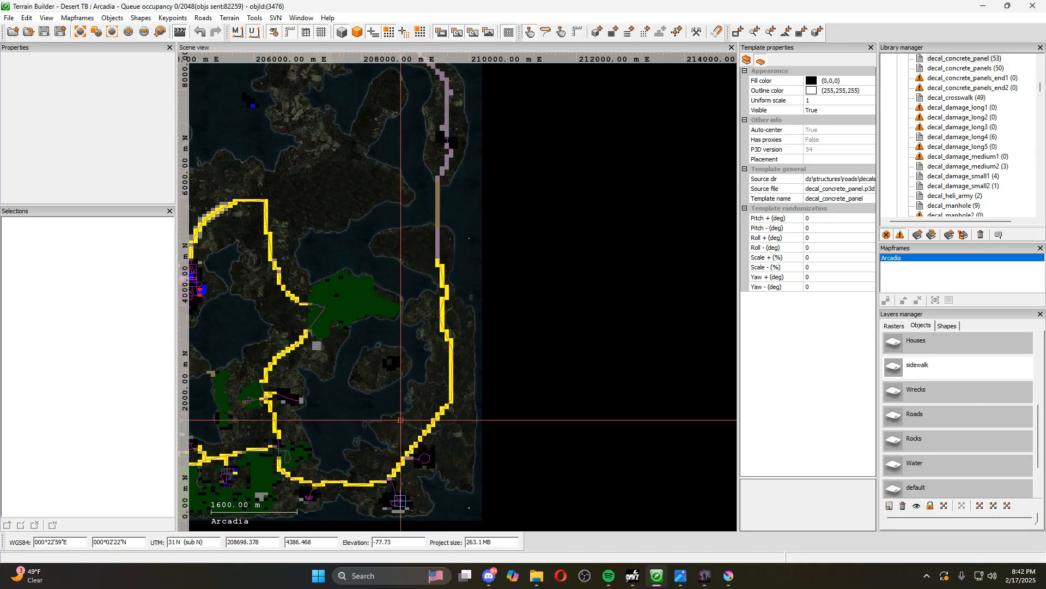
scroll(400, 424, "up", 4)
scroll(358, 373, "up", 1)
left_click_drag(358, 373, 398, 248)
scroll(338, 352, "down", 4)
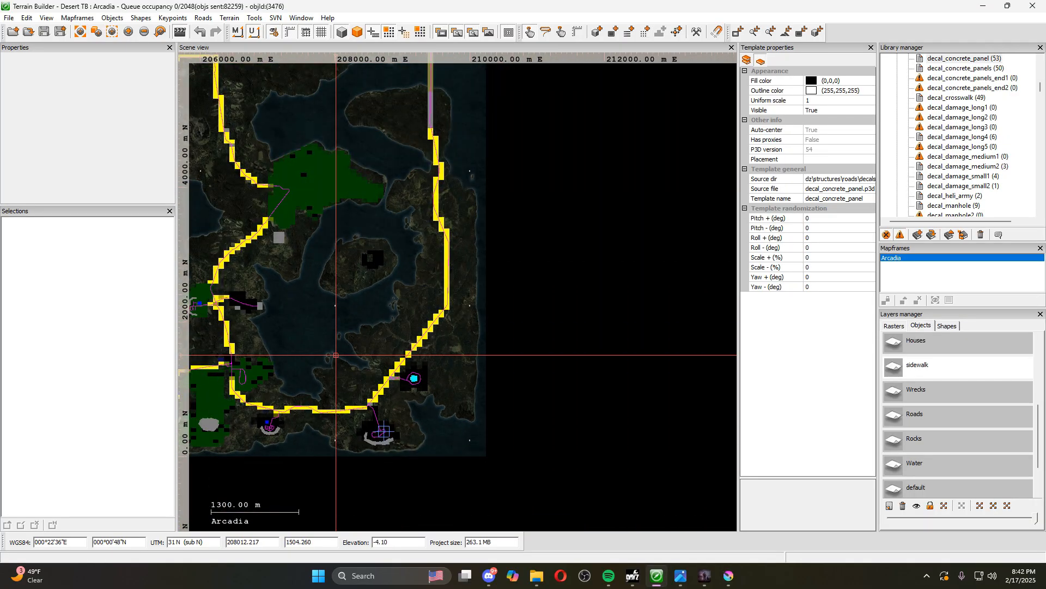
left_click_drag(336, 355, 390, 263)
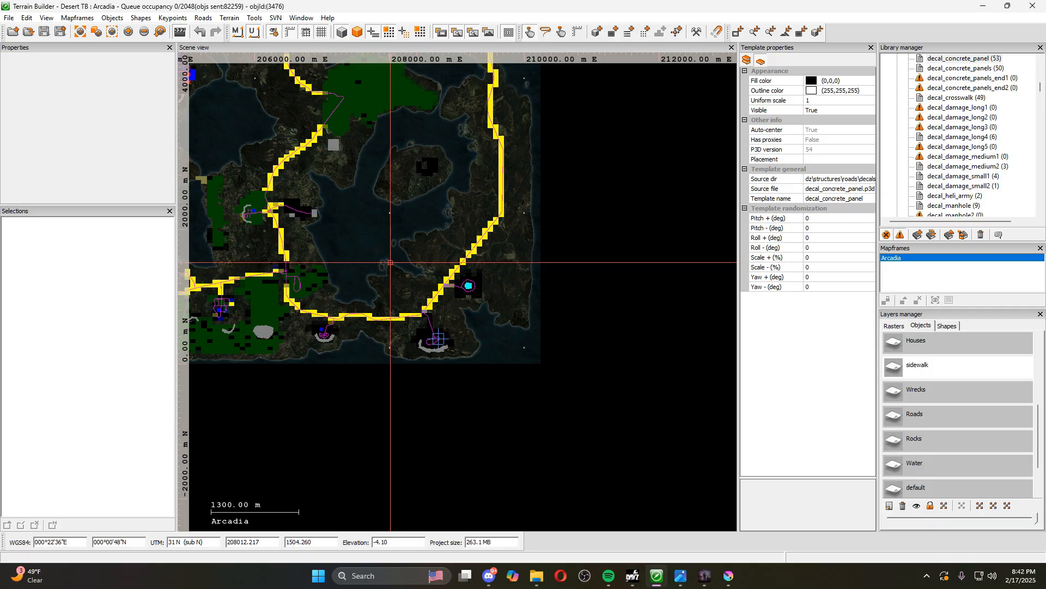
scroll(439, 330, "up", 15)
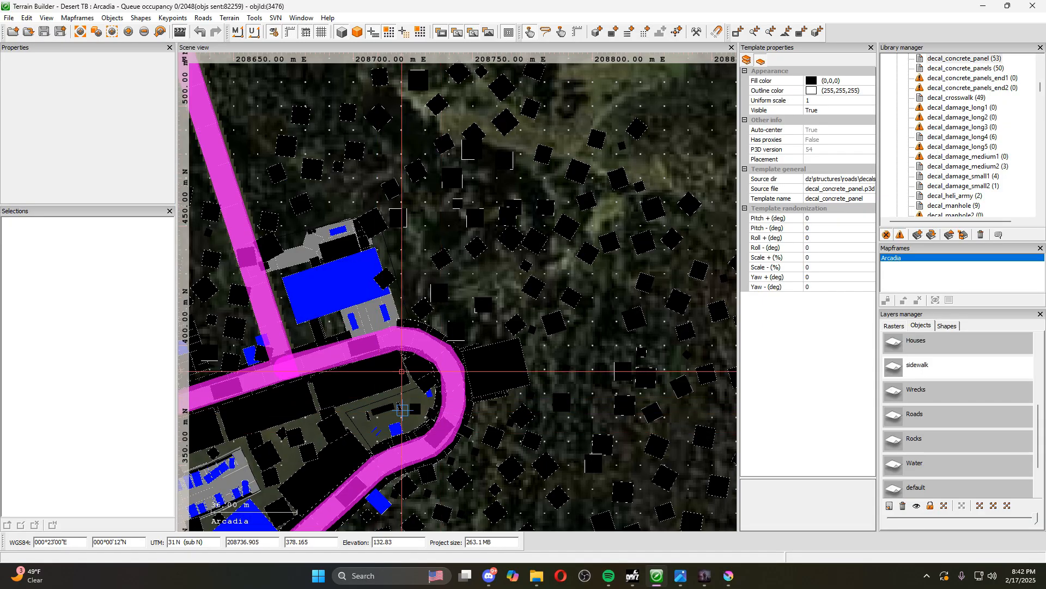
scroll(514, 292, "down", 5)
left_click_drag(528, 361, 564, 284)
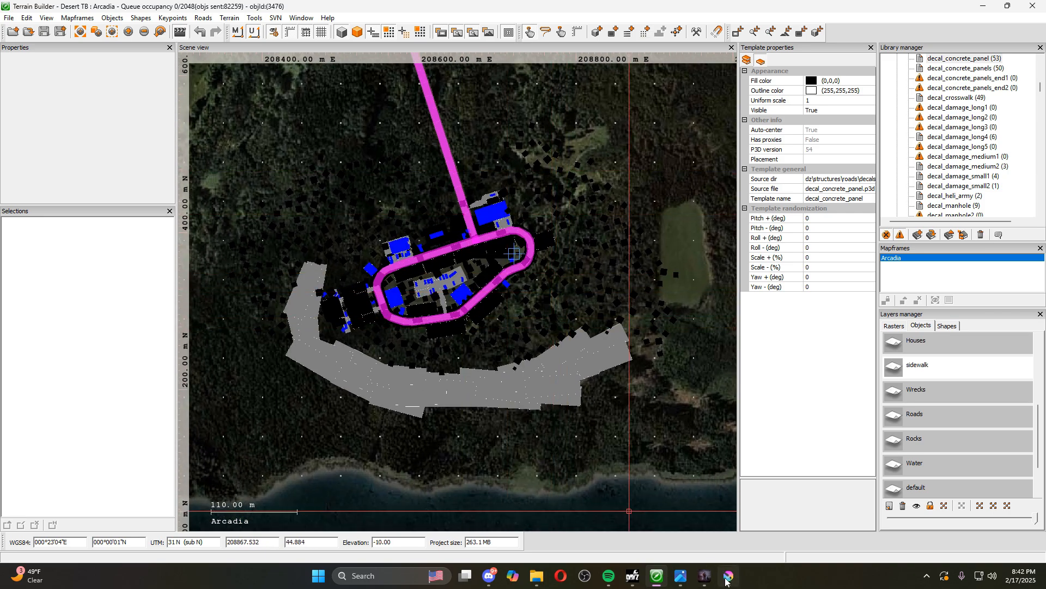
Switch to the Buldozer preview and inspect the fenced playground between the wooden apartment buildings and the curved road
left_click(706, 577)
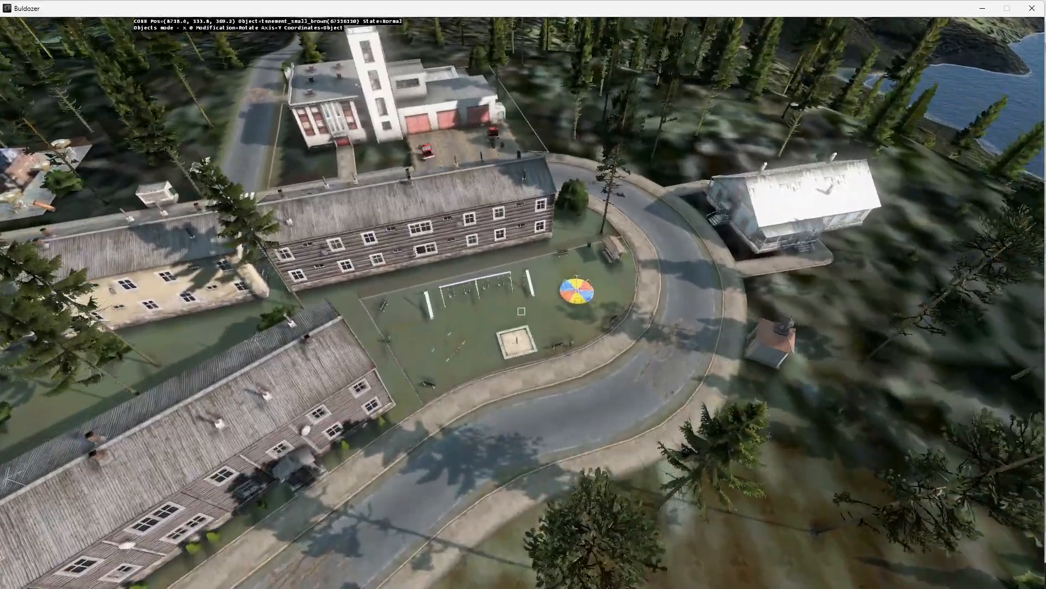
left_click_drag(521, 311, 521, 311)
key("w")
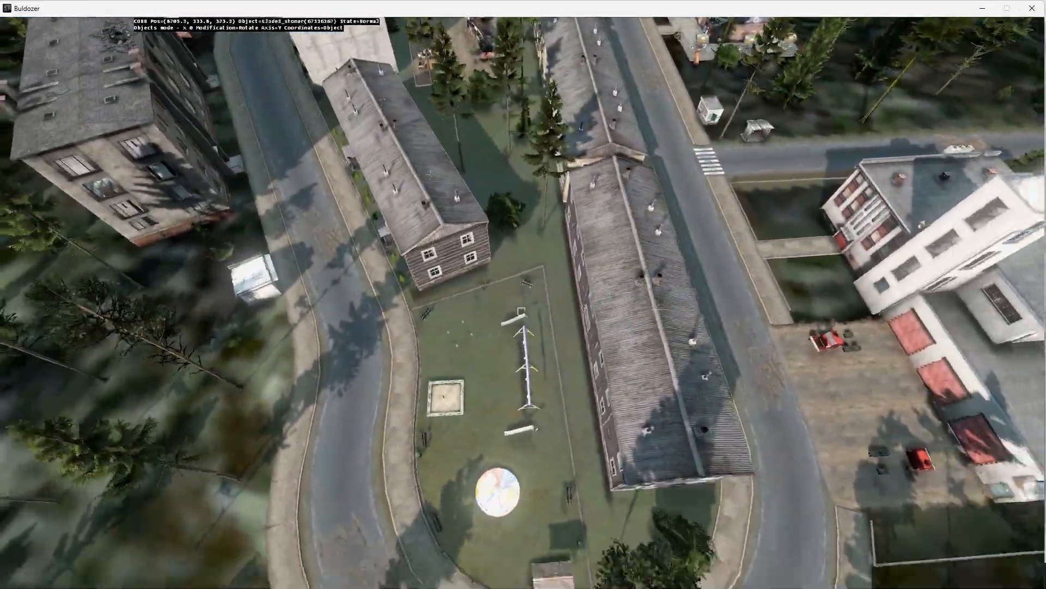
key("s")
key("w")
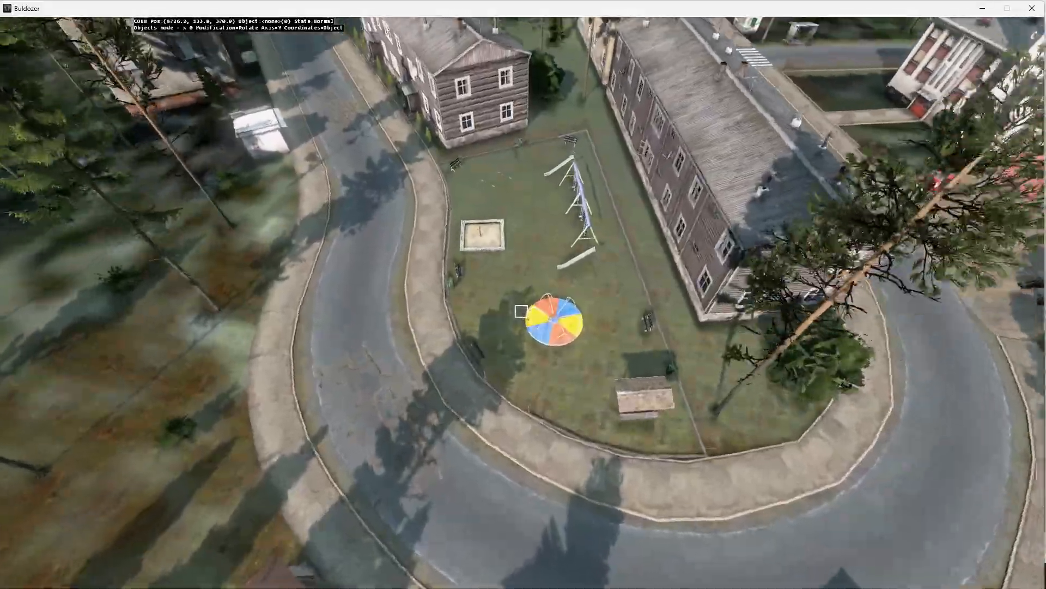
key("z")
key("z")
key("w")
key("s")
key("a")
key("w")
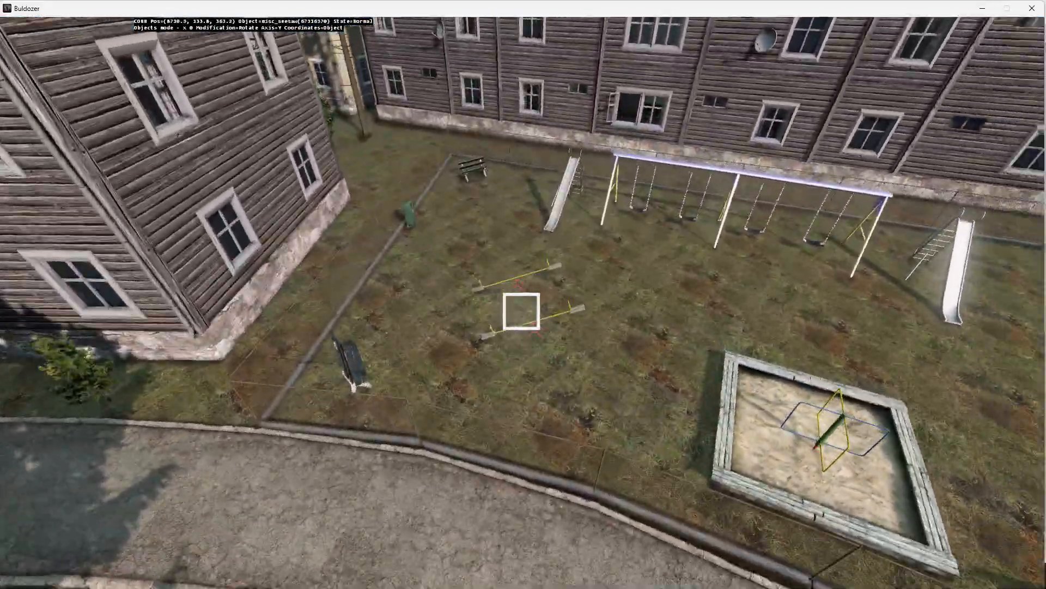
key("d")
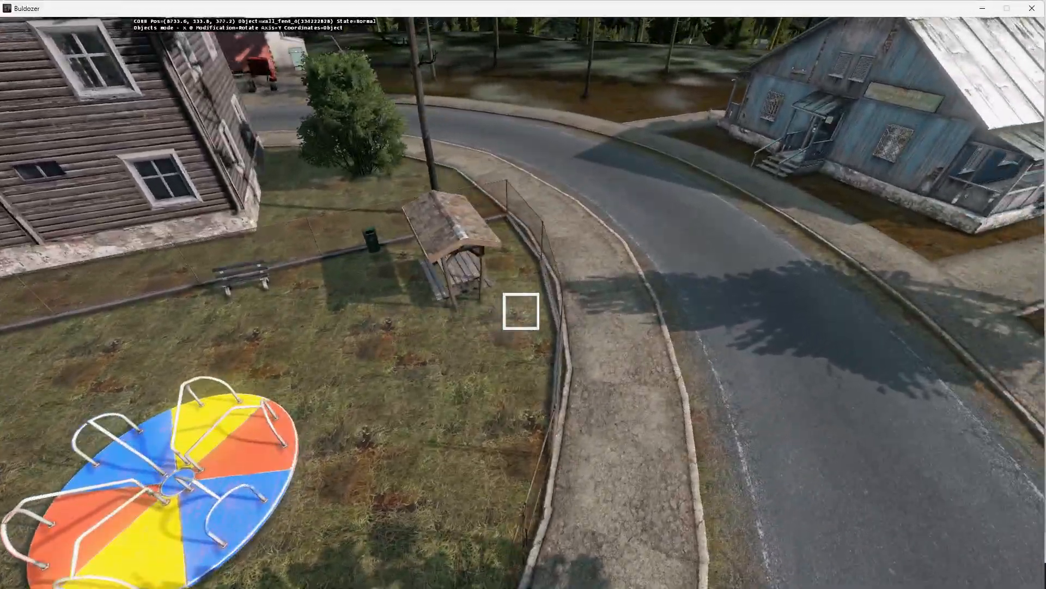
key("d")
key("w")
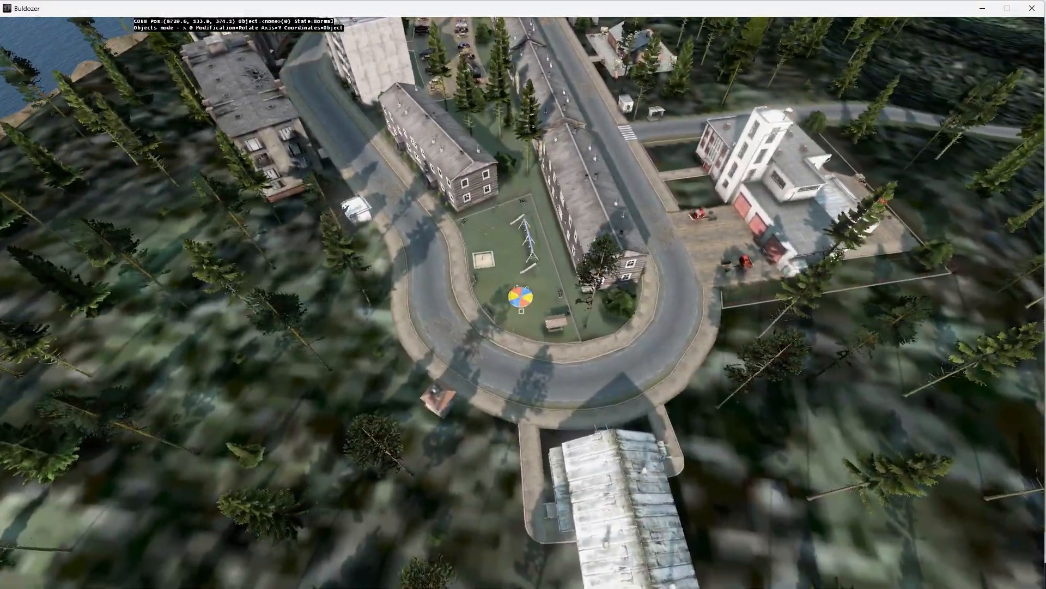
Examine the playground up close in the 3D preview, including its fence, merry-go-round, swings, seesaws and sandbox
key("z")
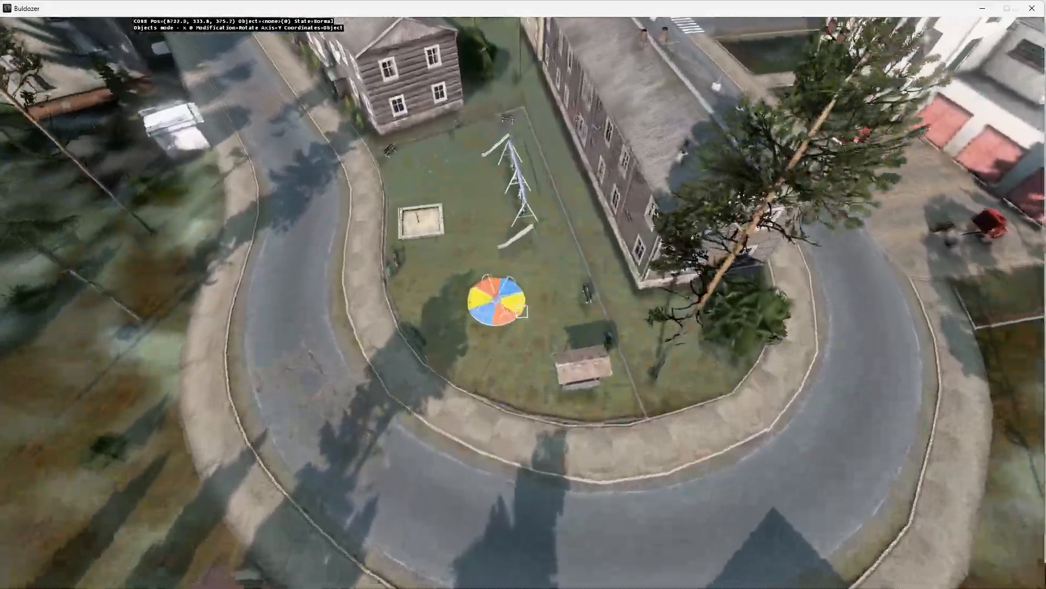
key("z")
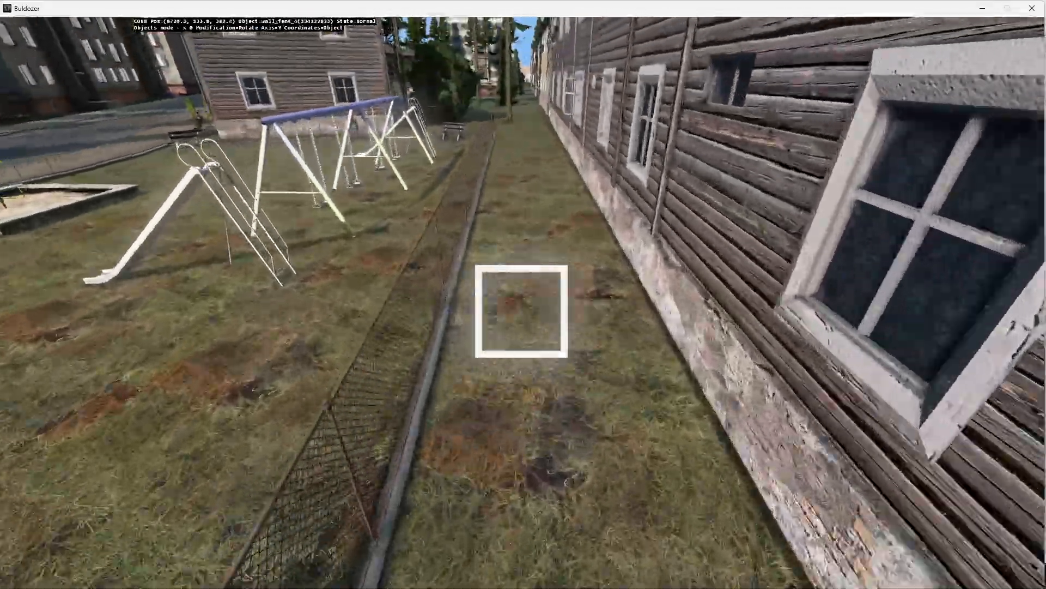
key("s")
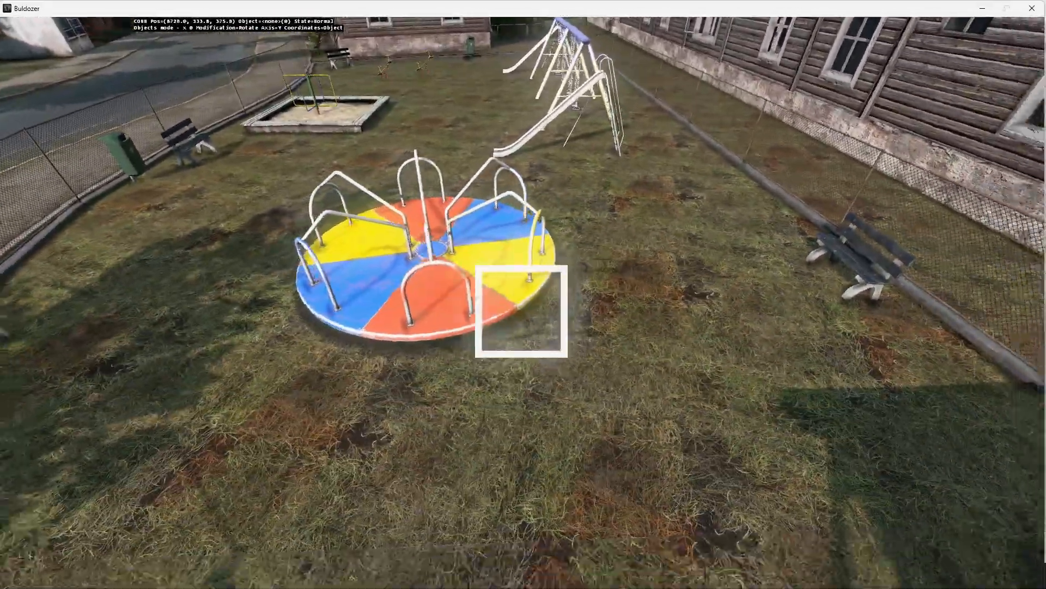
key("a")
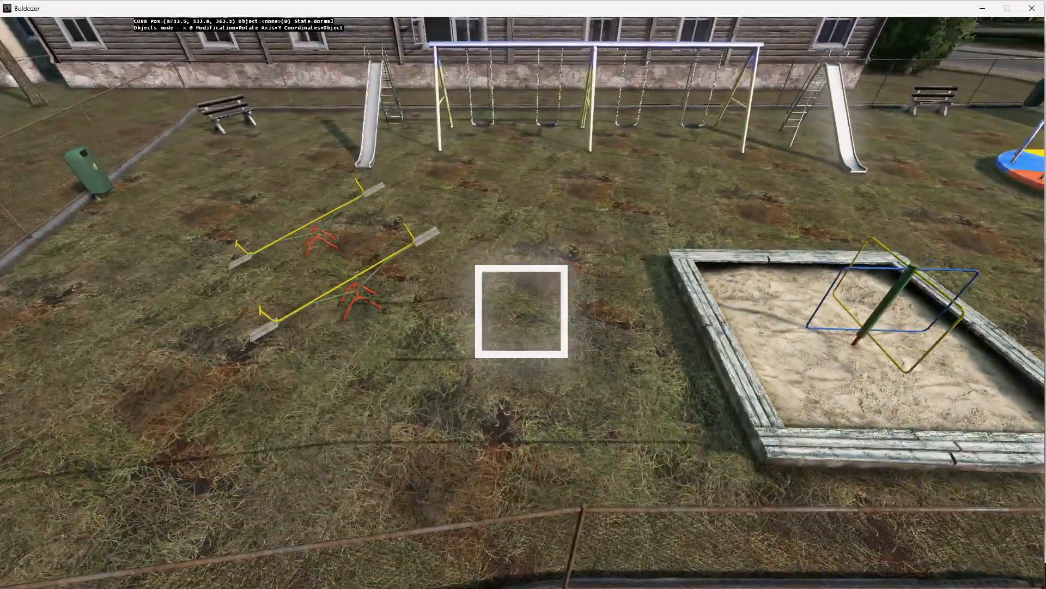
key("d")
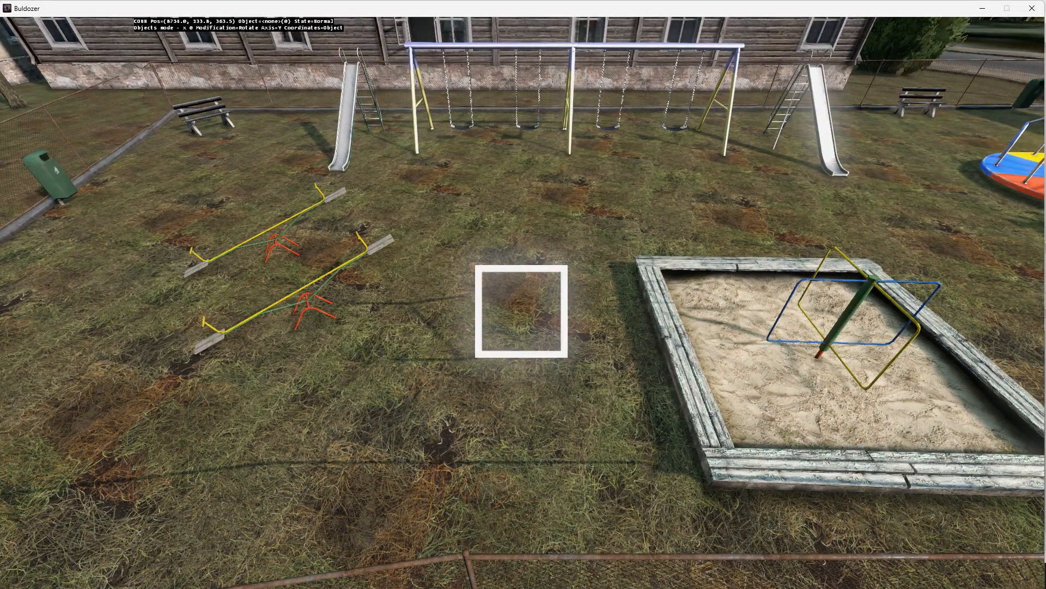
Exit the Buldozer preview, return to Terrain Builder and dismiss the terminated-connection notice
key("Escape")
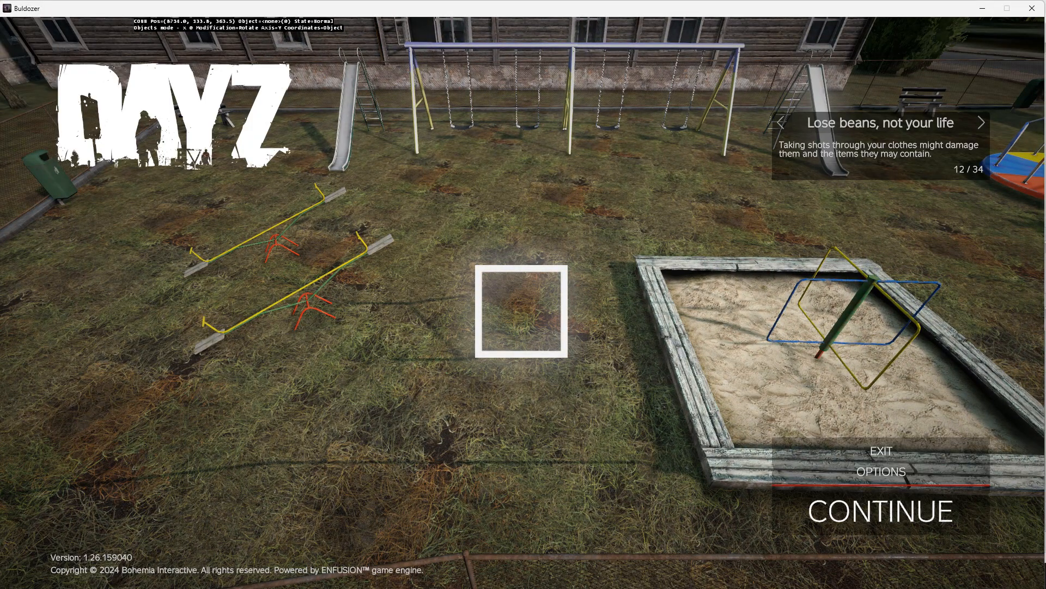
key("alt+Tab")
key("Return")
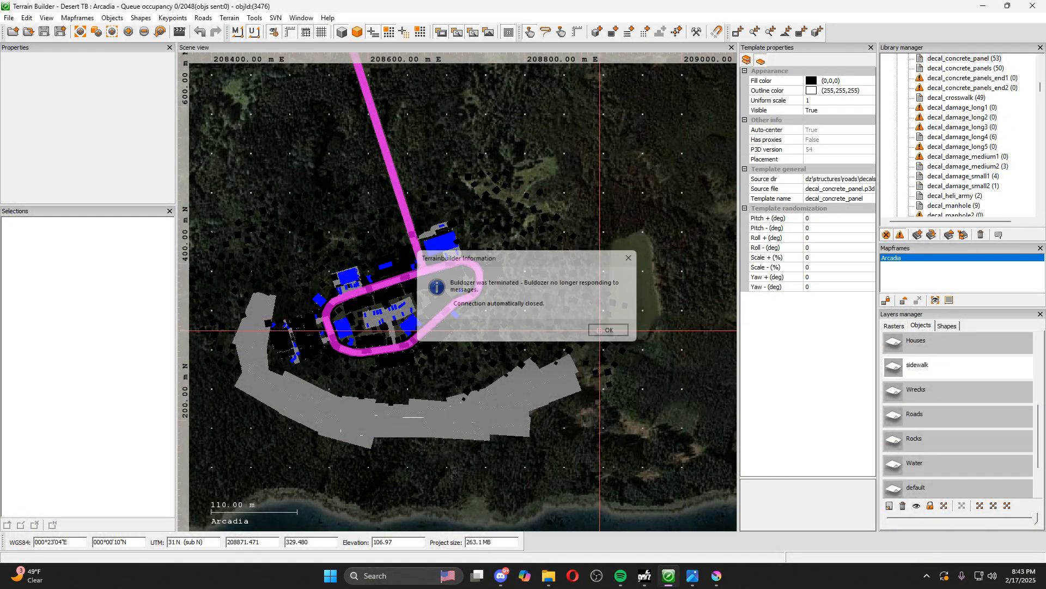
Hide the sidewalk object layer with the playground area framed in the scene
scroll(448, 276, "up", 5)
scroll(556, 329, "down", 9)
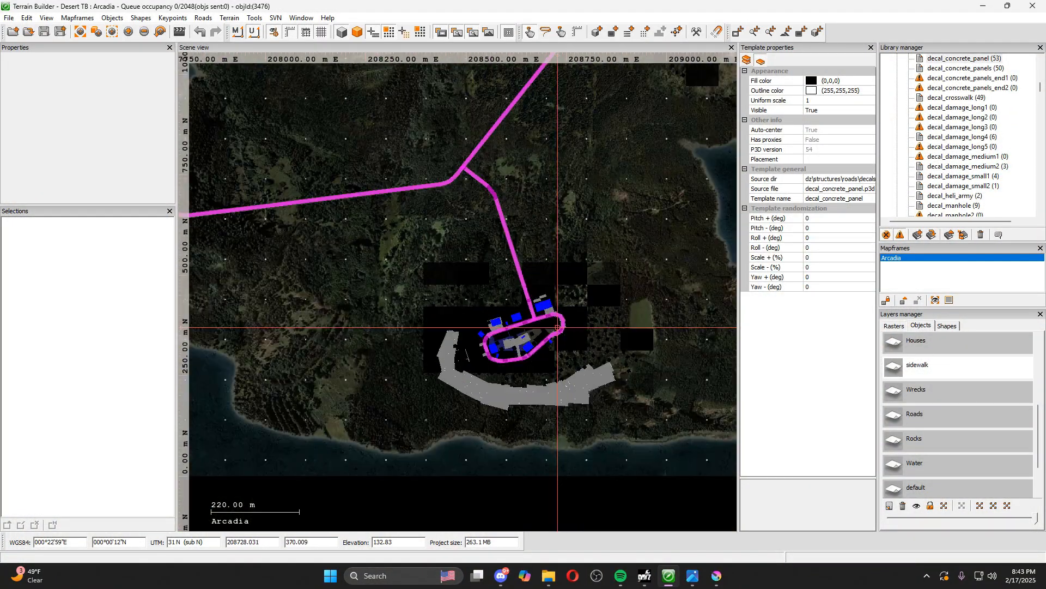
scroll(627, 351, "up", 10)
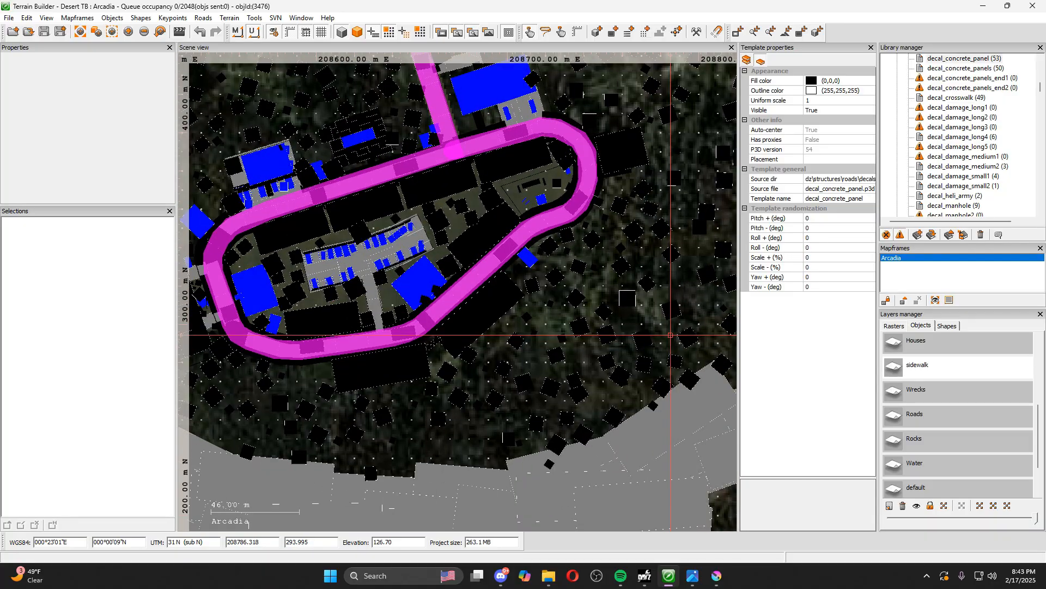
scroll(552, 183, "up", 4)
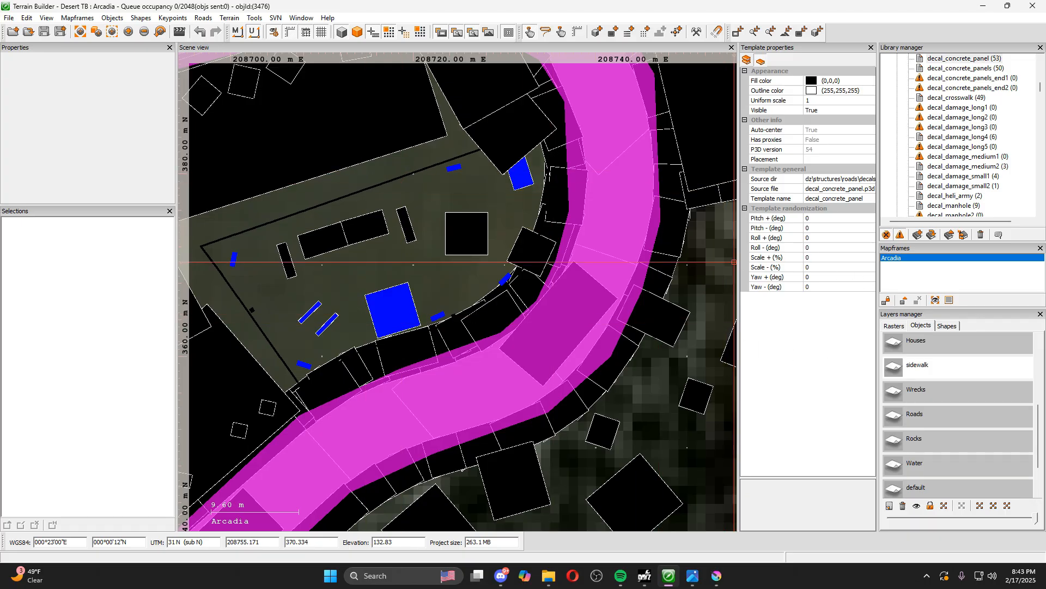
left_click(918, 507)
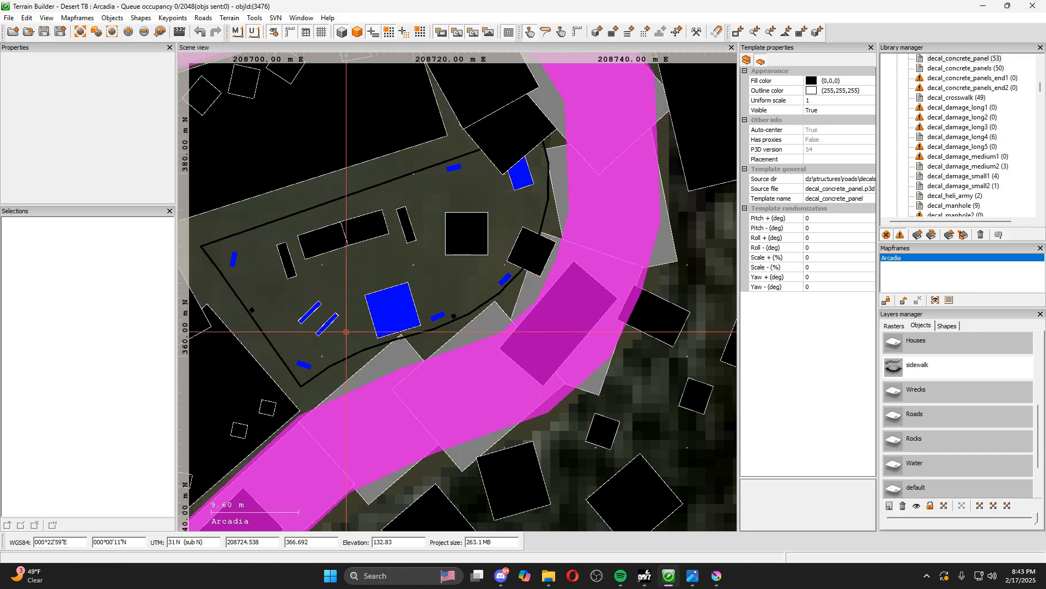
Hide the Trees object layer
scroll(930, 461, "up", 2)
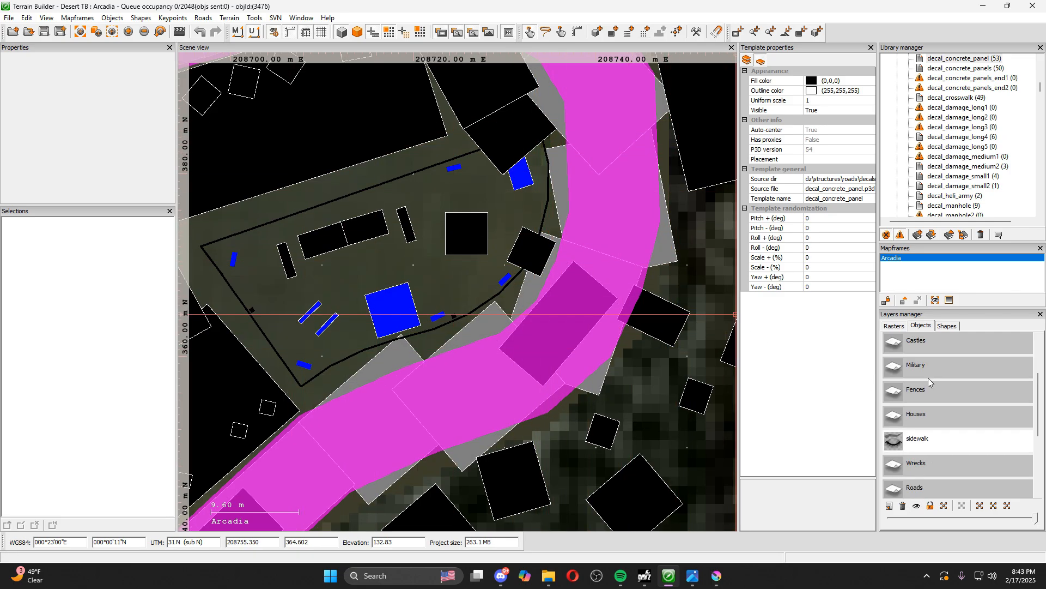
left_click(927, 349)
left_click(919, 507)
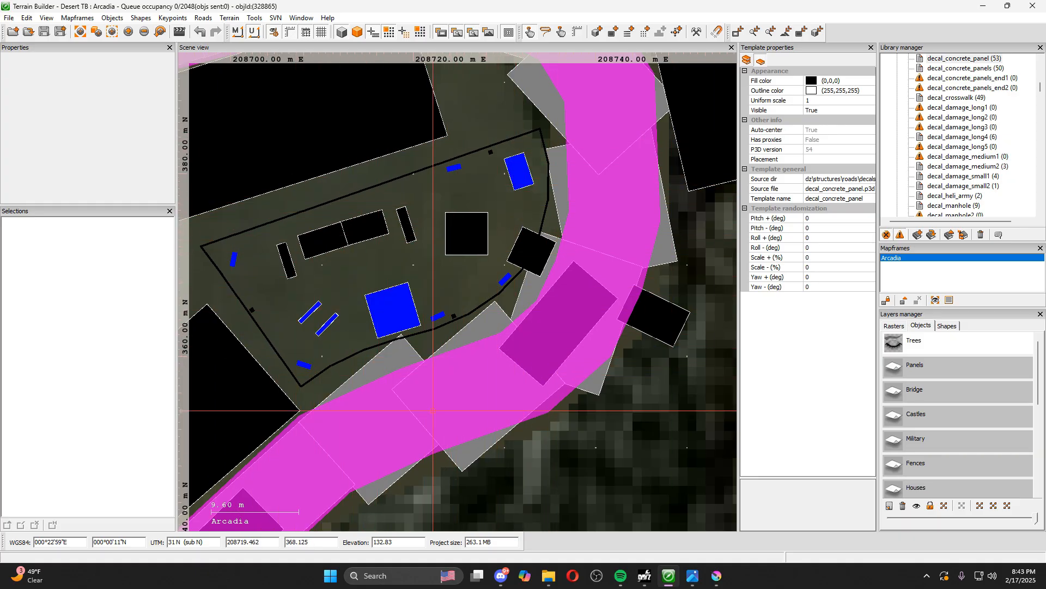
Show the list of shape layers, and toggle the display of shapes in the scene off and back on
left_click(948, 326)
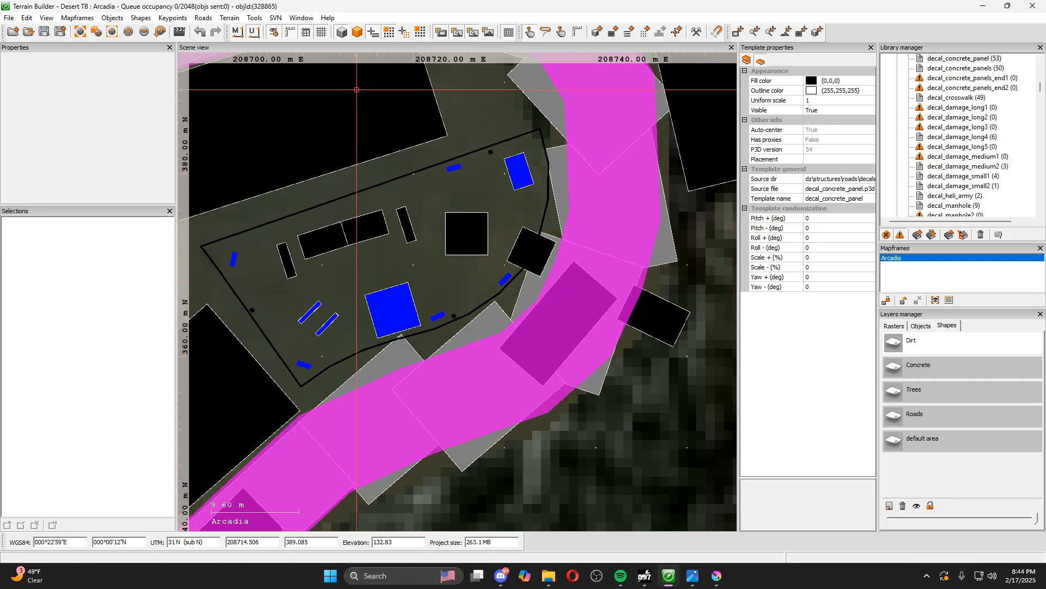
left_click(389, 33)
left_click(388, 34)
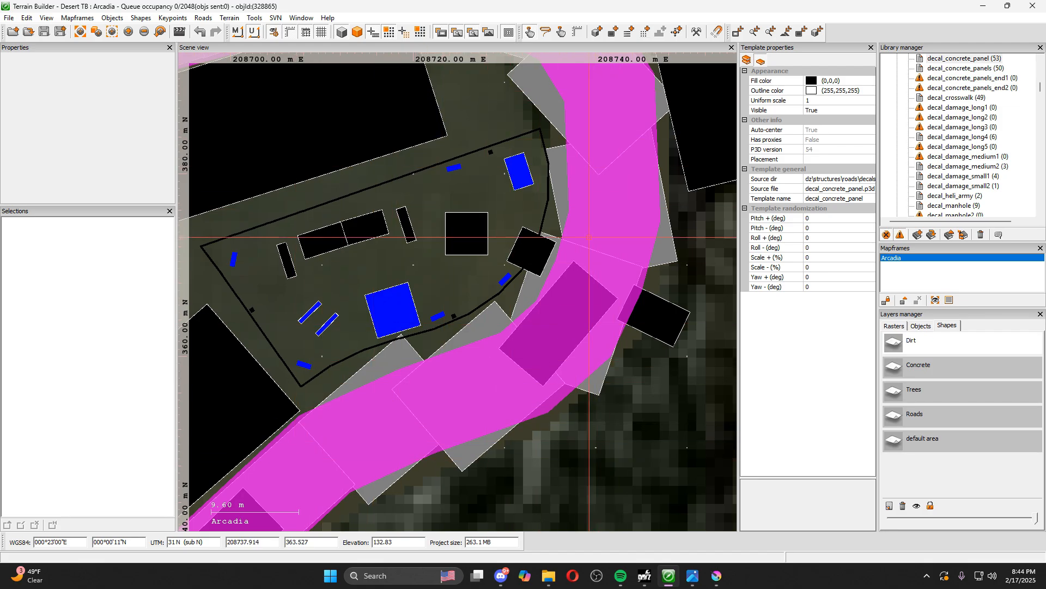
left_click(401, 34)
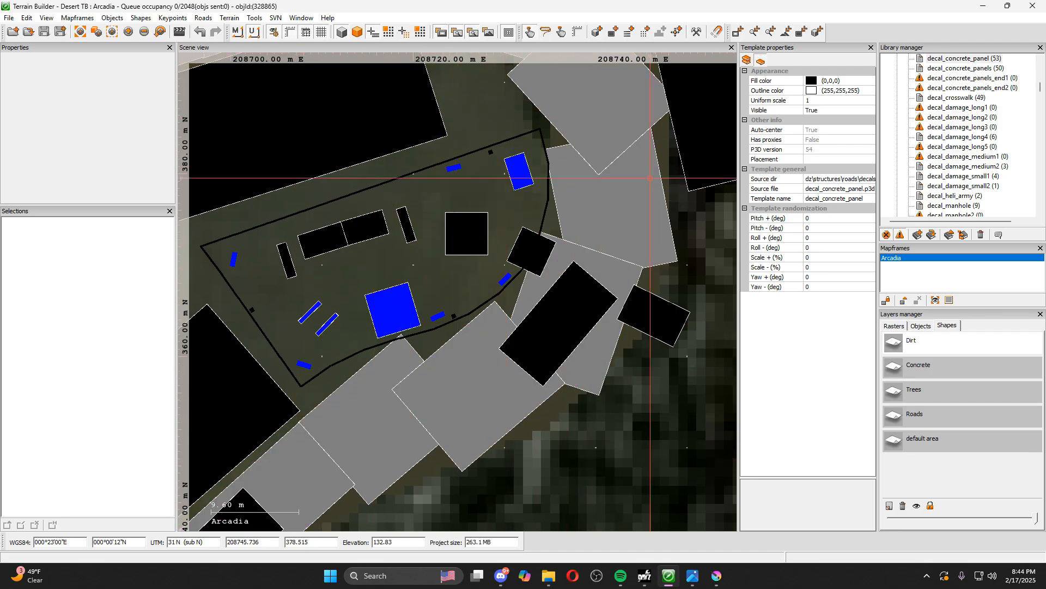
left_click(388, 33)
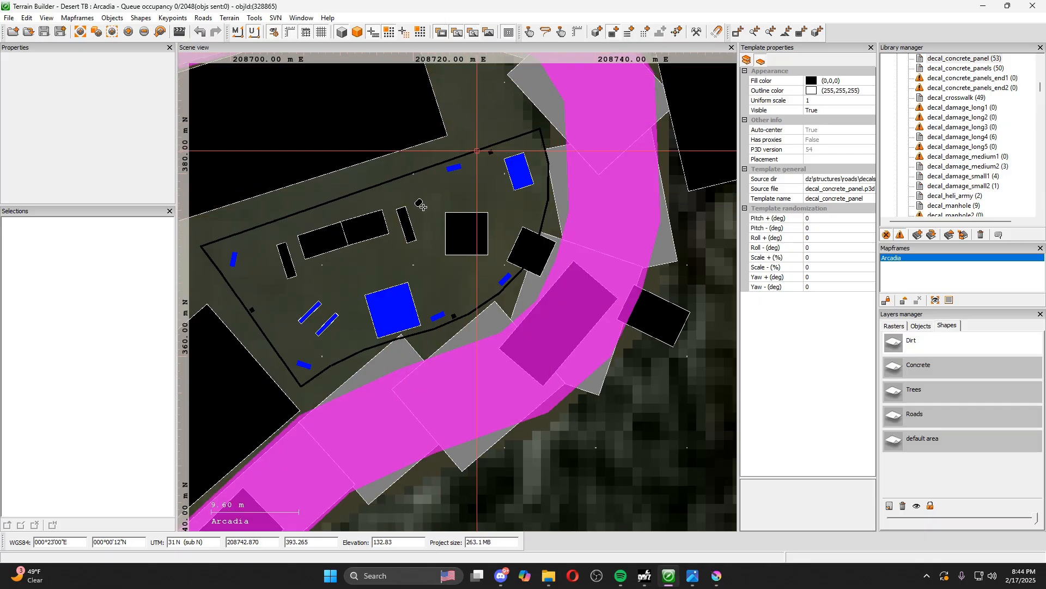
Start a polygon shape at the playground's southern fence corner and run its first edge along the western fence to the northwest corner
scroll(365, 330, "up", 2)
scroll(351, 354, "down", 3)
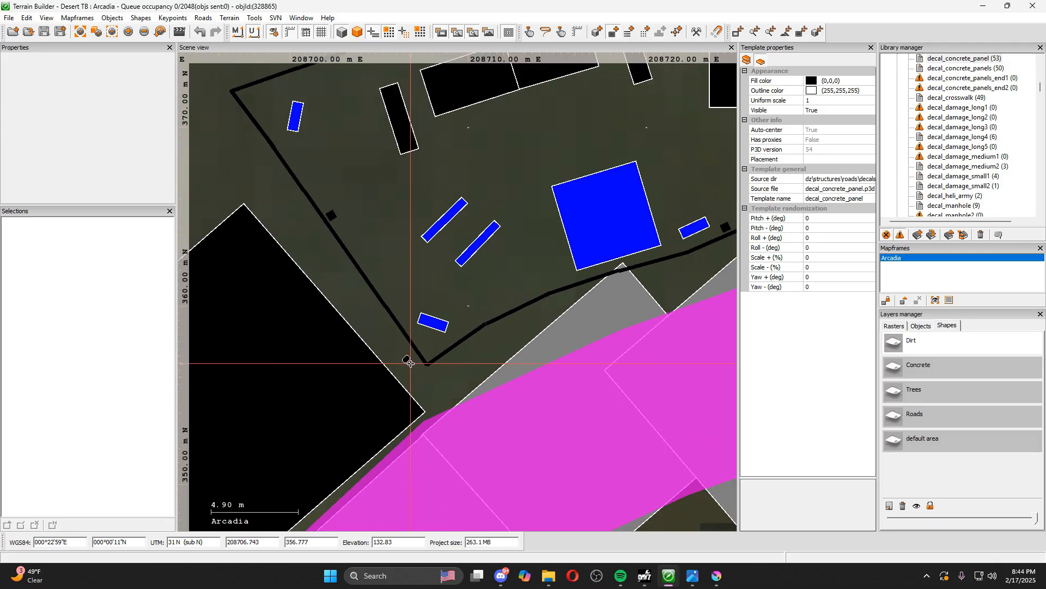
scroll(407, 354, "up", 1)
scroll(371, 383, "up", 3)
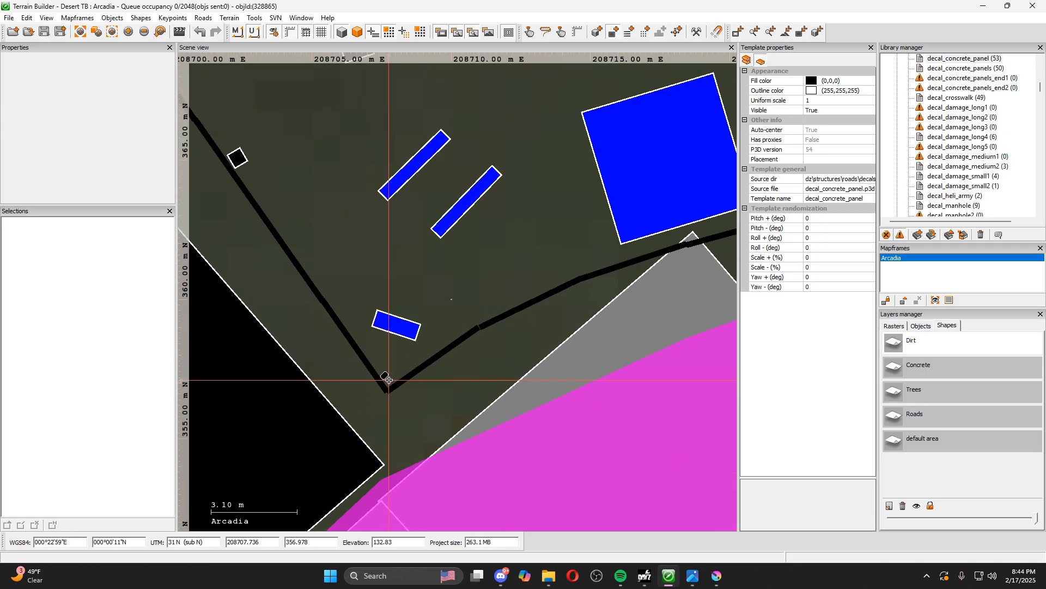
left_click(388, 382)
left_click_drag(288, 192, 393, 351)
left_click_drag(320, 230, 425, 285)
left_click(298, 182)
left_click_drag(547, 138, 130, 373)
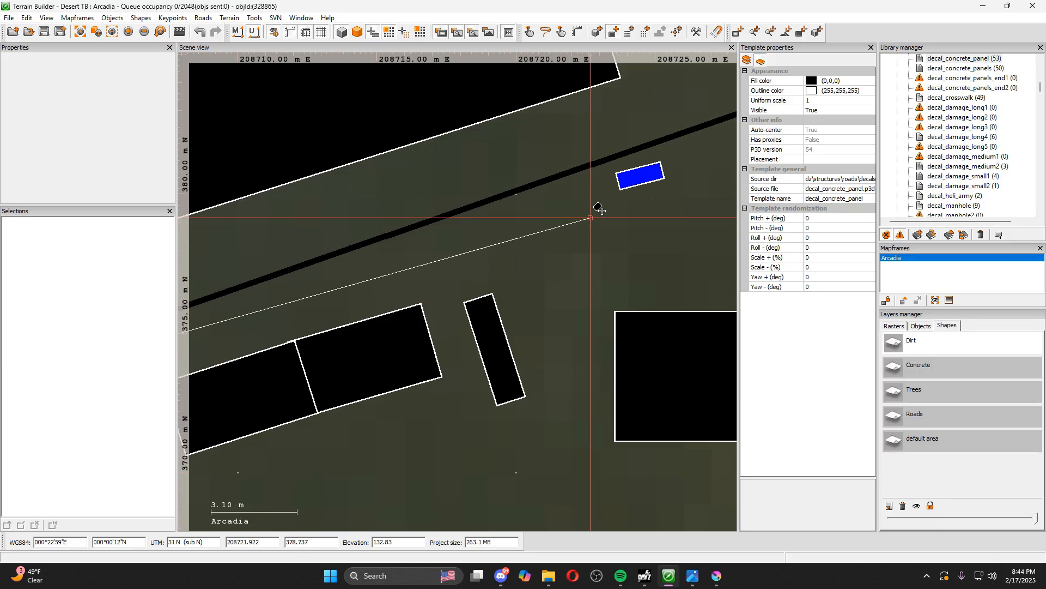
Continue the polygon along the playground's northern fence to the northeast corner and add the vertices down the eastern fence
left_click_drag(643, 187, 345, 308)
left_click(601, 185)
left_click(628, 287)
left_click(625, 392)
left_click_drag(599, 417, 637, 218)
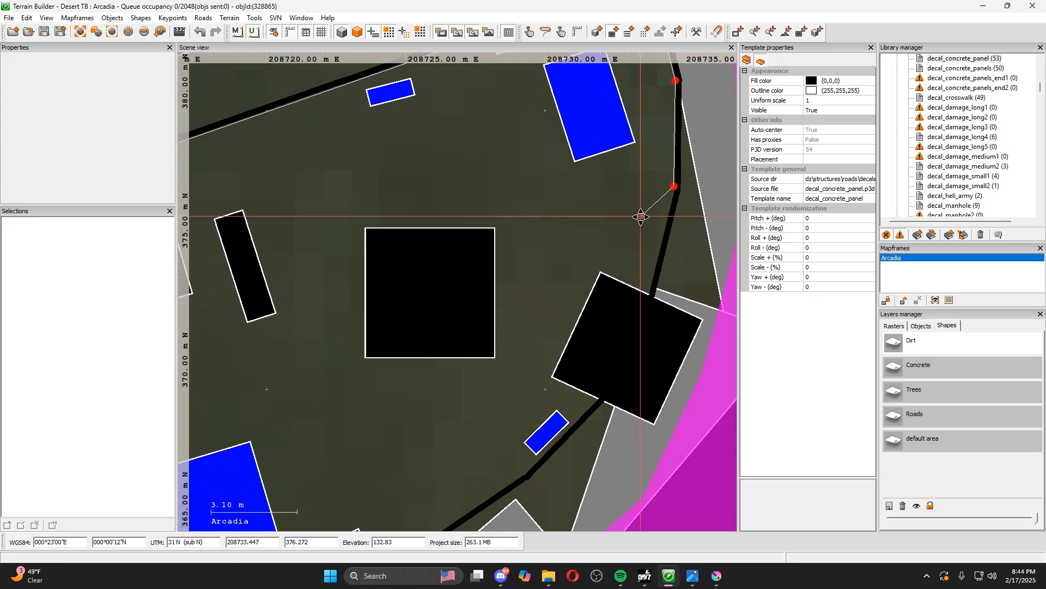
left_click_drag(601, 299, 596, 229)
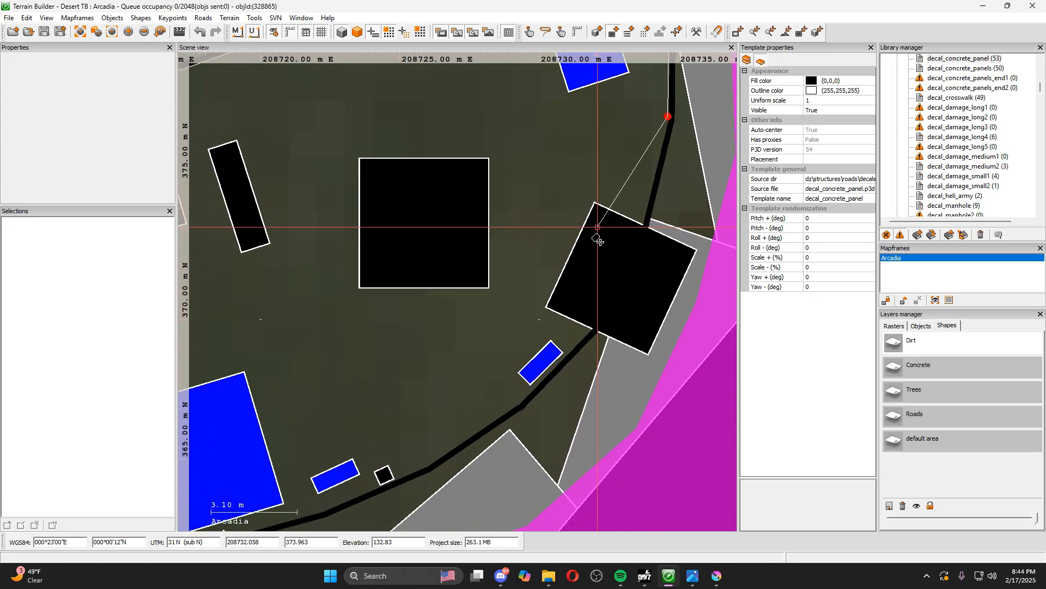
Trace the curved southeastern and southern fence with polygon vertices just inside it, and close the shape at the southern starting corner
scroll(602, 272, "up", 2)
left_click(582, 358)
left_click(469, 471)
left_click_drag(428, 446, 634, 176)
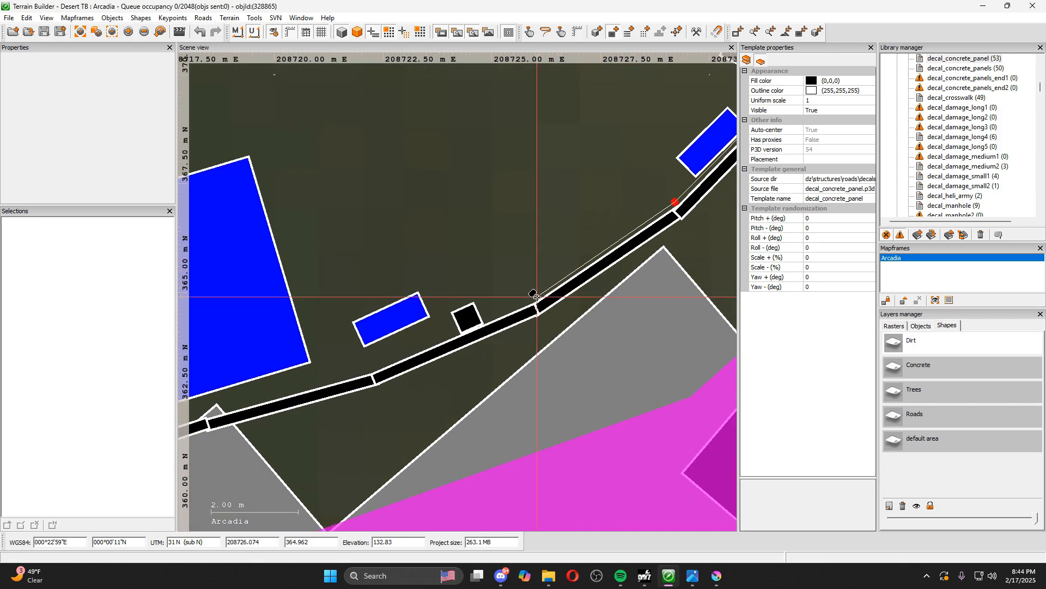
left_click(536, 297)
left_click(374, 367)
left_click_drag(329, 366, 516, 223)
left_click(396, 269)
left_click_drag(298, 289, 482, 210)
left_click(412, 244)
left_click_drag(361, 254, 369, 249)
left_click_drag(253, 319, 372, 245)
left_click(372, 245)
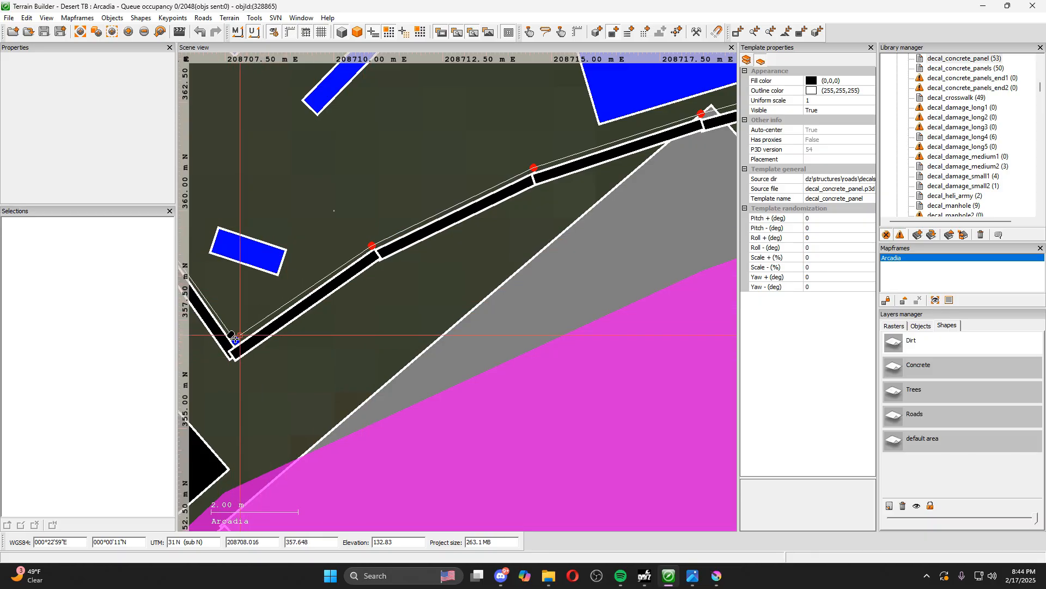
left_click(235, 340)
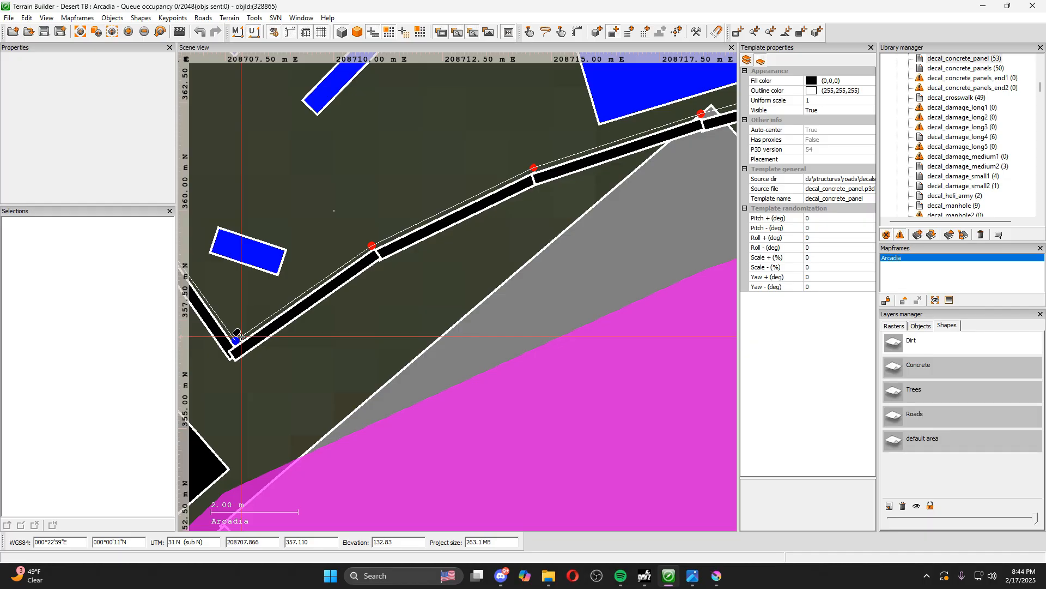
scroll(240, 336, "down", 8)
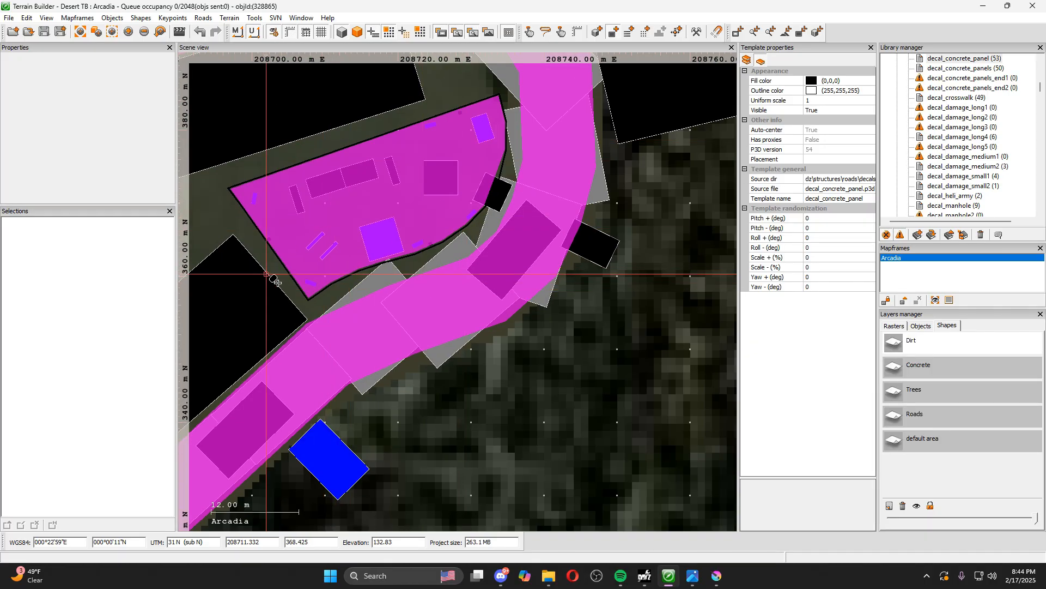
Select the new playground polygon and check which shape layer it is assigned to
scroll(439, 209, "down", 2)
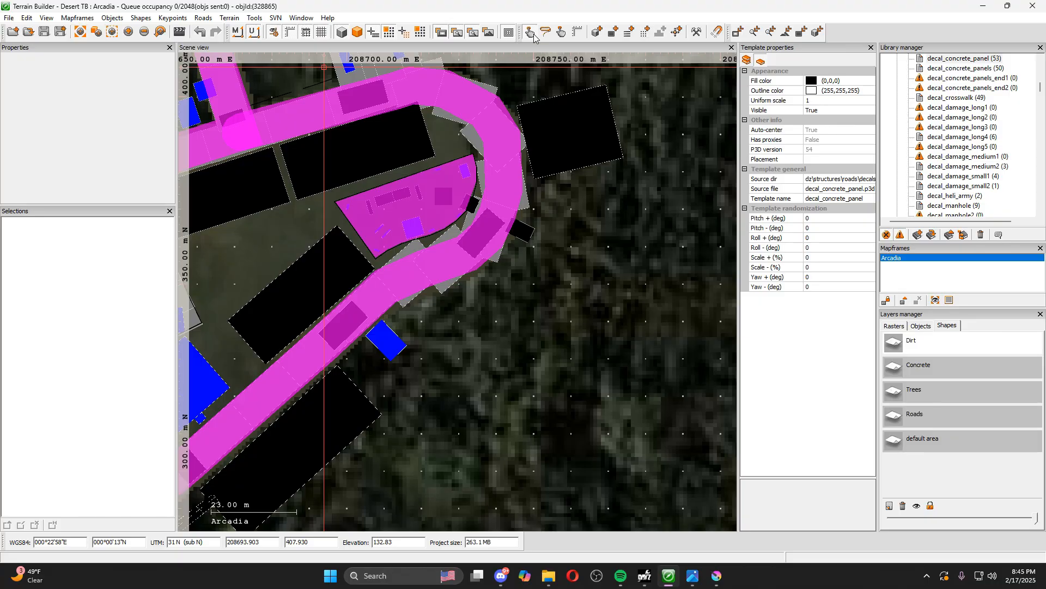
scroll(392, 199, "up", 4)
left_click(392, 200)
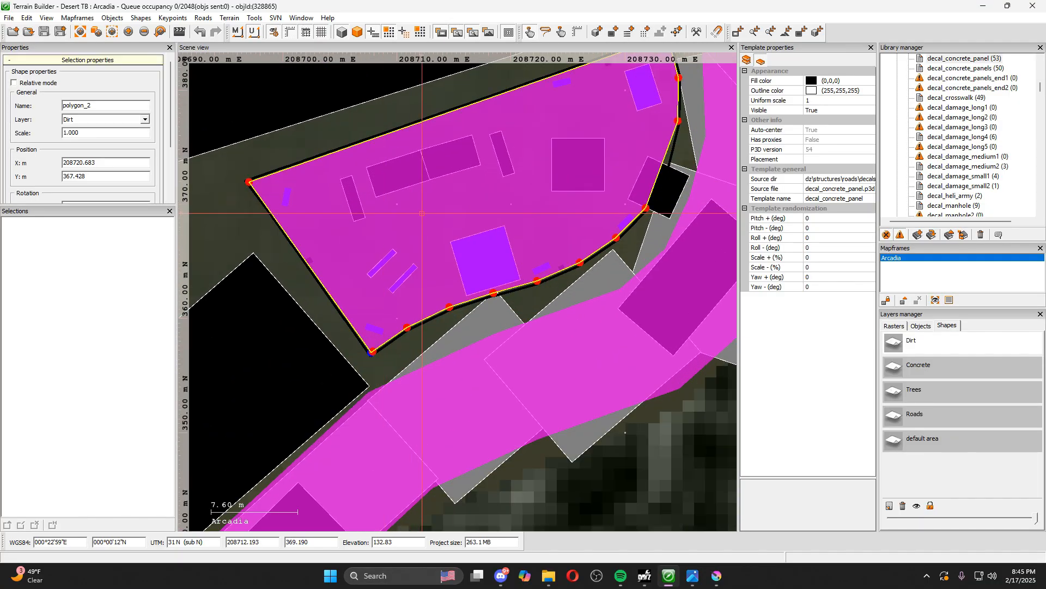
left_click(143, 120)
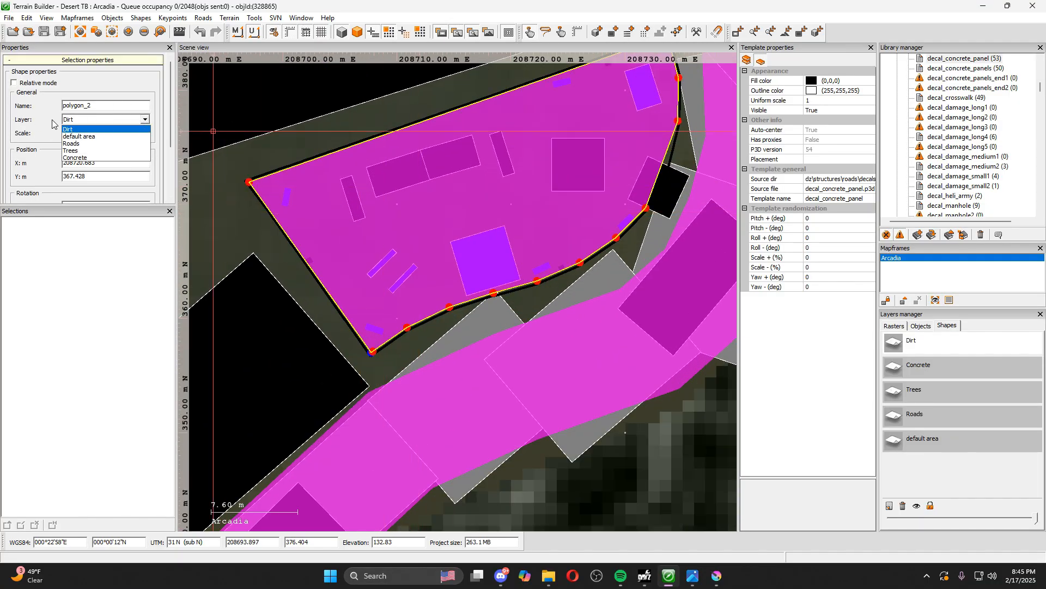
left_click(81, 137)
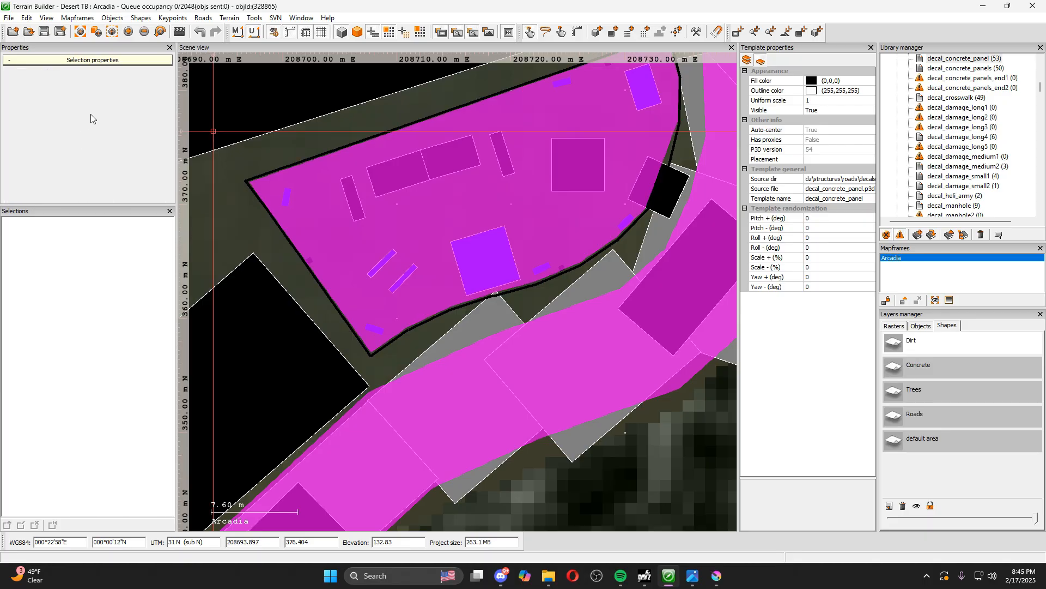
Reselect the playground polygon and assign the cp_dirt surface to the Dirt shape layer
left_click(478, 194)
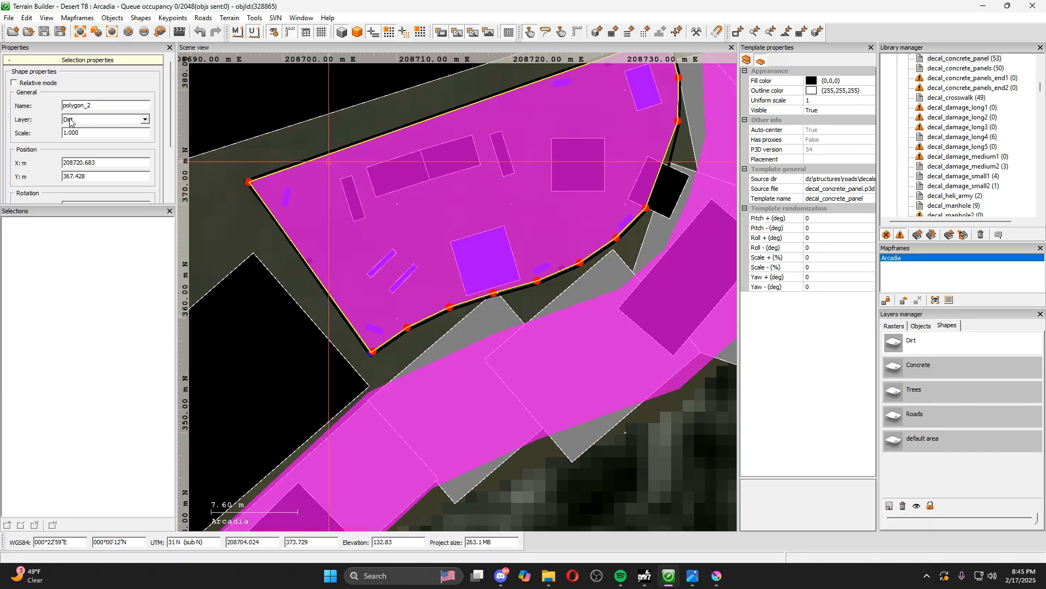
right_click(918, 349)
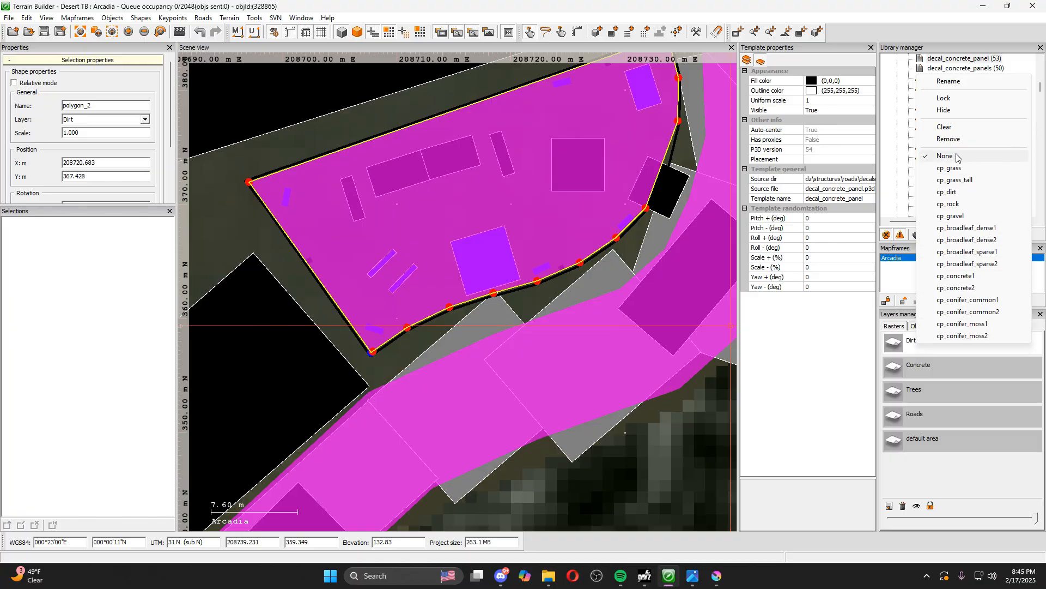
left_click(948, 191)
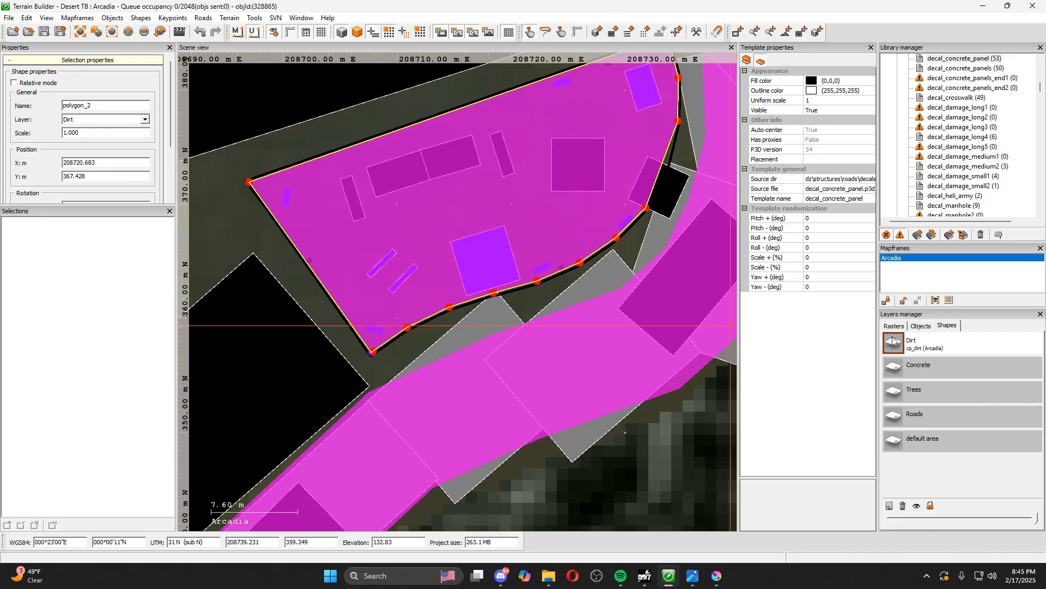
Set up a shapes-to-imagery export to dirt.png with a light yellow background color
left_click(9, 18)
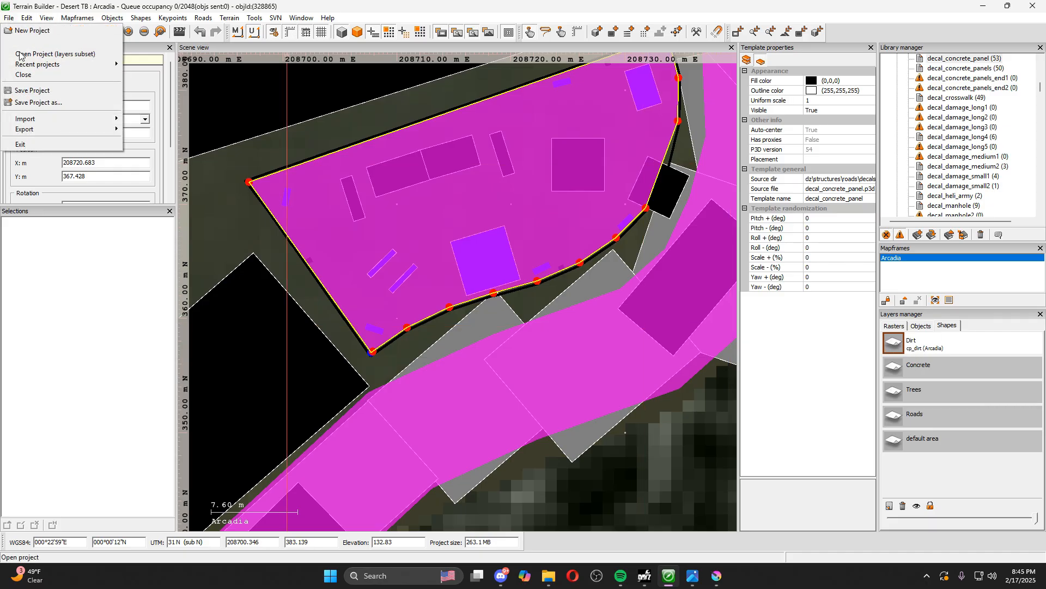
mouse_move(58, 131)
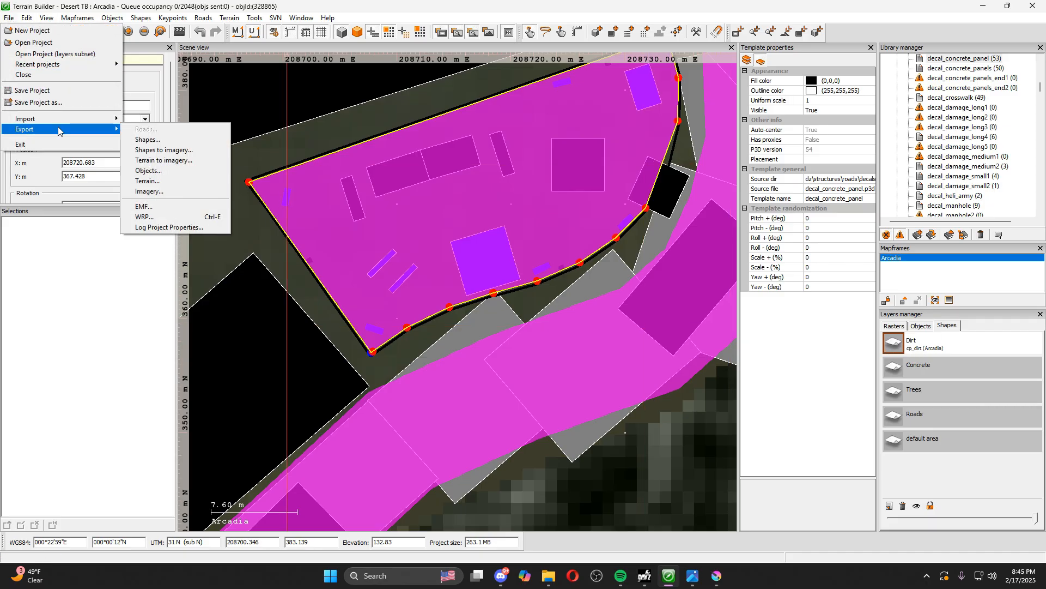
left_click(172, 151)
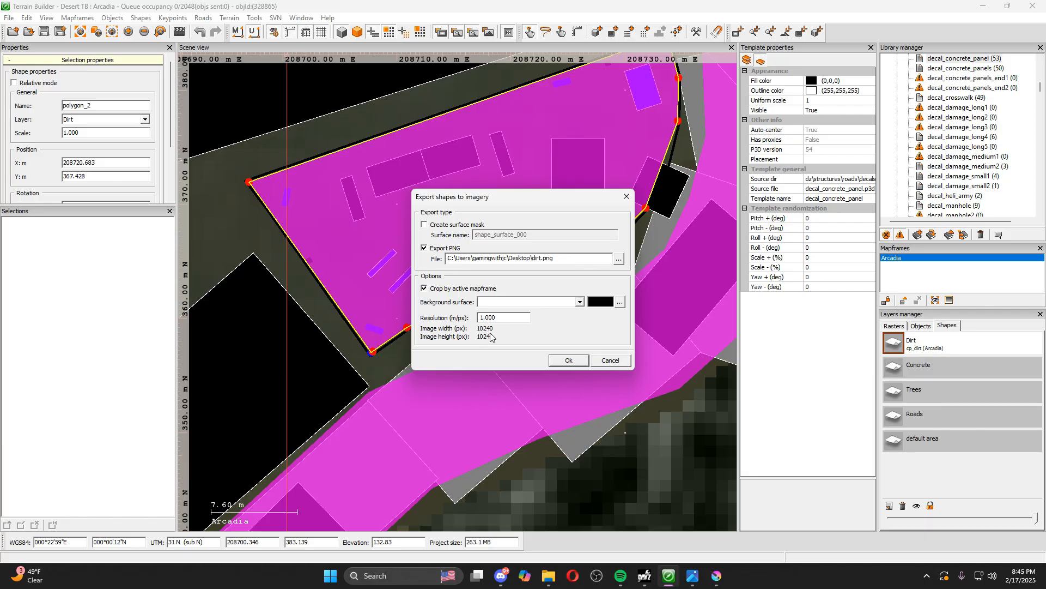
left_click(619, 302)
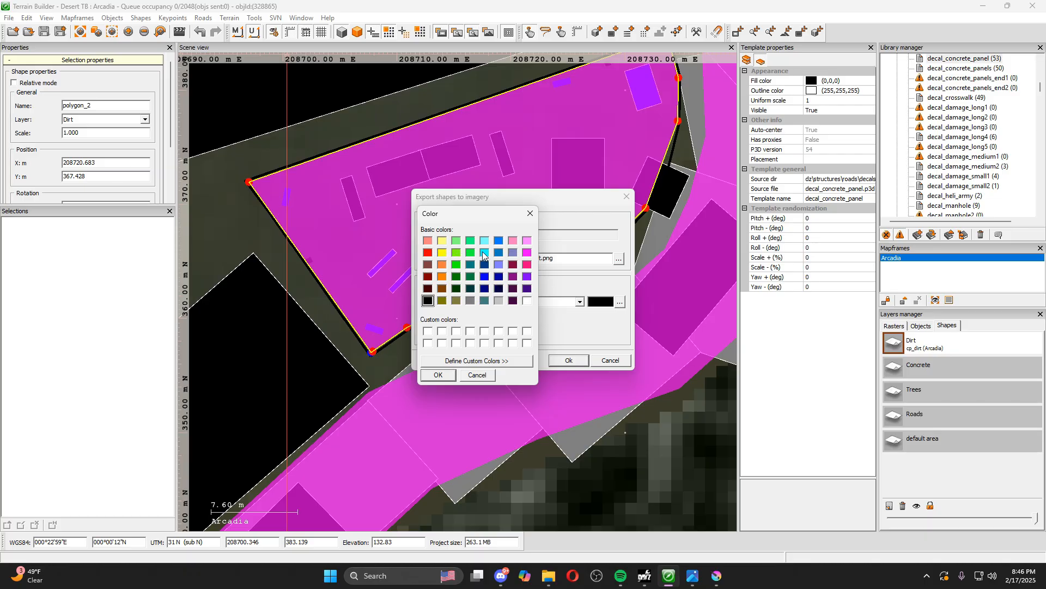
left_click(442, 241)
left_click(438, 376)
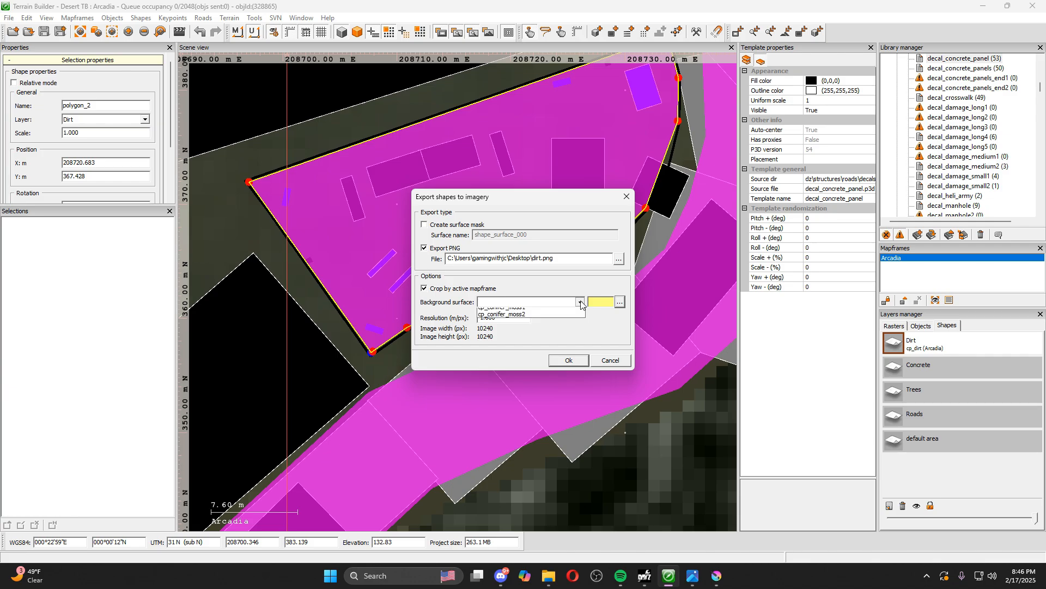
Leave the background surface blank and export the shapes as dirt.png to the desktop, cropped by the active mapframe
left_click(580, 302)
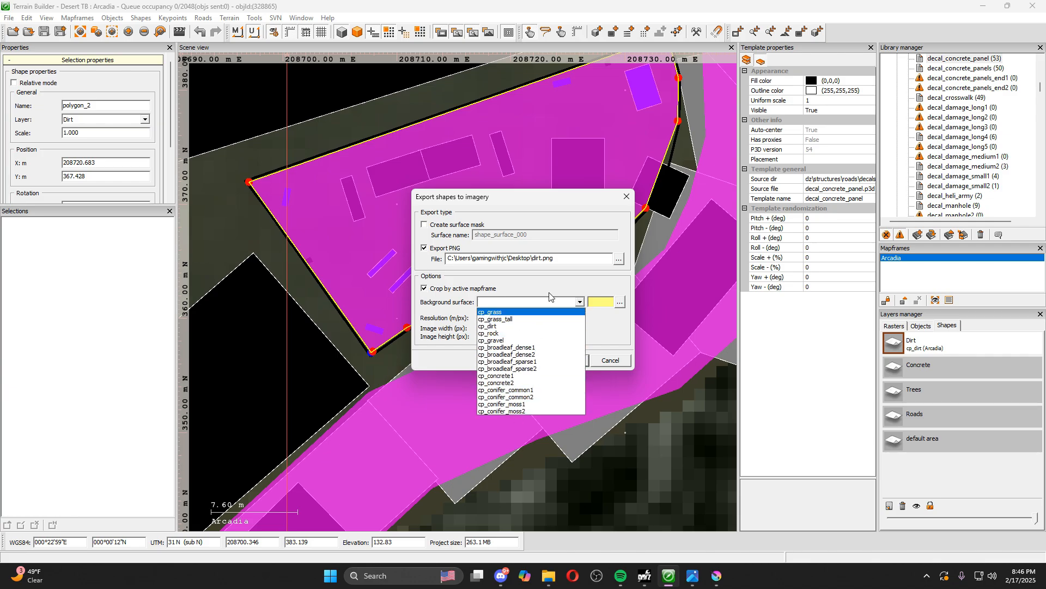
left_click(613, 300)
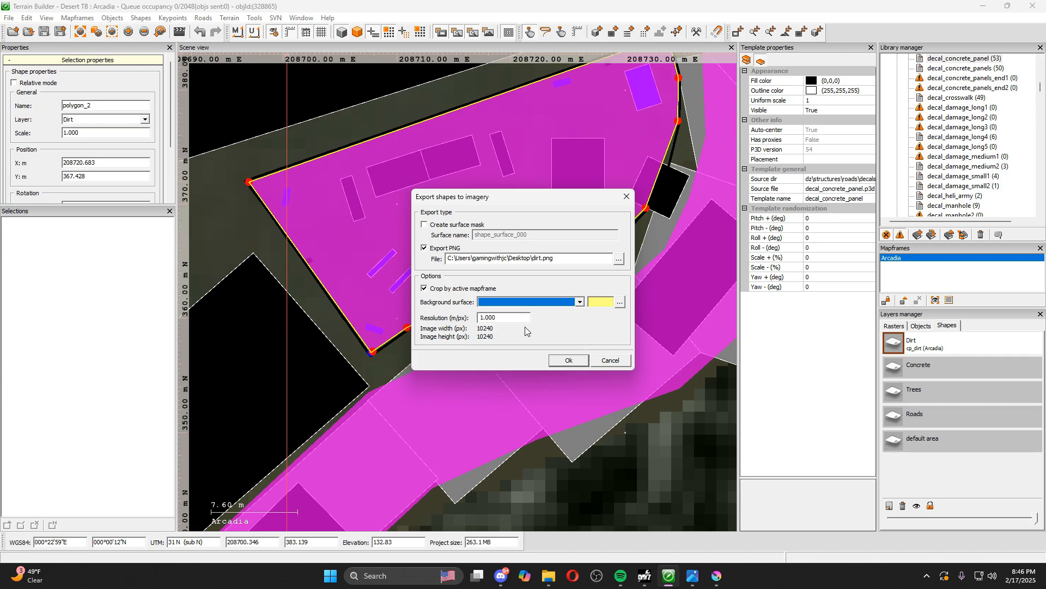
left_click(568, 361)
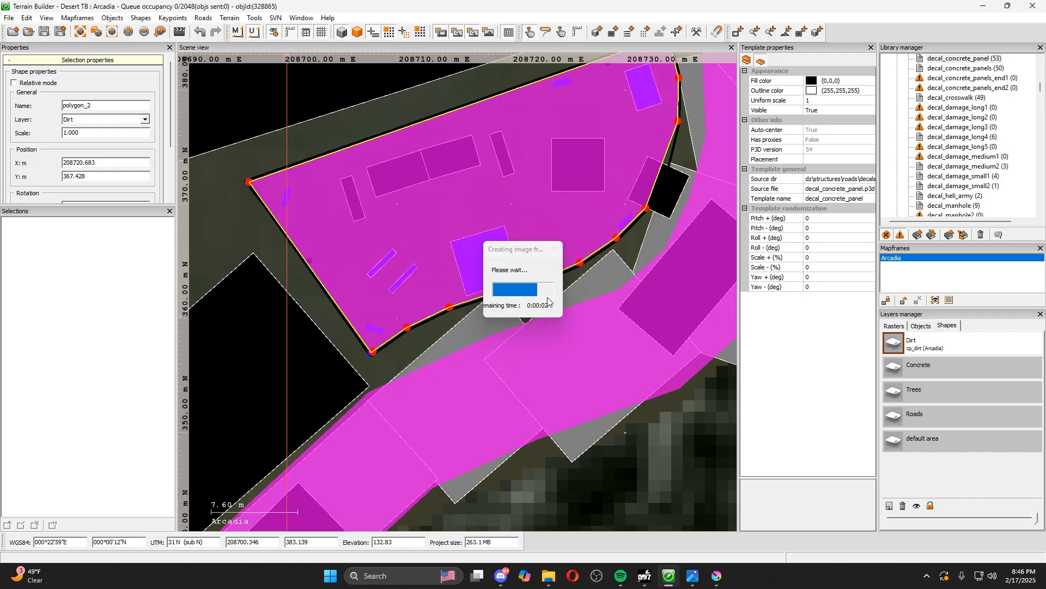
Minimize Terrain Builder, inspect the exported dirt.png in the image viewer and minimize the viewer
left_click(983, 6)
left_click(983, 6)
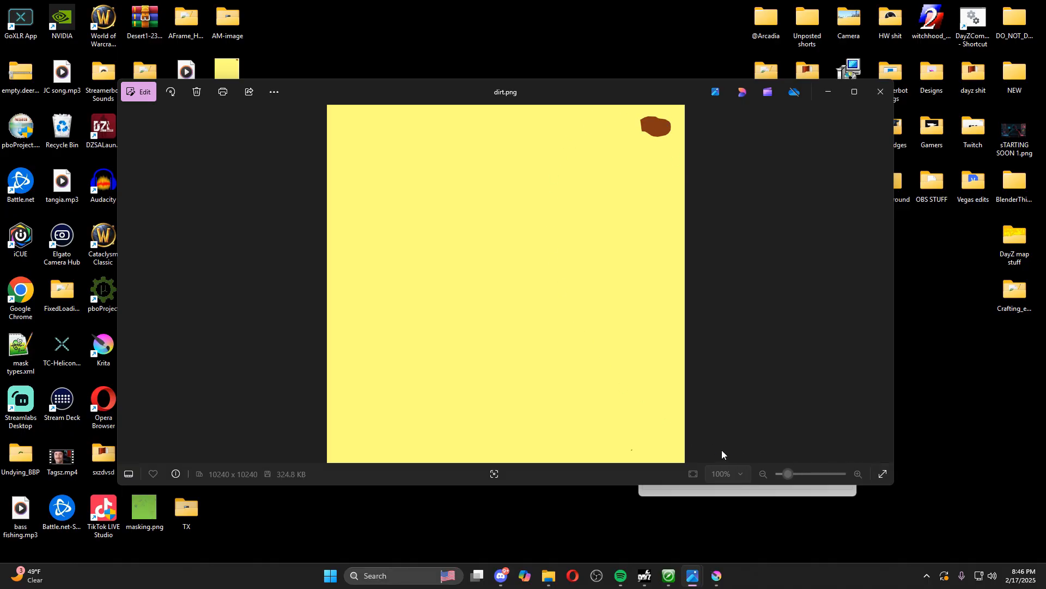
left_click(826, 92)
Switch to Krita and insert dirt.png from the desktop into Satmap.krz as a new layer above mask test.jpg
mouse_move(716, 575)
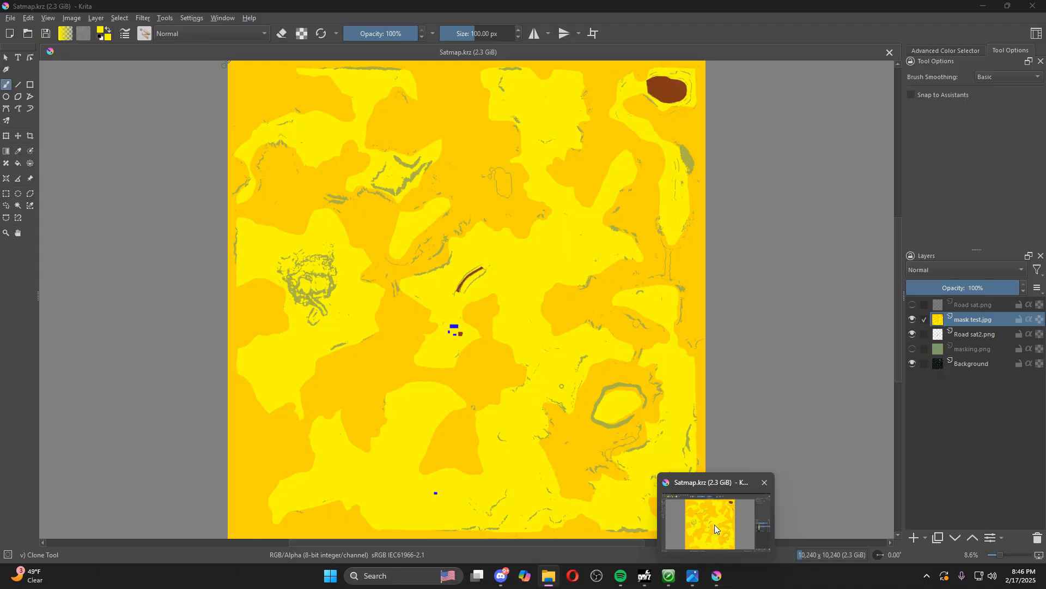
left_click(715, 527)
left_click_drag(228, 73, 651, 207)
left_click(691, 214)
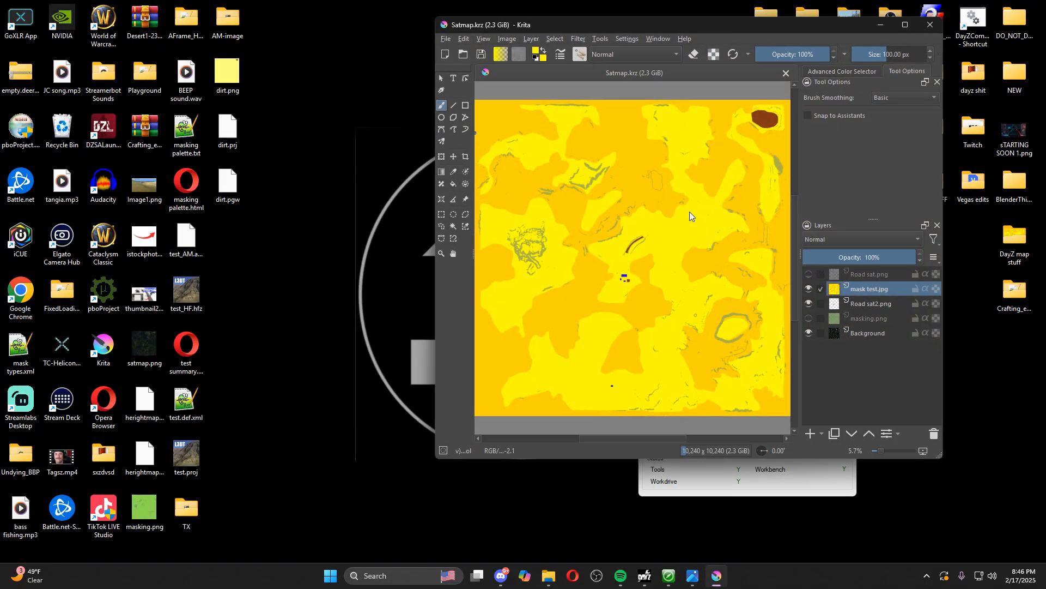
left_click(905, 26)
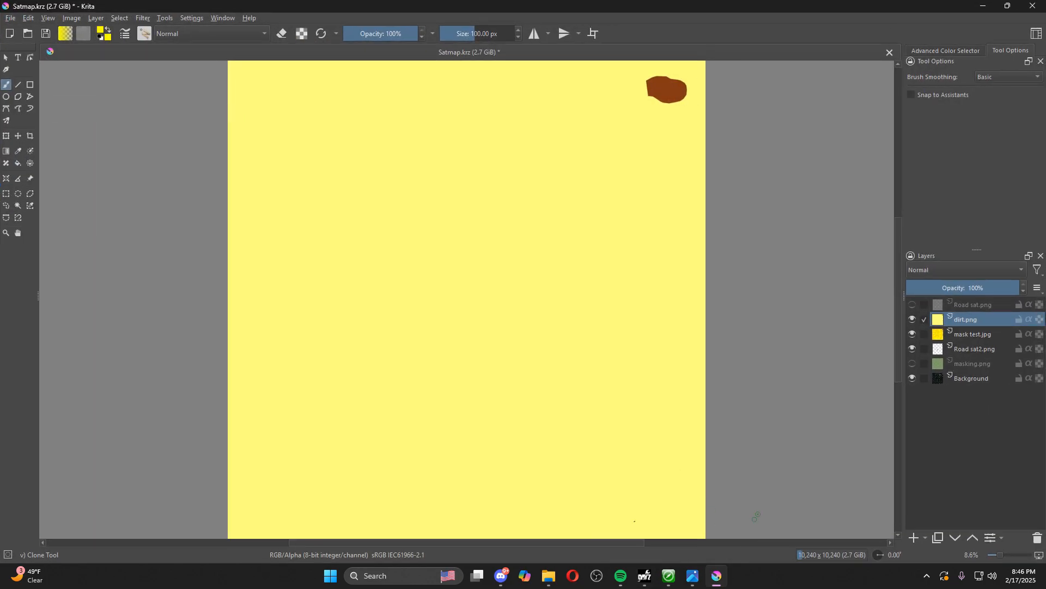
Select all of the light yellow background around the brown playground patch on the dirt.png layer with Similar Color Selection
scroll(579, 533, "up", 4)
scroll(604, 506, "up", 3)
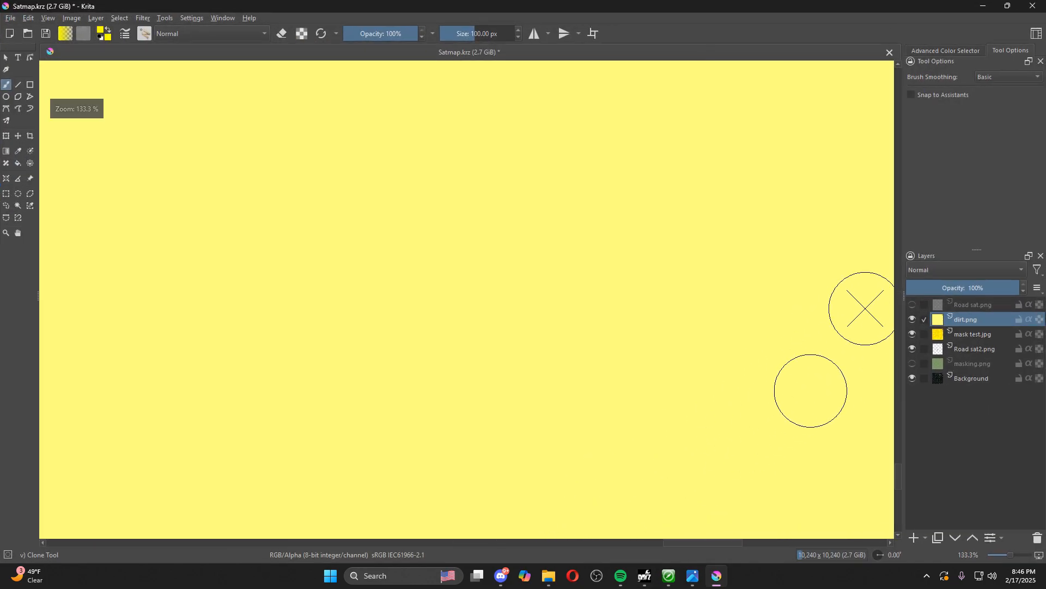
left_click_drag(898, 471, 901, 486)
scroll(559, 260, "up", 3)
scroll(559, 260, "up", 1)
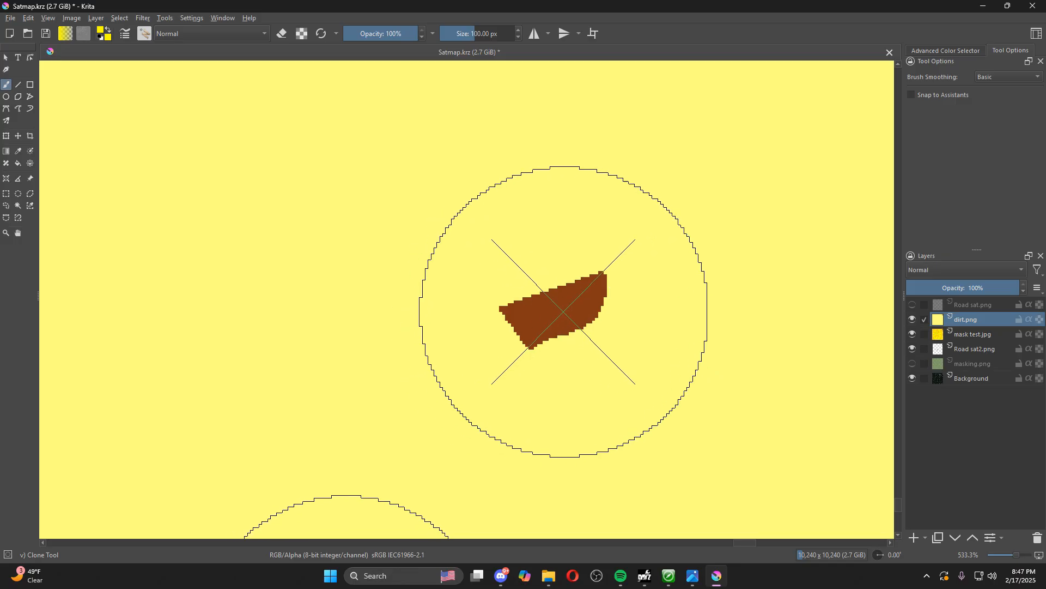
scroll(561, 311, "down", 10)
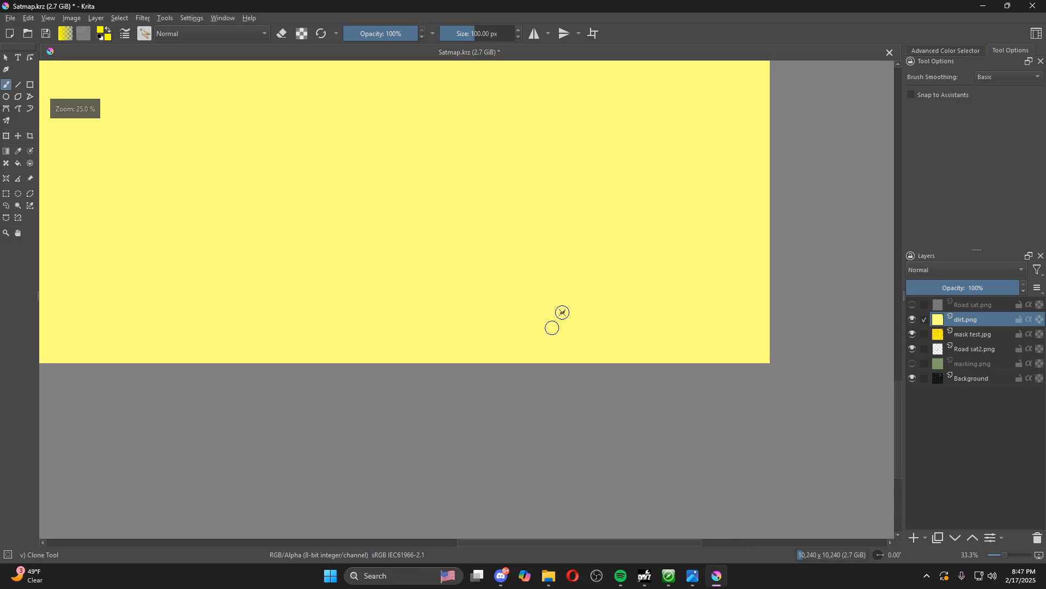
left_click(29, 207)
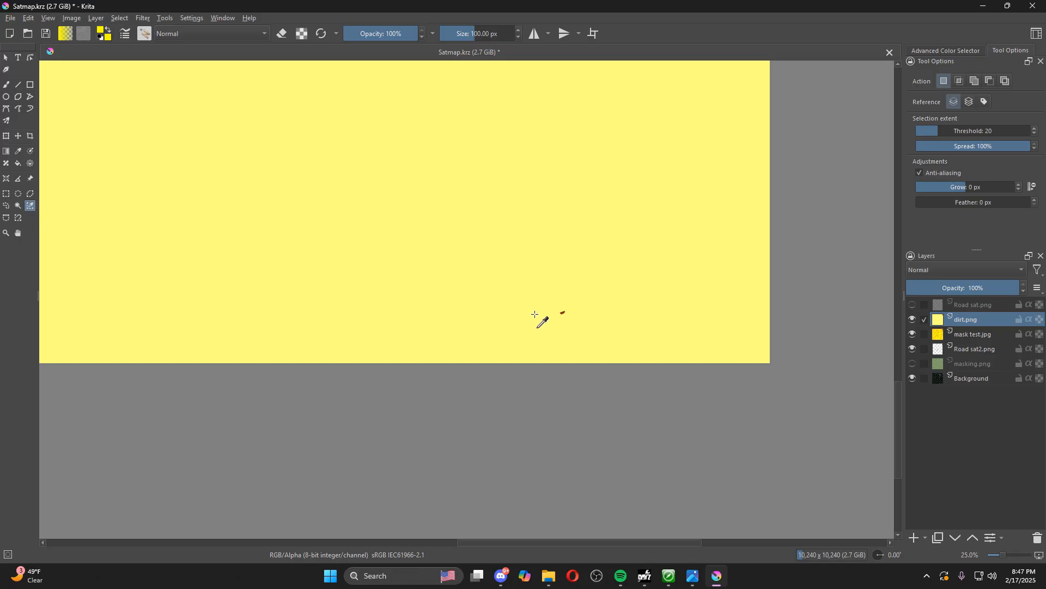
scroll(577, 320, "up", 6)
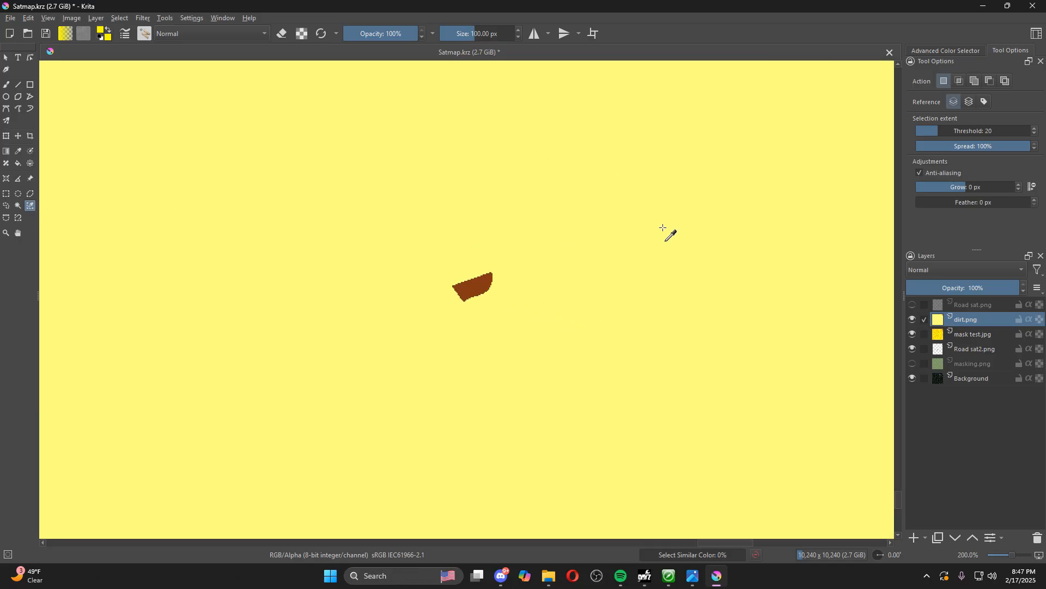
left_click(515, 219)
scroll(516, 219, "down", 4)
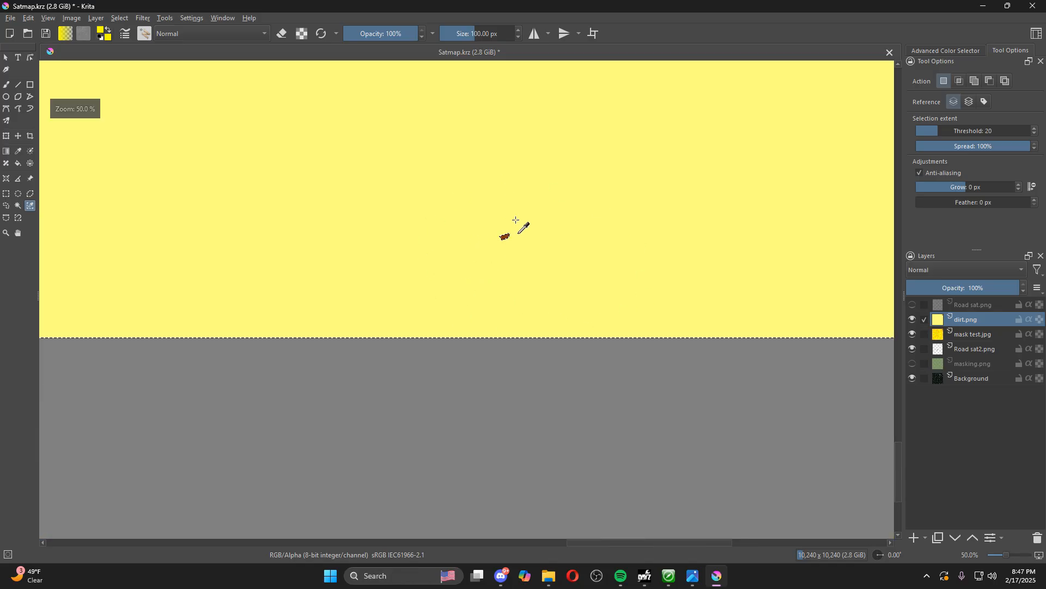
scroll(558, 184, "up", 2)
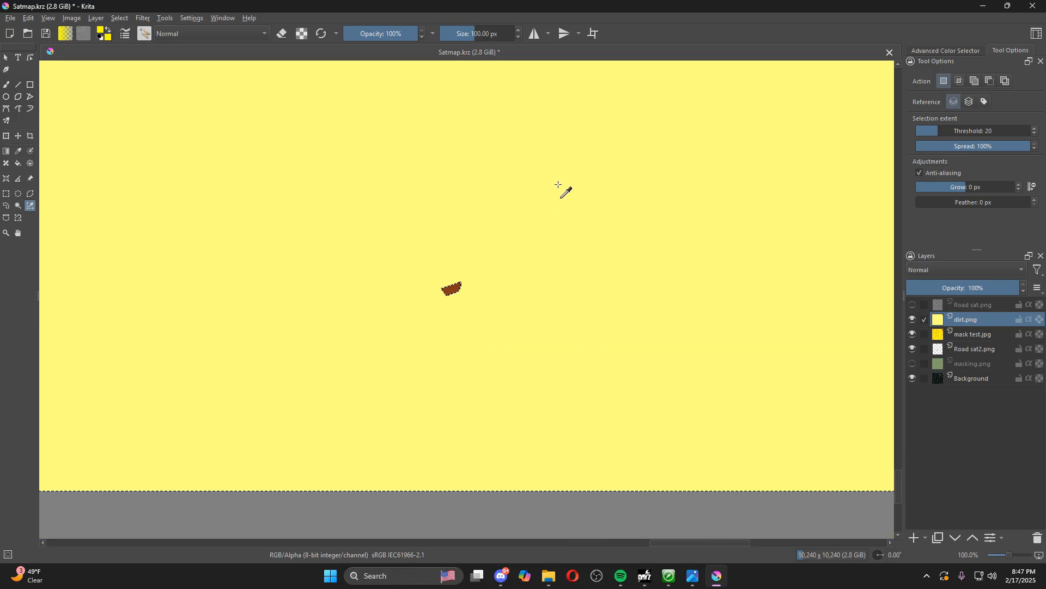
Delete the selected light yellow background from the dirt.png layer, leaving the brown playground patch, and clear the selection
scroll(545, 263, "down", 2)
key("Delete")
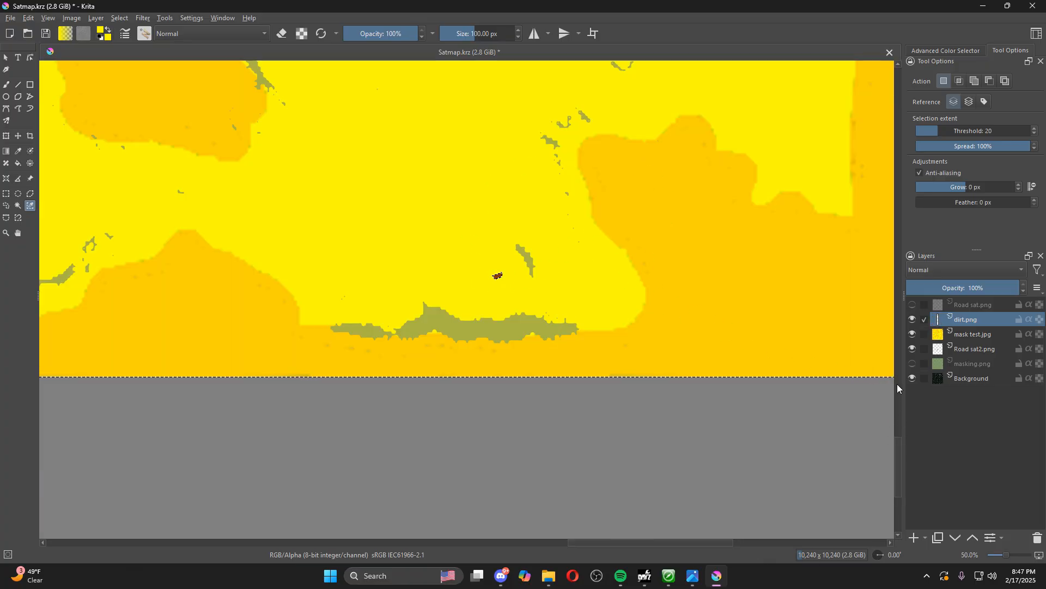
mouse_move(897, 480)
left_mouse_down()
mouse_move(883, 142)
mouse_move(907, 460)
mouse_move(897, 479)
left_mouse_up()
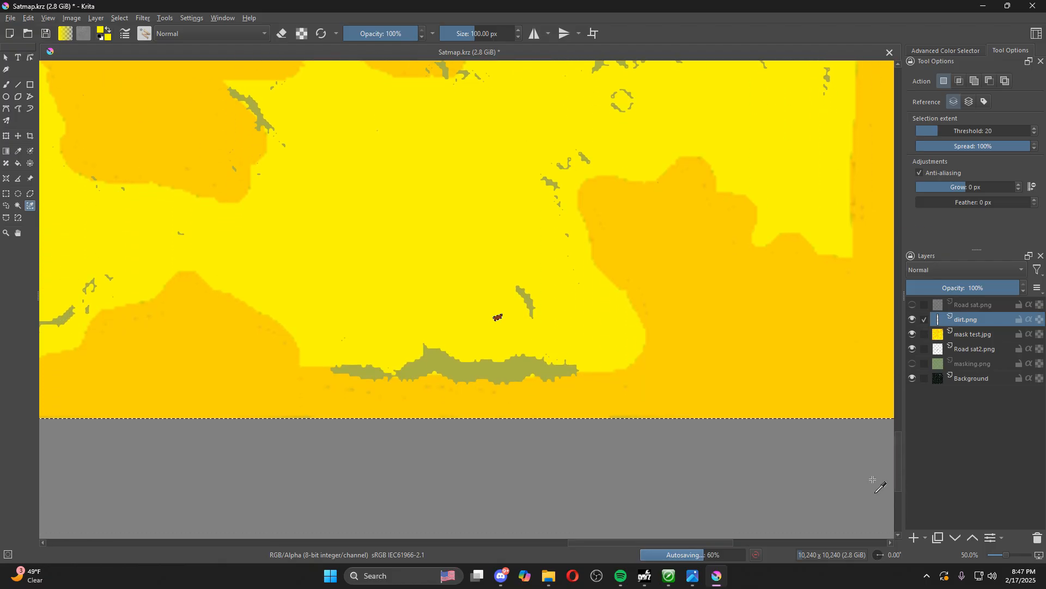
scroll(499, 319, "up", 5)
scroll(507, 299, "up", 4)
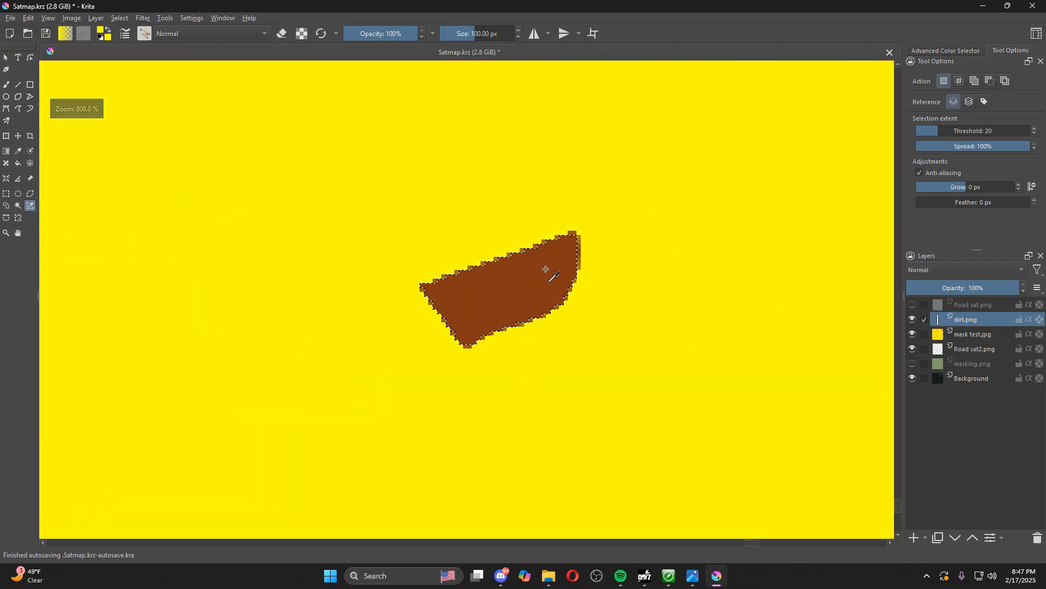
scroll(523, 289, "up", 3)
left_click(119, 18)
left_click(132, 45)
Examine the combined surface mask across the whole map, from the playground area out to the full canvas
scroll(385, 182, "down", 10)
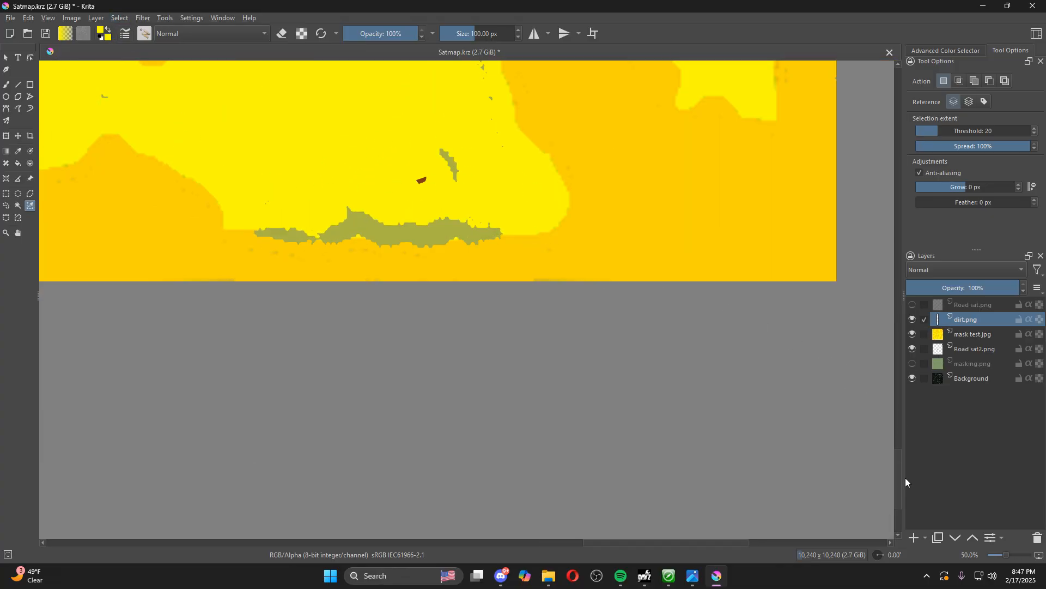
left_click_drag(898, 469, 899, 415)
scroll(517, 280, "down", 5)
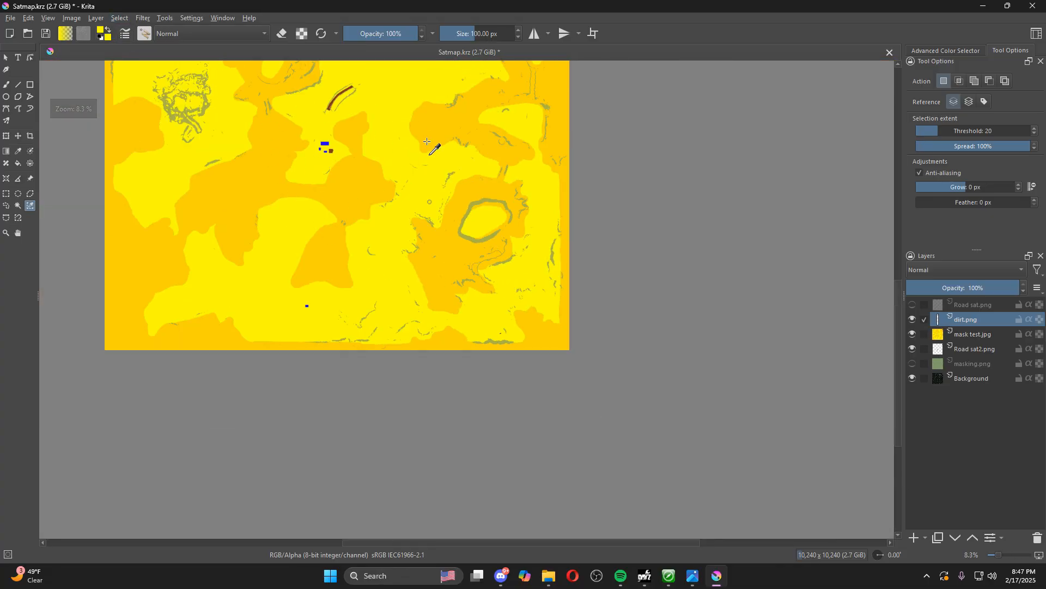
scroll(345, 157, "up", 4)
scroll(529, 339, "up", 3)
scroll(521, 300, "down", 5)
scroll(500, 287, "down", 2)
scroll(499, 292, "up", 5)
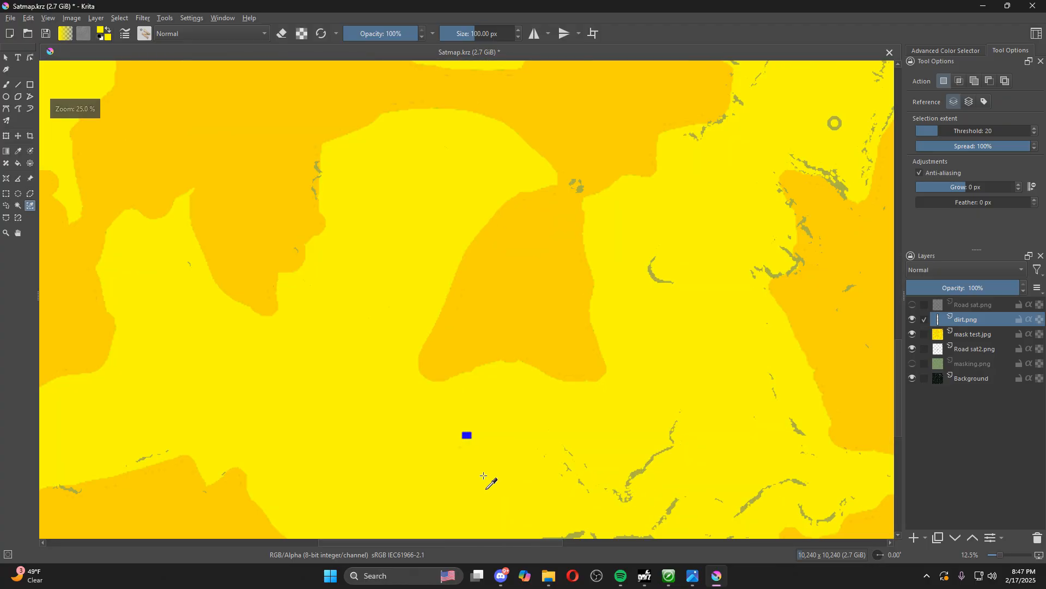
scroll(458, 409, "down", 4)
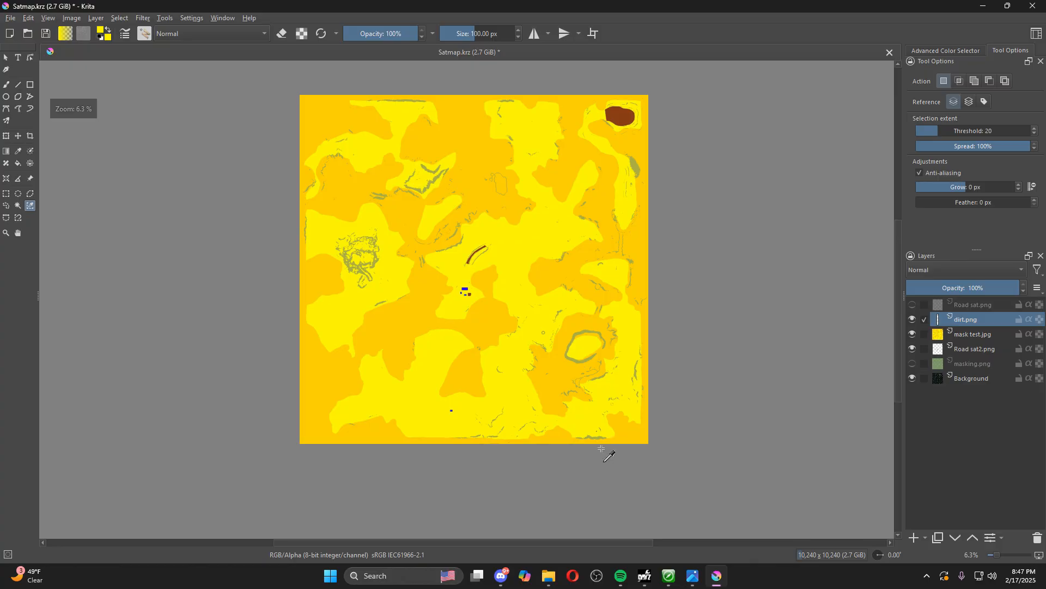
scroll(611, 453, "up", 6)
scroll(573, 371, "down", 7)
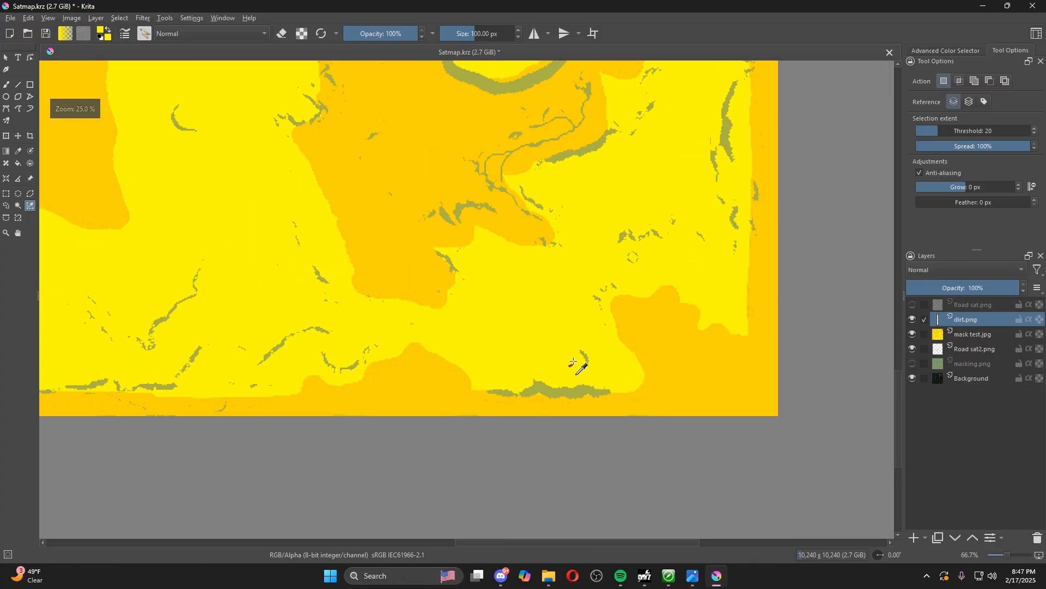
left_click_drag(898, 417, 897, 368)
Start exporting the image in TIFF format to the Arcadia\source\Images folder on the P: drive
left_click(10, 18)
left_click(54, 121)
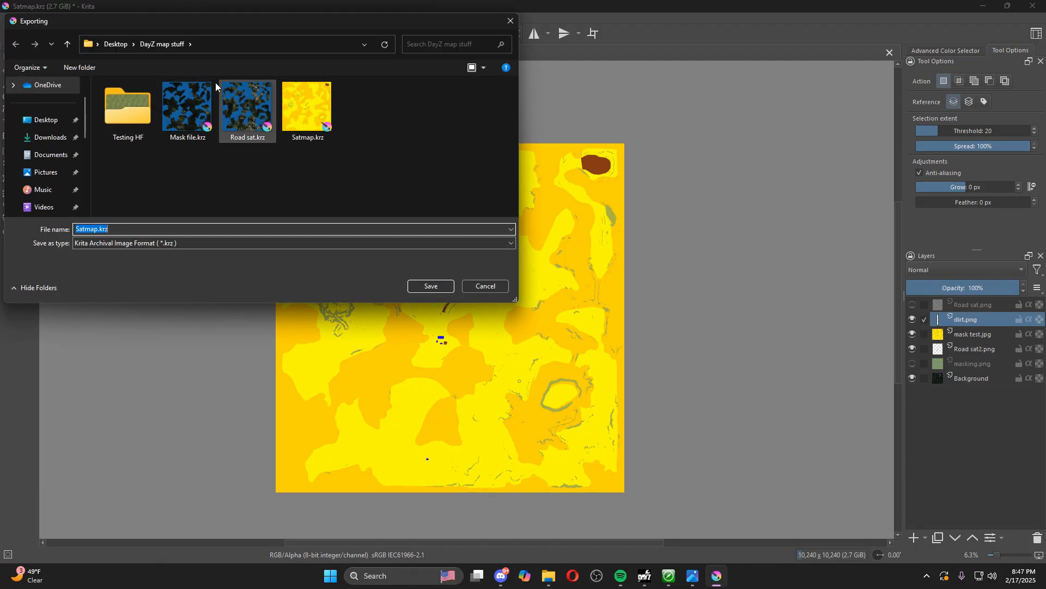
scroll(71, 180, "down", 4)
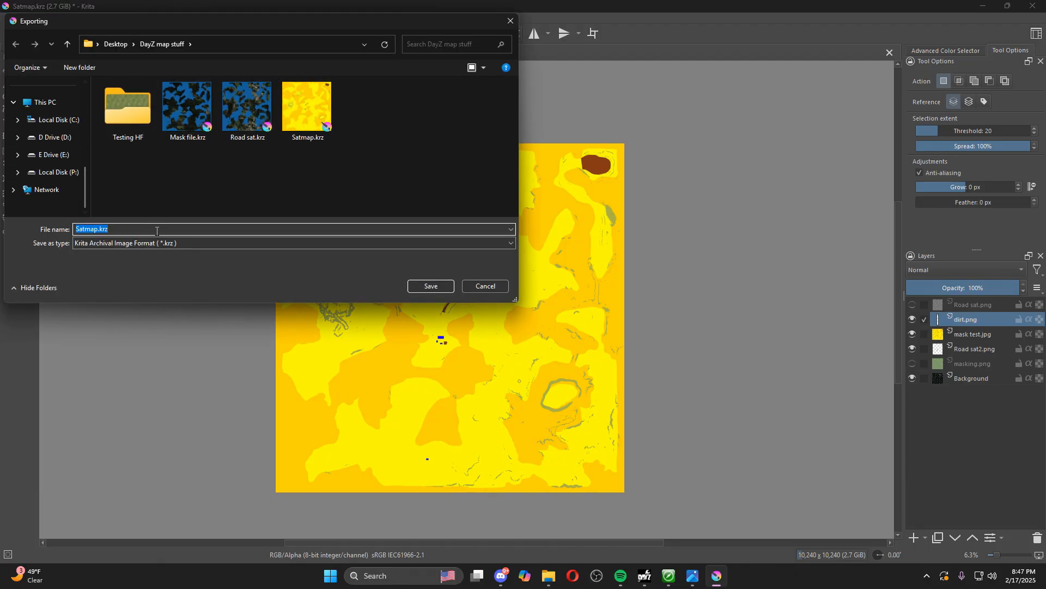
left_click(58, 178)
scroll(143, 142, "down", 3)
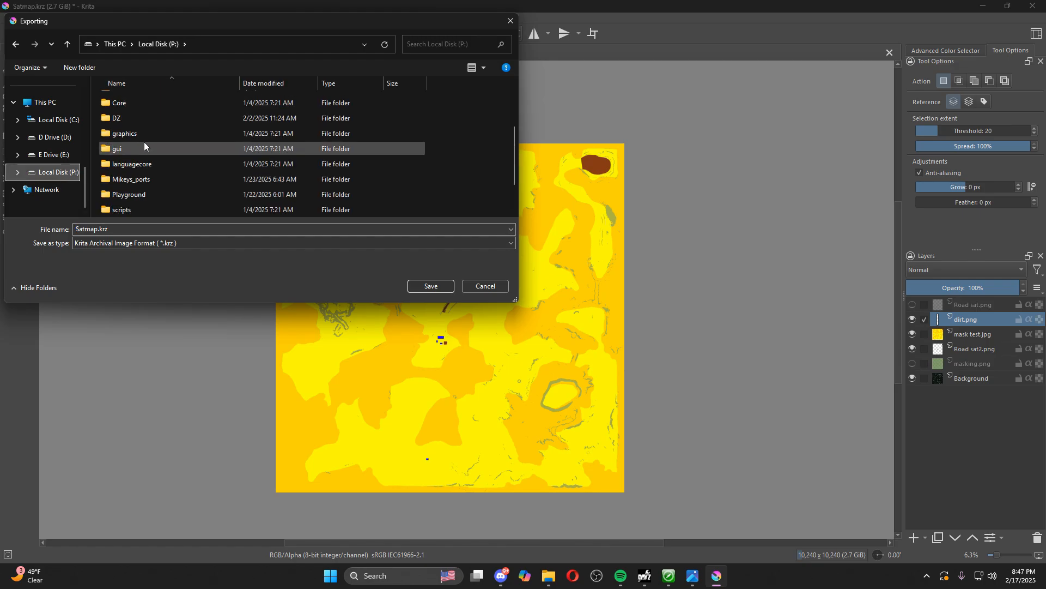
left_click(155, 243)
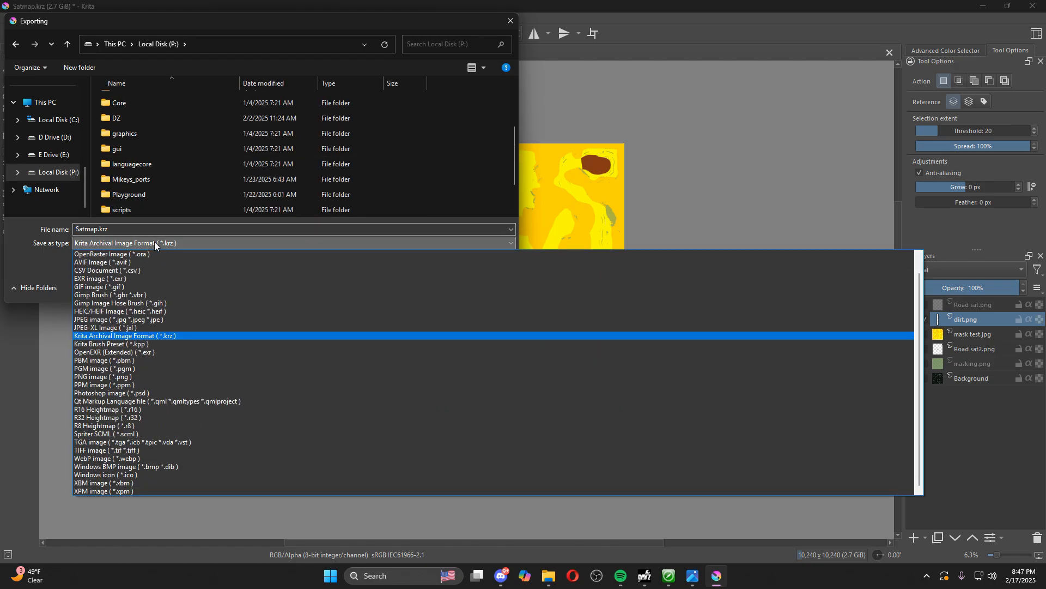
left_click(114, 450)
double_click(156, 115)
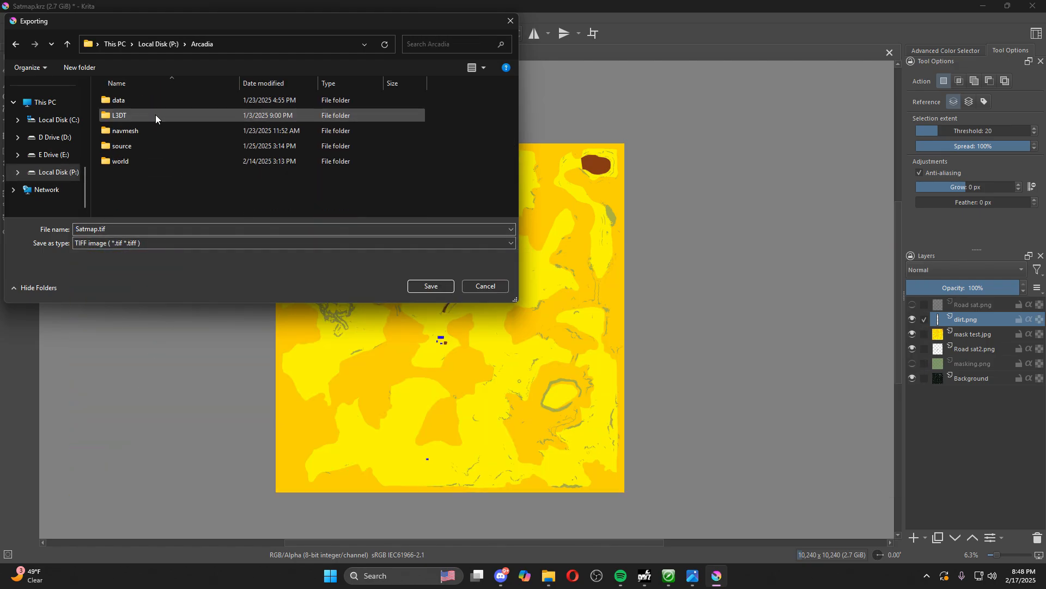
double_click(142, 145)
double_click(135, 104)
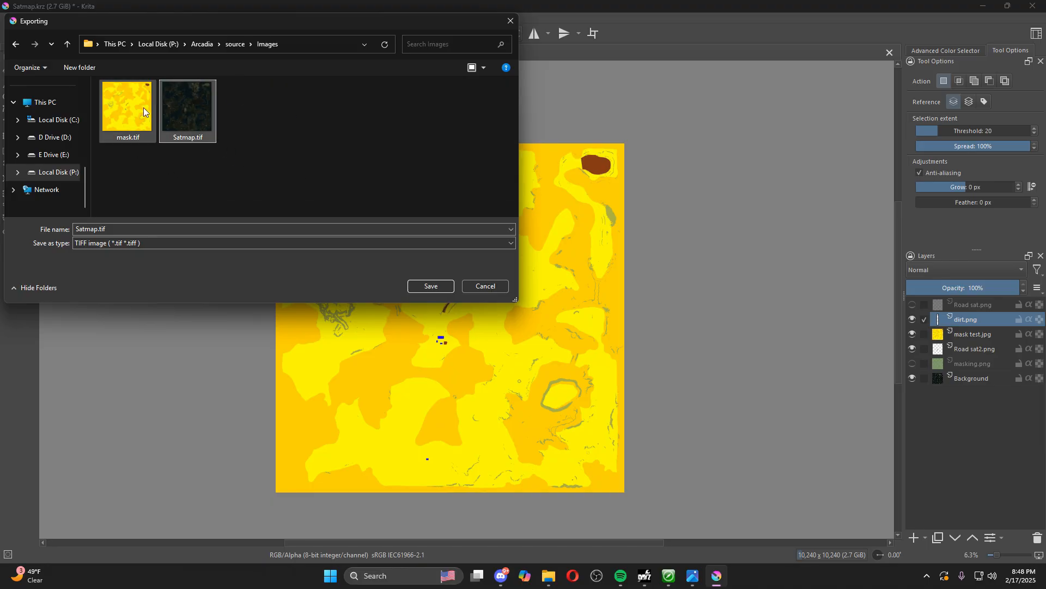
Overwrite the existing mask.tif with the export, with no compression, no alpha channel and the image flattened
left_click(121, 123)
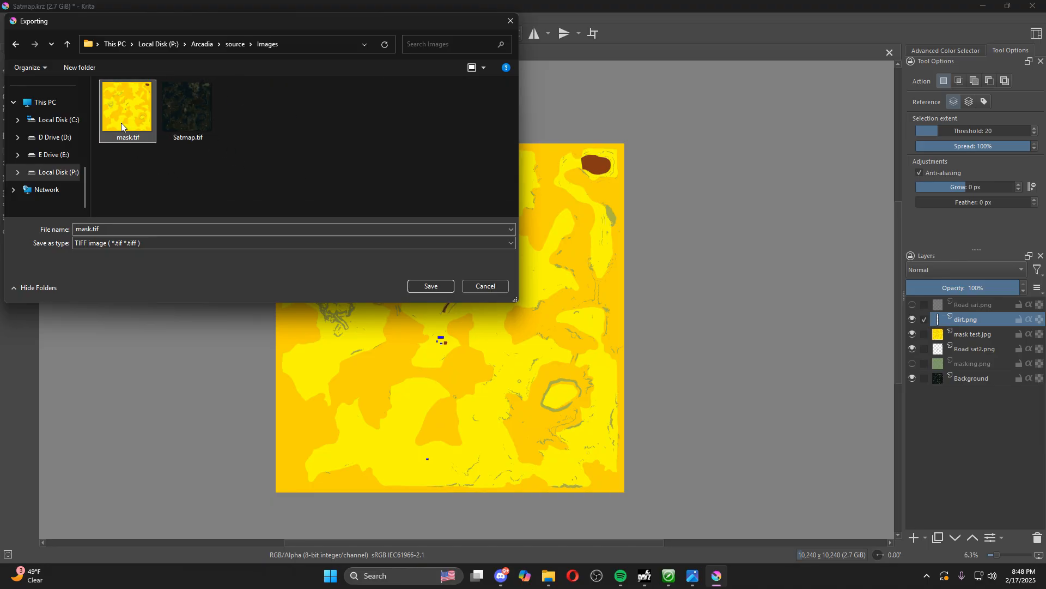
left_click(428, 287)
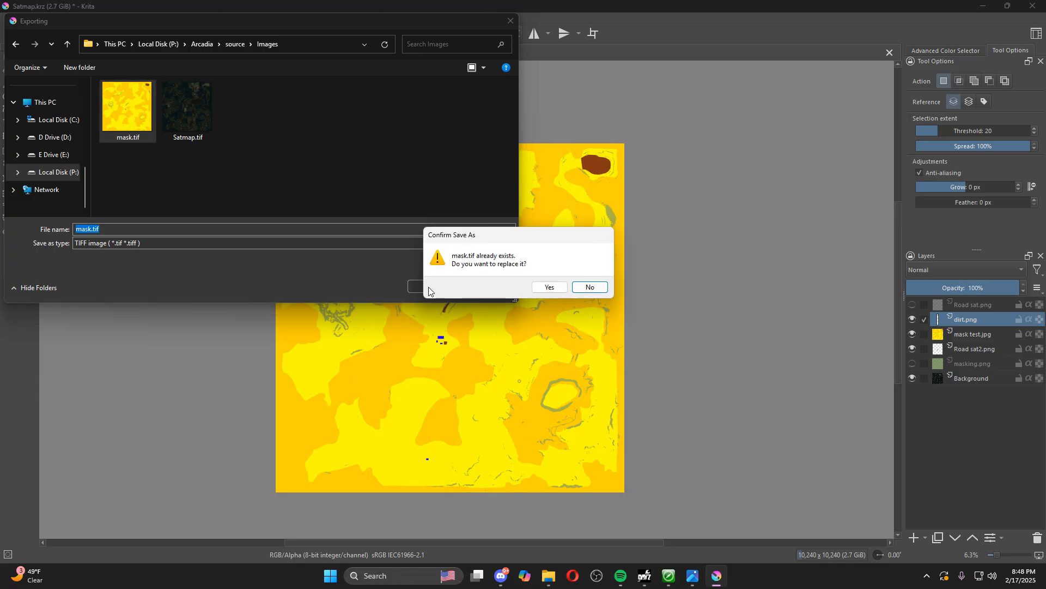
left_click(549, 286)
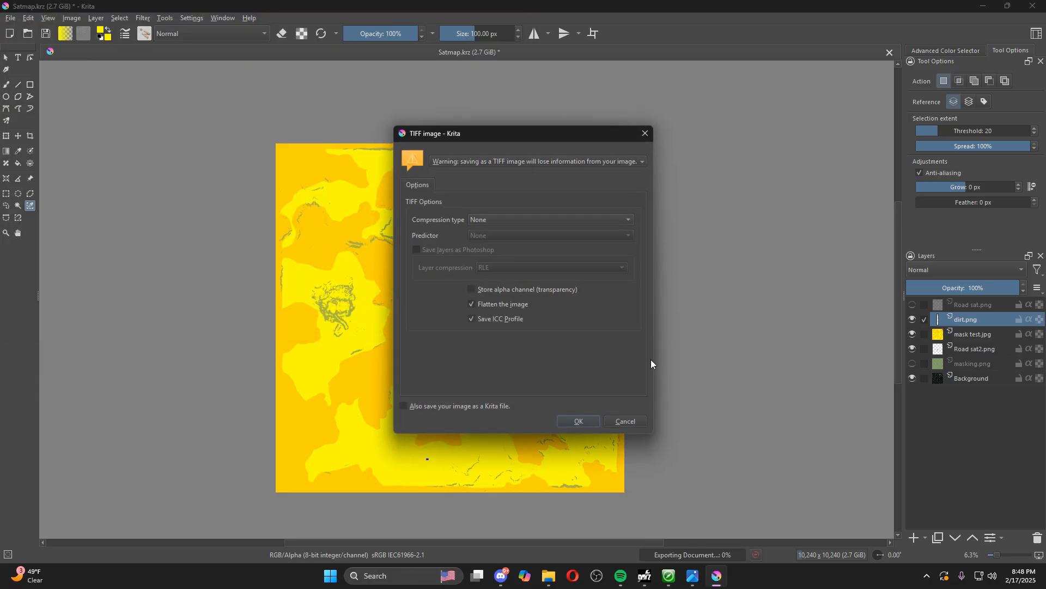
left_click(579, 421)
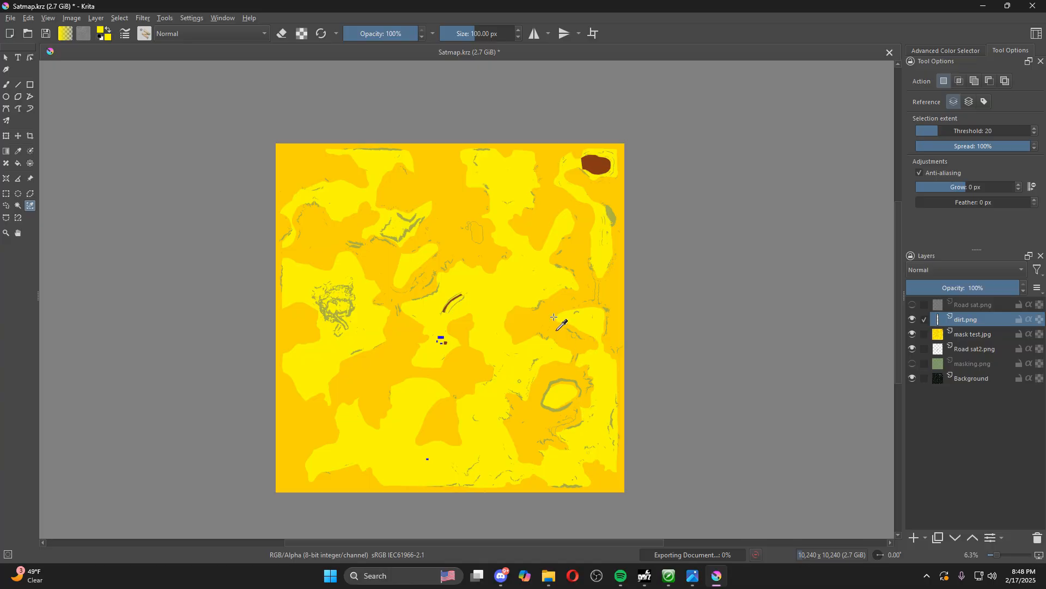
Minimize Krita, switch to Terrain Builder and refresh the mask.tif raster's content from its source
left_click(982, 7)
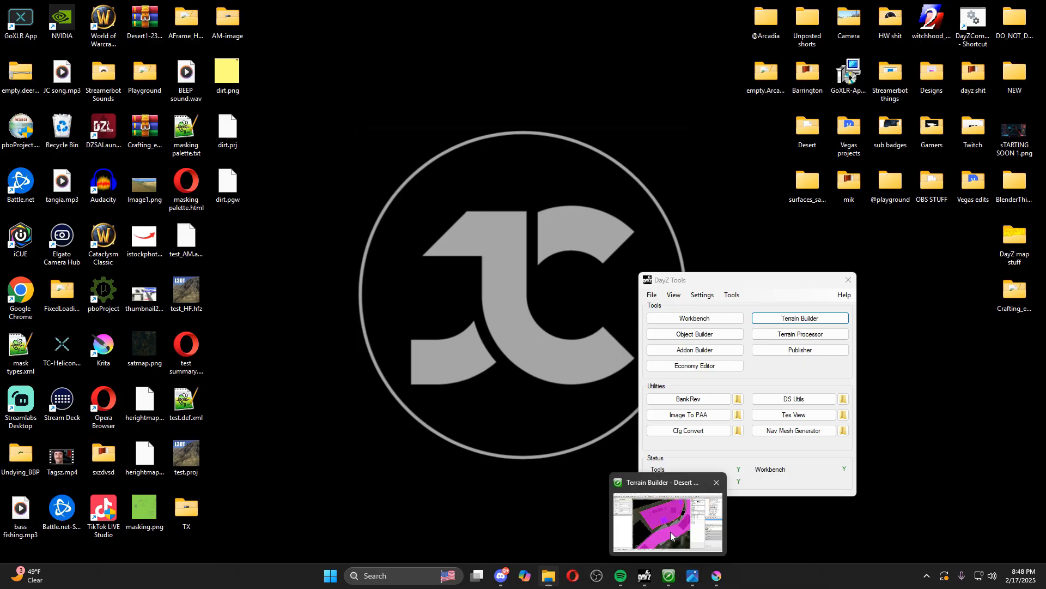
left_click(668, 576)
scroll(647, 332, "down", 7)
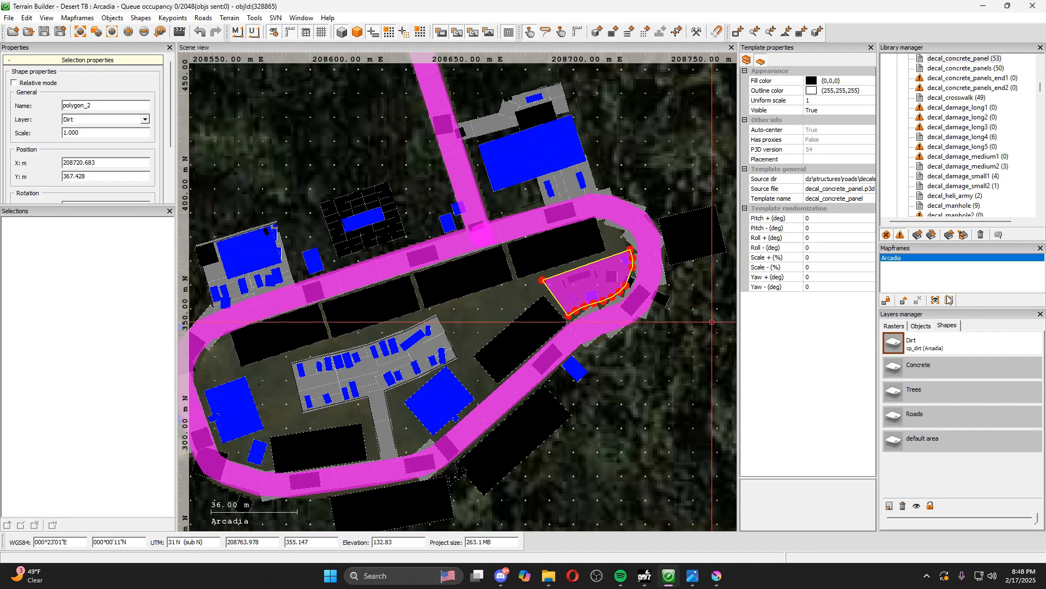
left_click(894, 325)
left_click(965, 417)
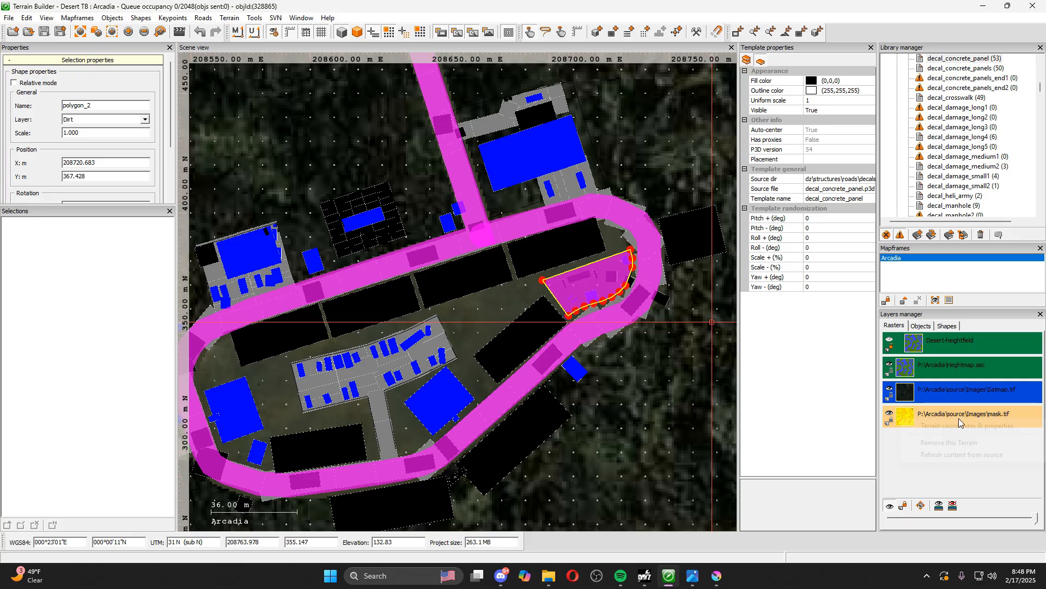
left_click(962, 455)
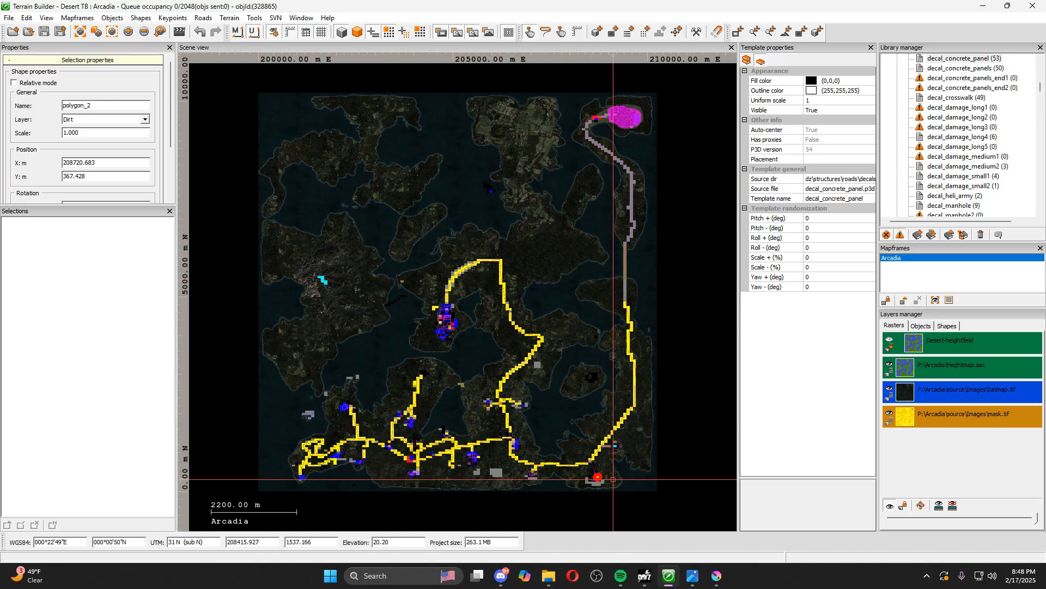
Hide the shapes around the playground and display the surface mask image in the scene view
scroll(606, 488, "up", 3)
scroll(597, 463, "up", 12)
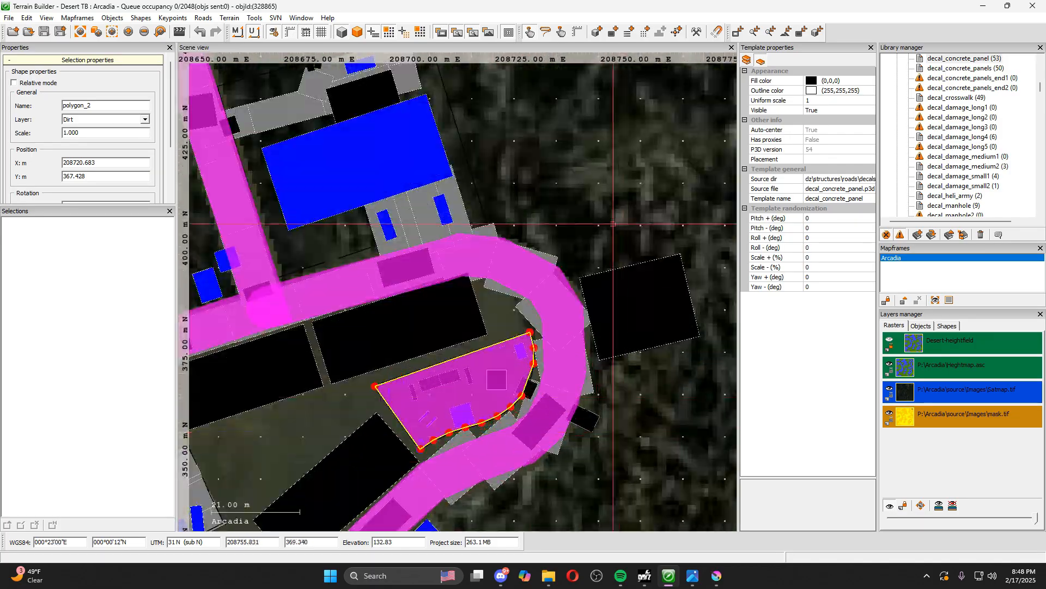
left_click(390, 33)
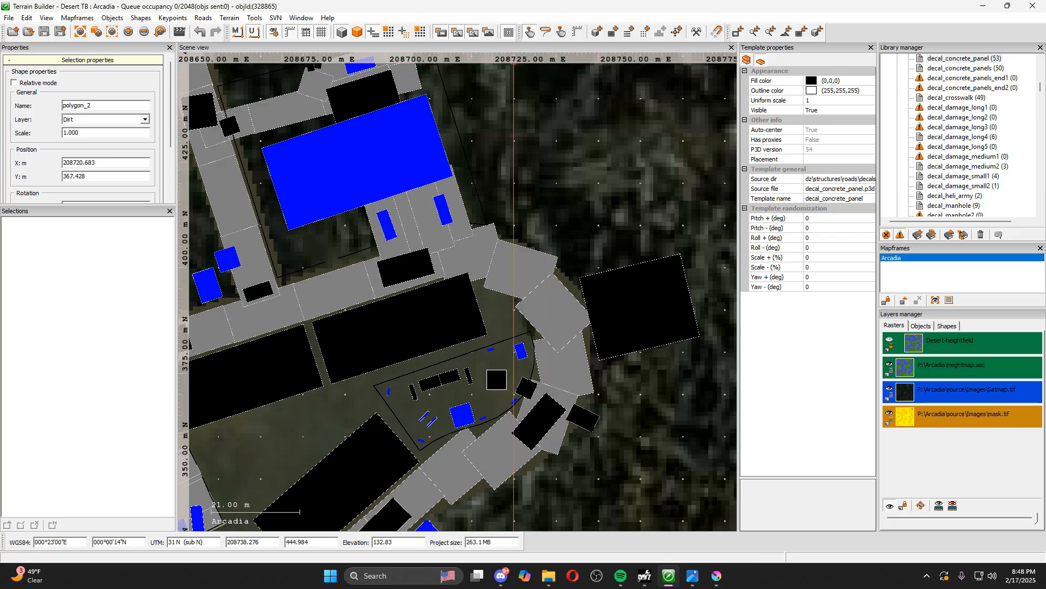
left_click(484, 34)
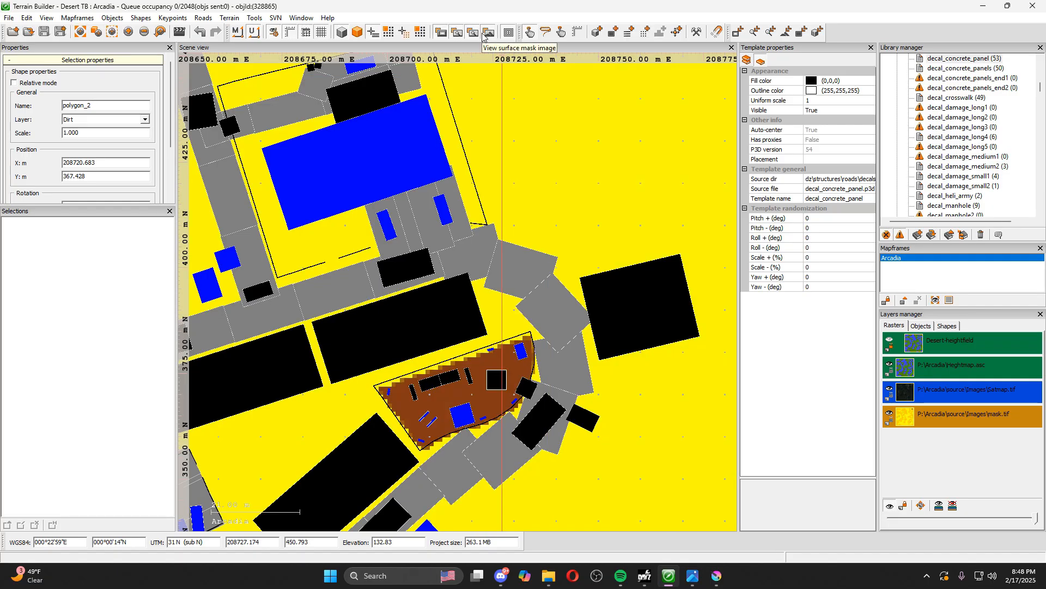
Examine how the brown dirt patch's edges line up with the playground outline and its surroundings on the surface mask
scroll(600, 301, "up", 3)
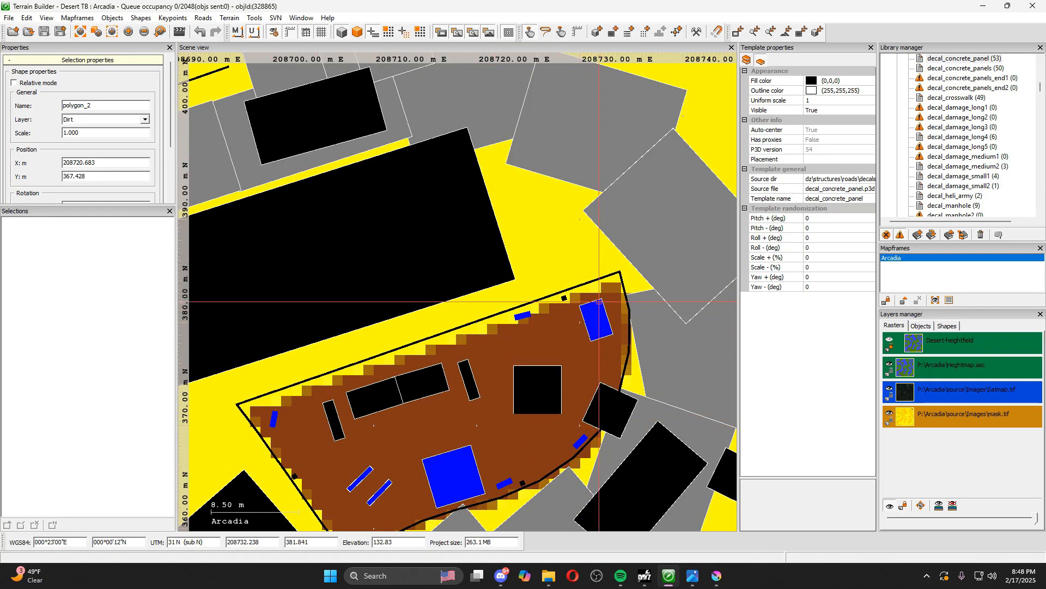
scroll(570, 289, "up", 3)
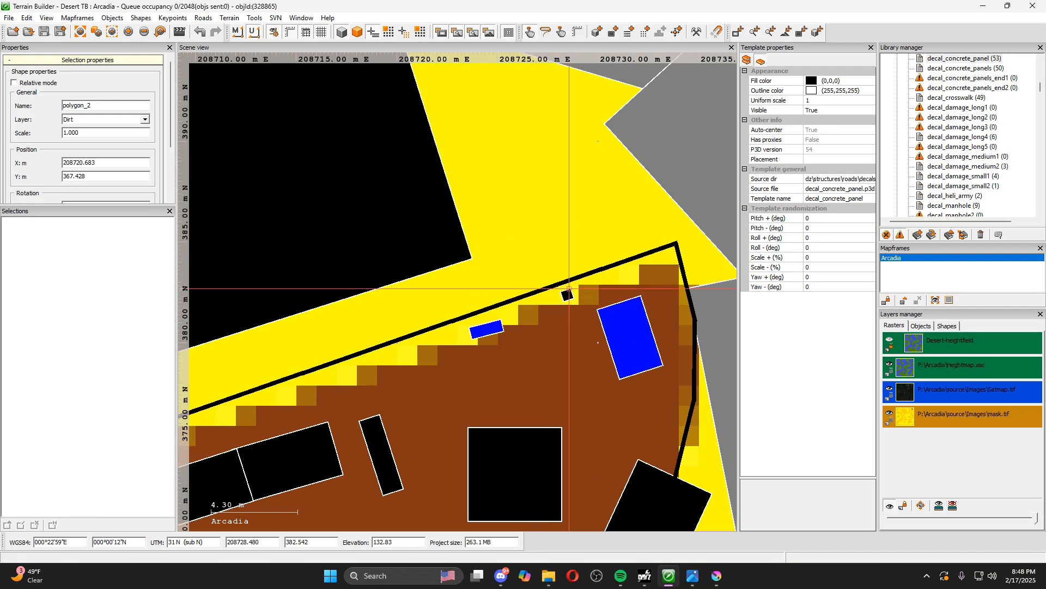
scroll(428, 346, "down", 1)
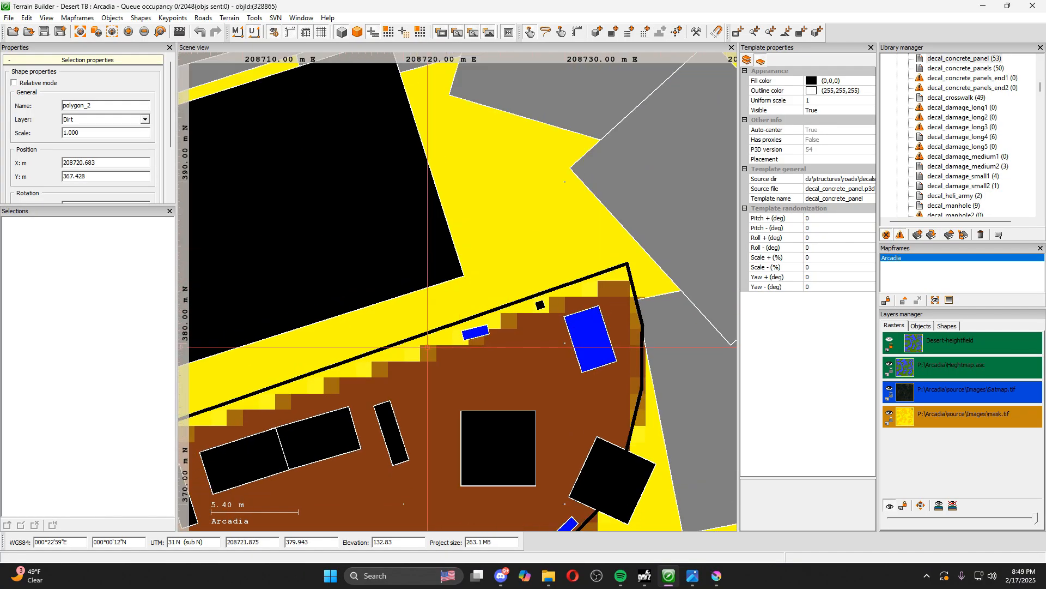
scroll(428, 346, "down", 3)
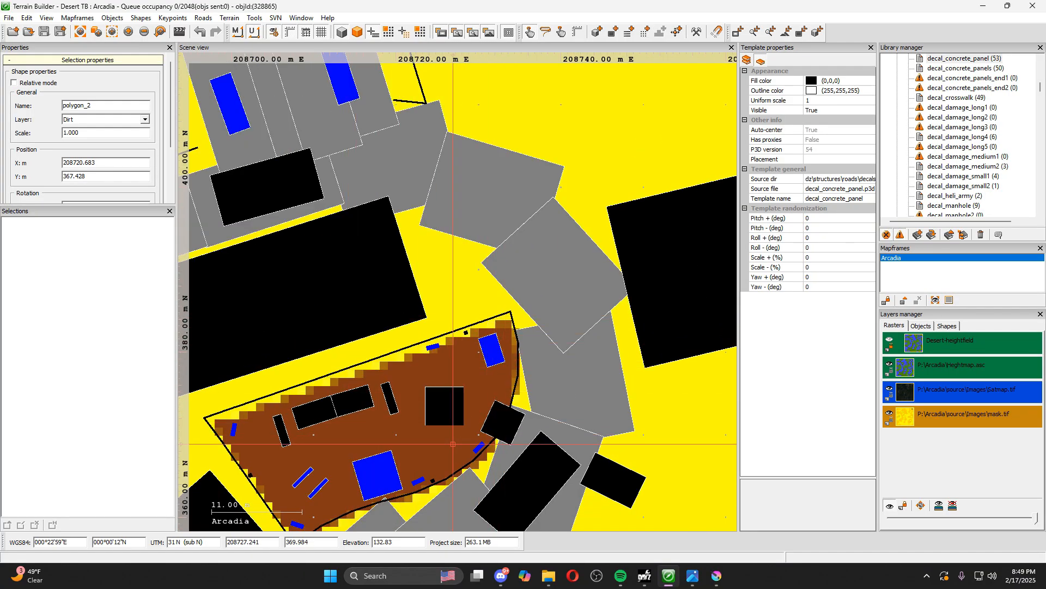
scroll(214, 406, "up", 3)
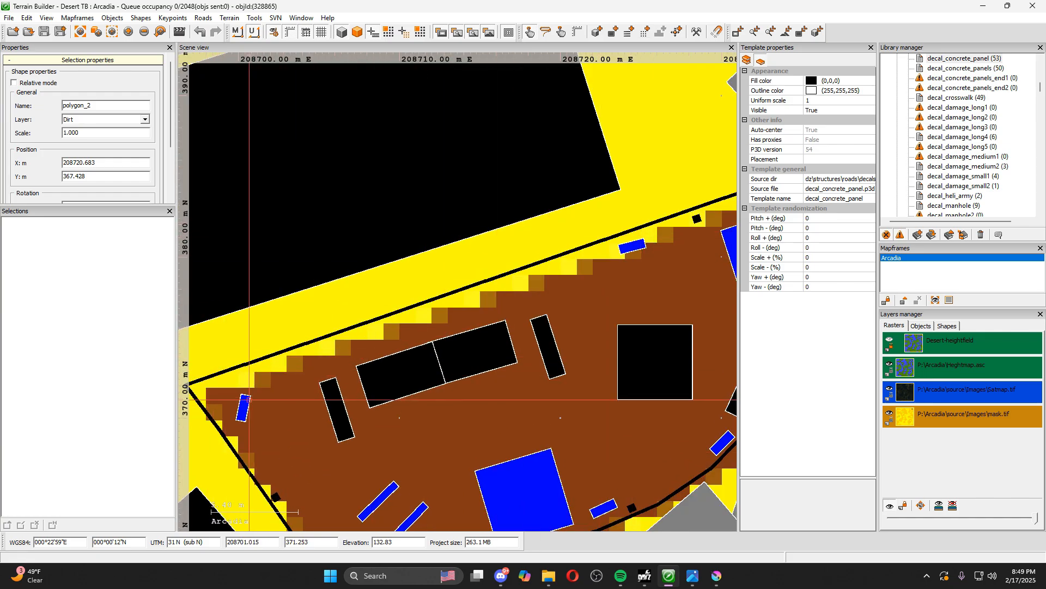
scroll(594, 263, "down", 2)
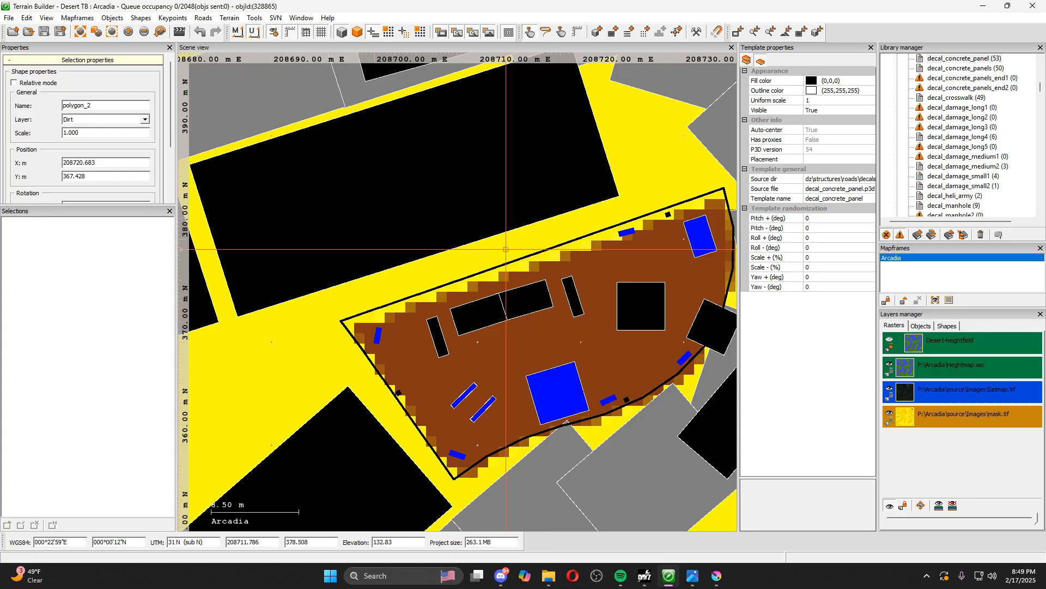
scroll(571, 299, "down", 1)
scroll(571, 299, "down", 3)
scroll(562, 299, "up", 2)
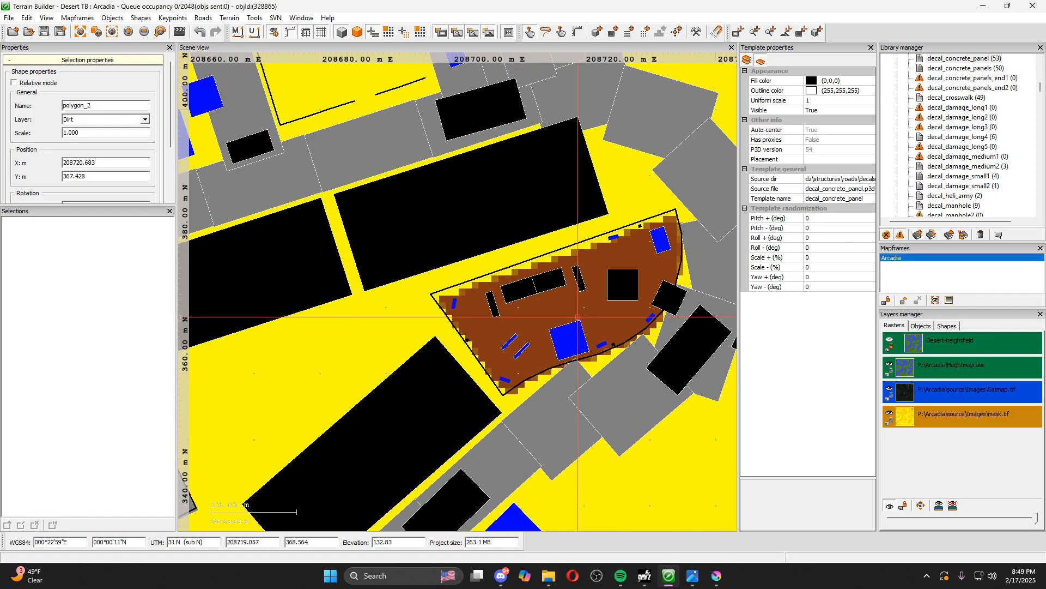
scroll(557, 300, "down", 4)
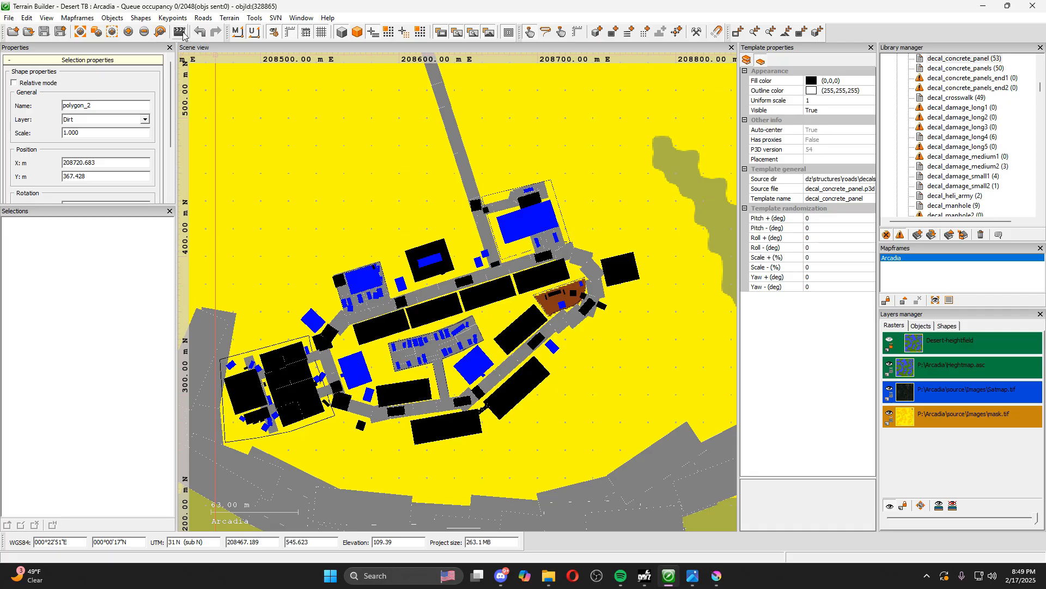
Make the Trees object layer visible in the scene
left_click(921, 326)
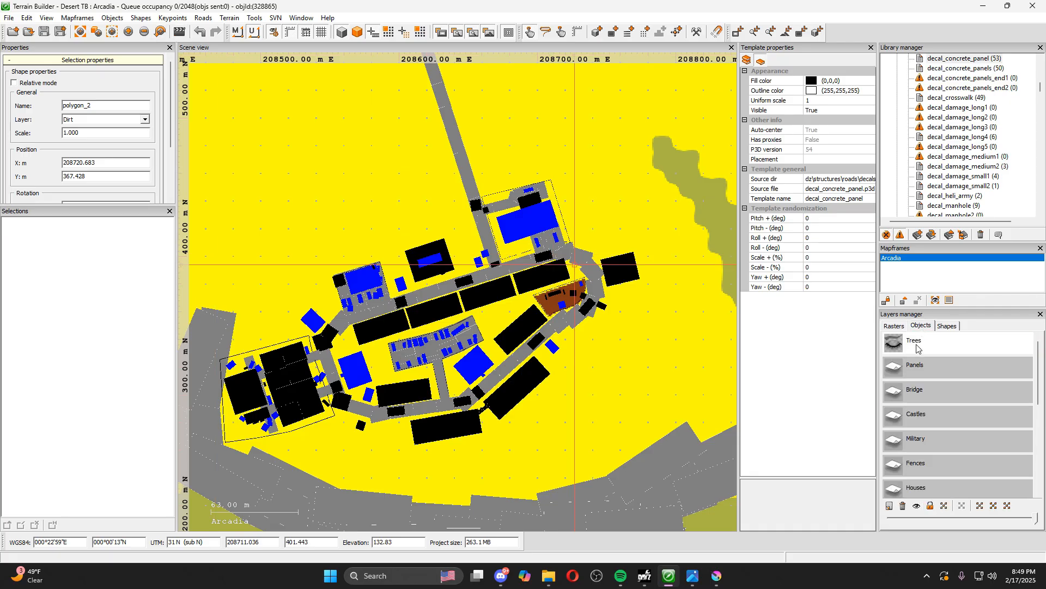
left_click(918, 507)
scroll(927, 436, "down", 3)
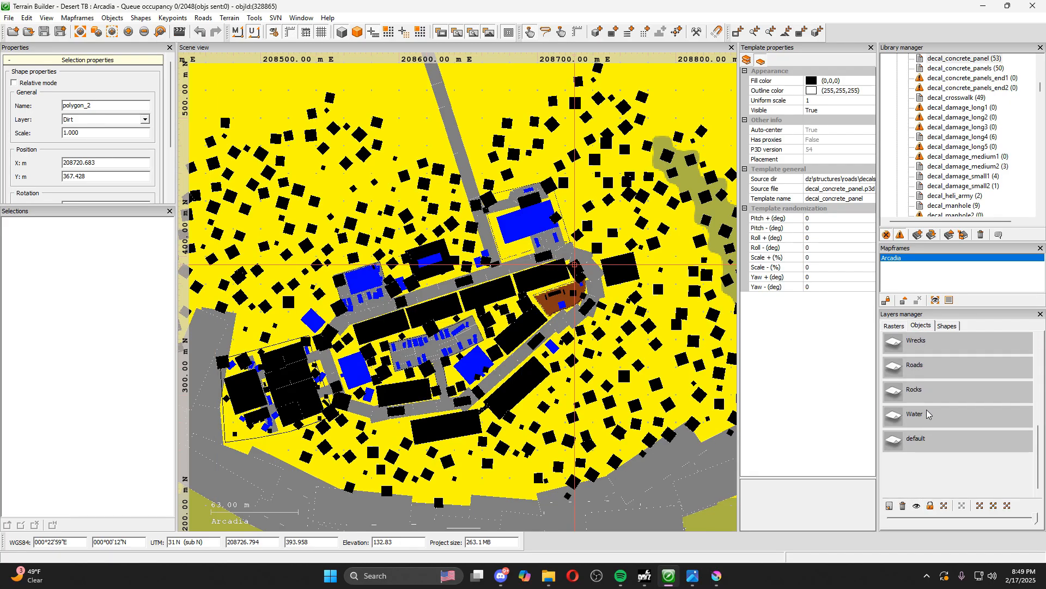
Make the sidewalk object layer visible in the scene and turn off the surface mask image so the satellite image is displayed
left_click(925, 399)
left_click(917, 505)
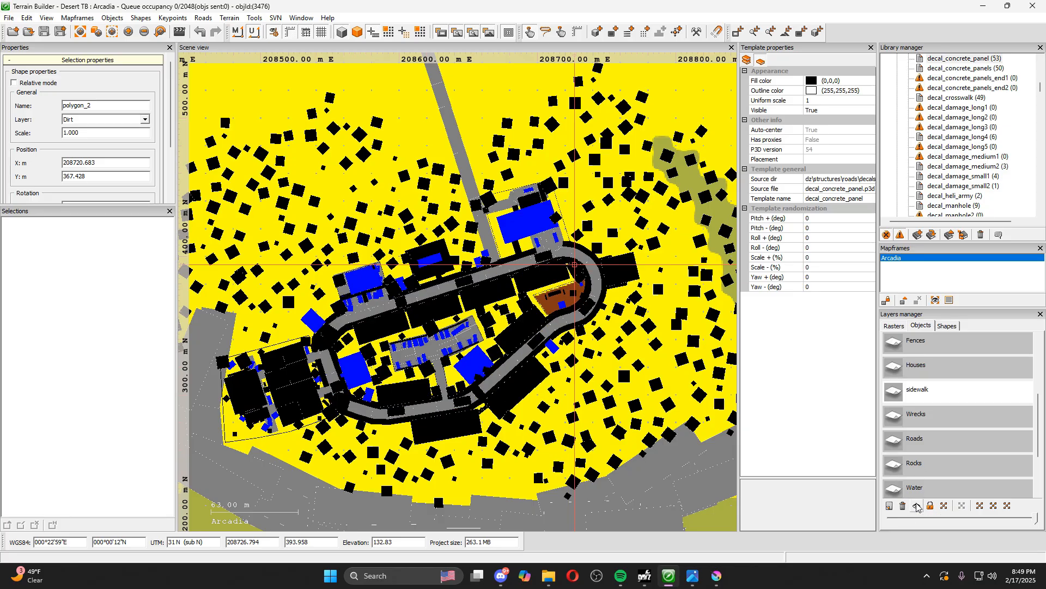
left_click(491, 33)
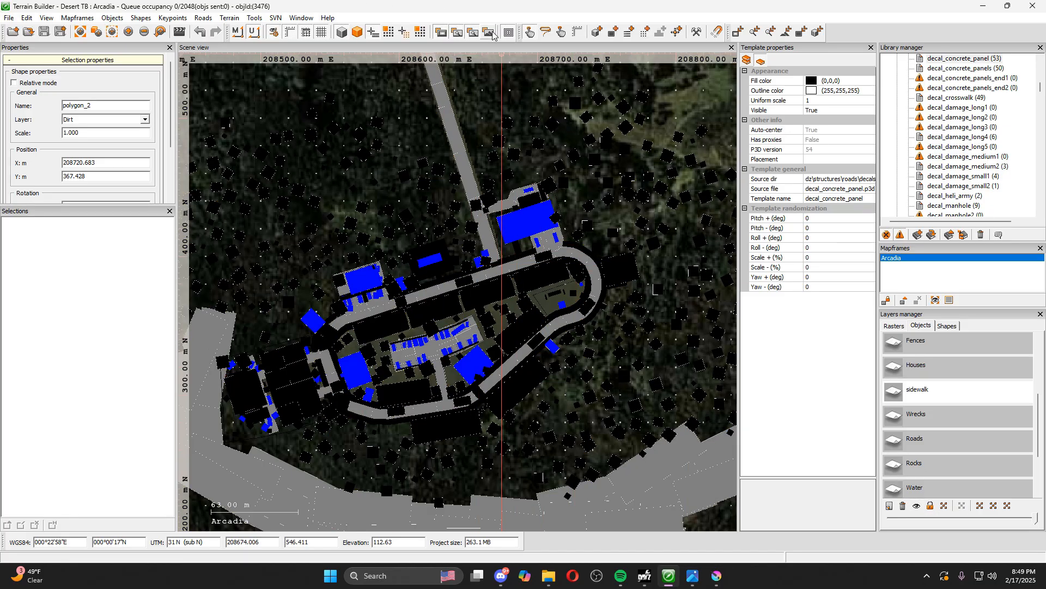
Generate the Arcadia mapframe's layers in its processing properties with surface mask export enabled and 4 materials per cell
right_click(894, 262)
left_click(929, 282)
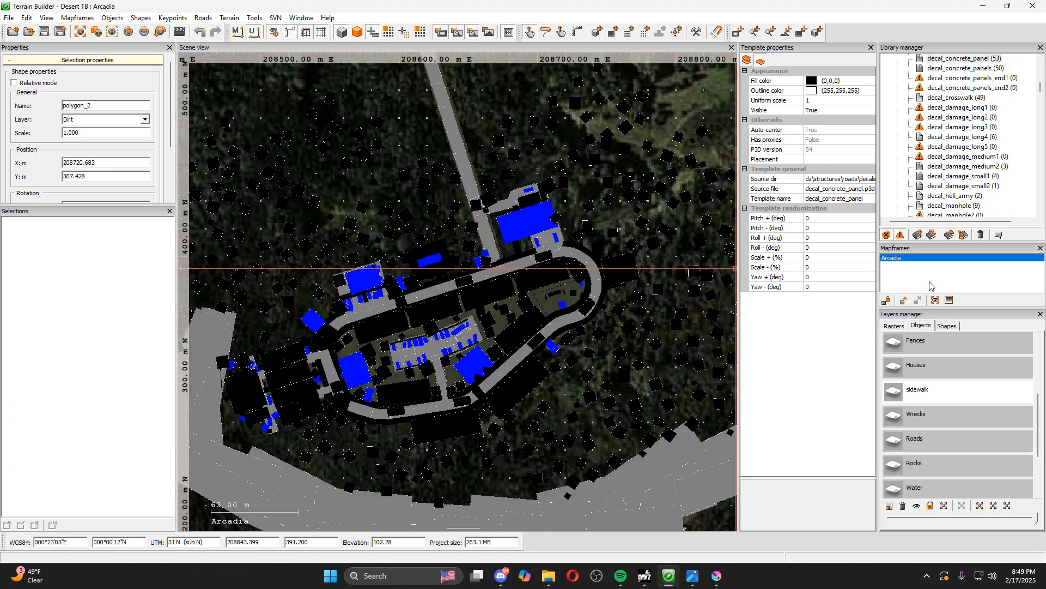
left_click(421, 122)
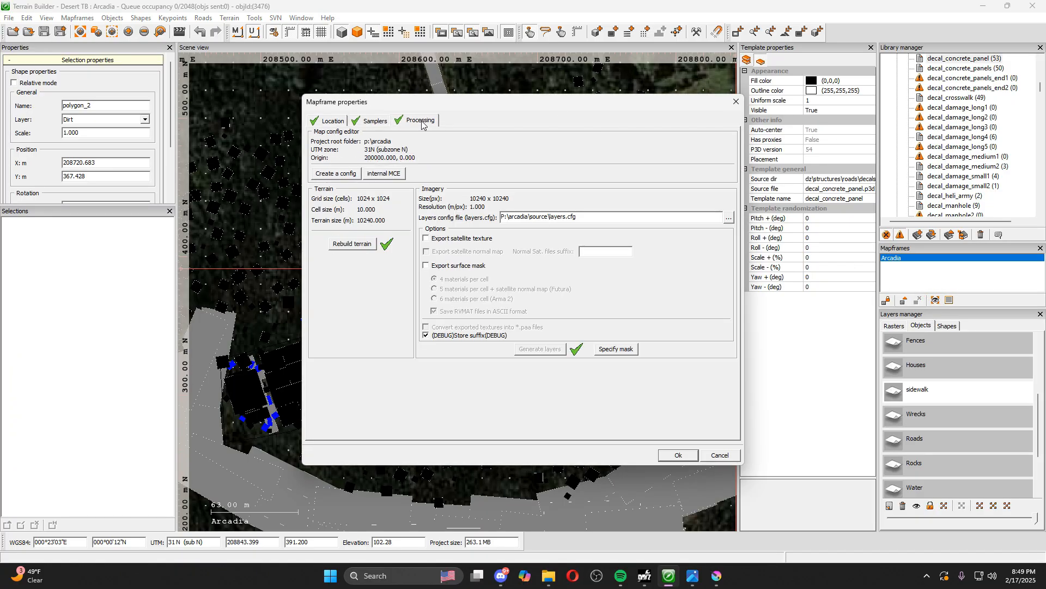
left_click(427, 266)
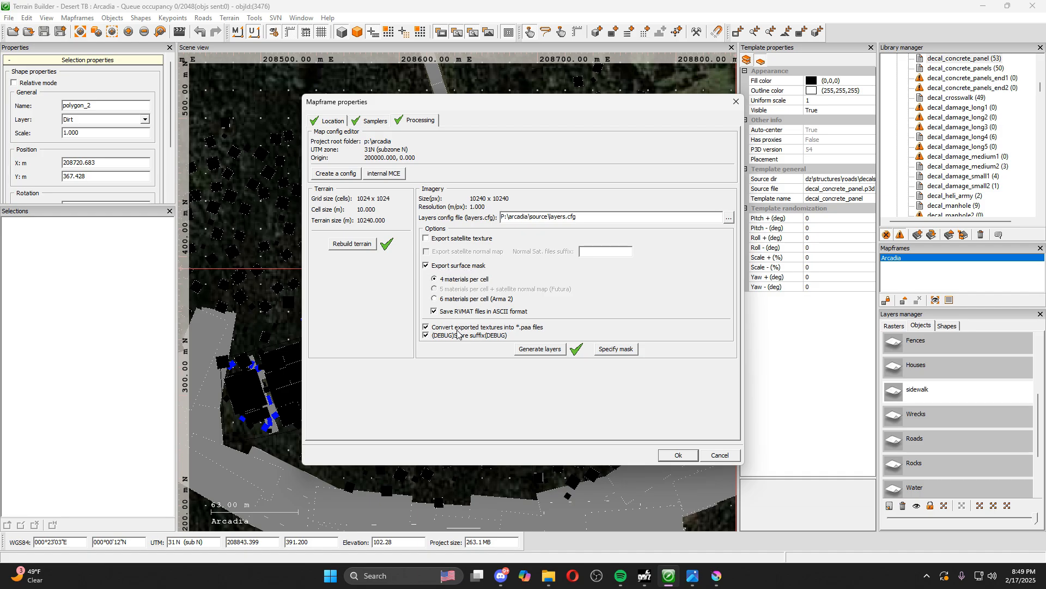
left_click(533, 350)
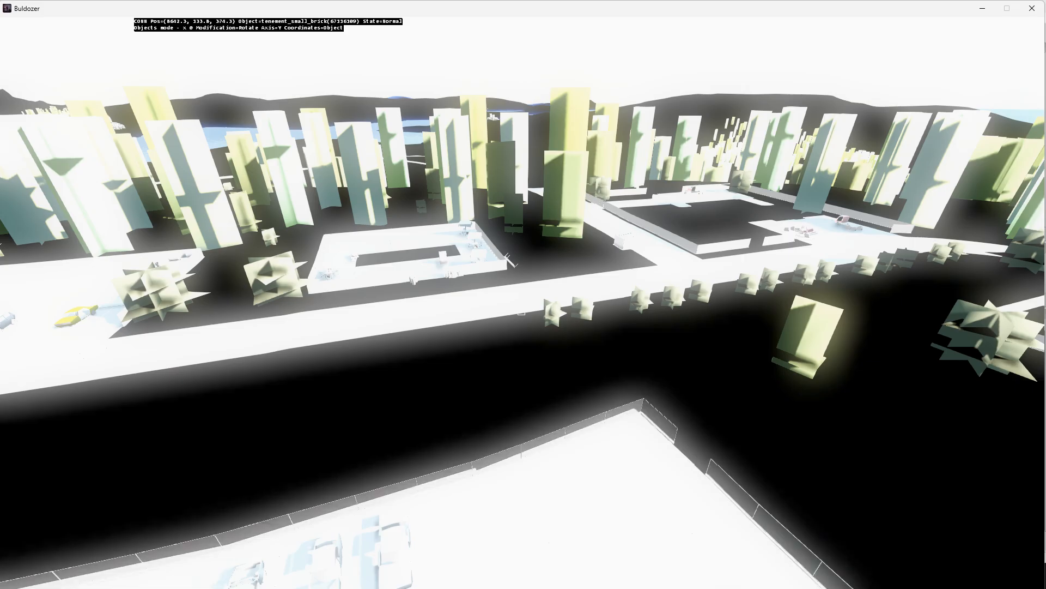
Switch to Buldozer and inspect the playground and its surroundings from above in the 3D preview
key("d")
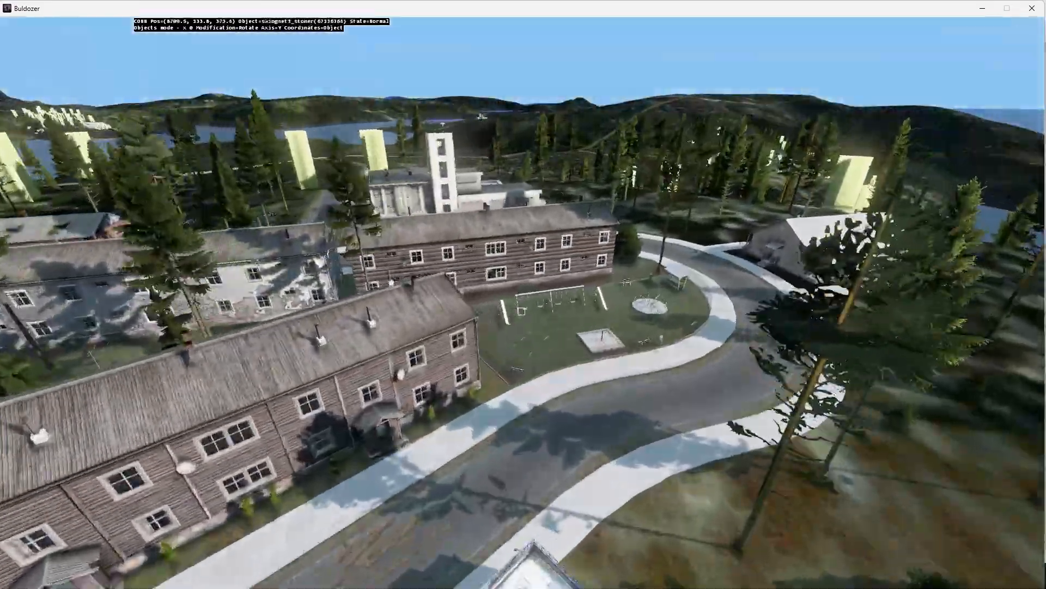
key("s")
key("w")
key("a")
key("w")
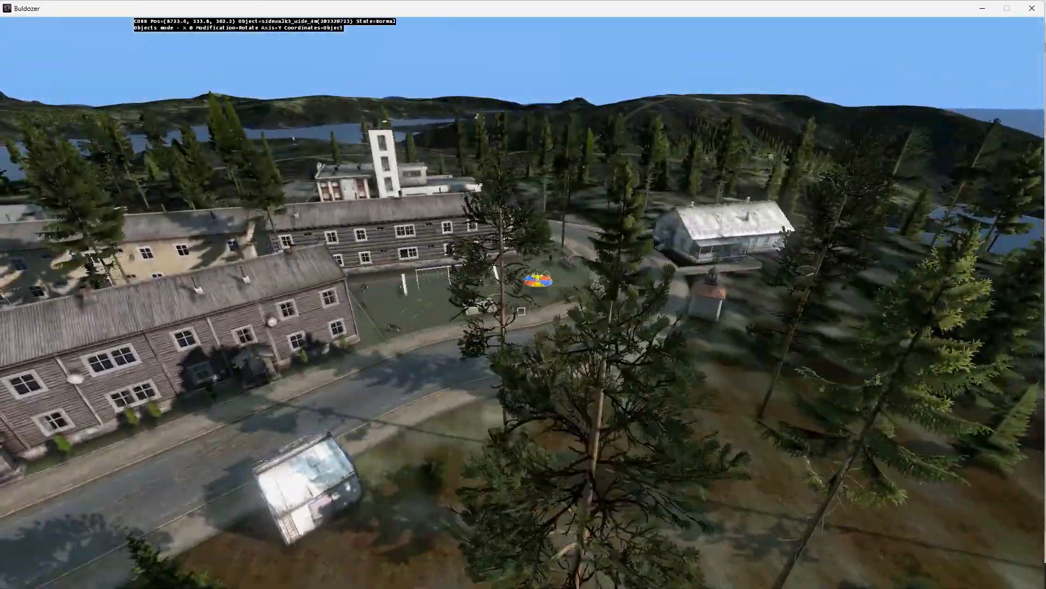
key("a")
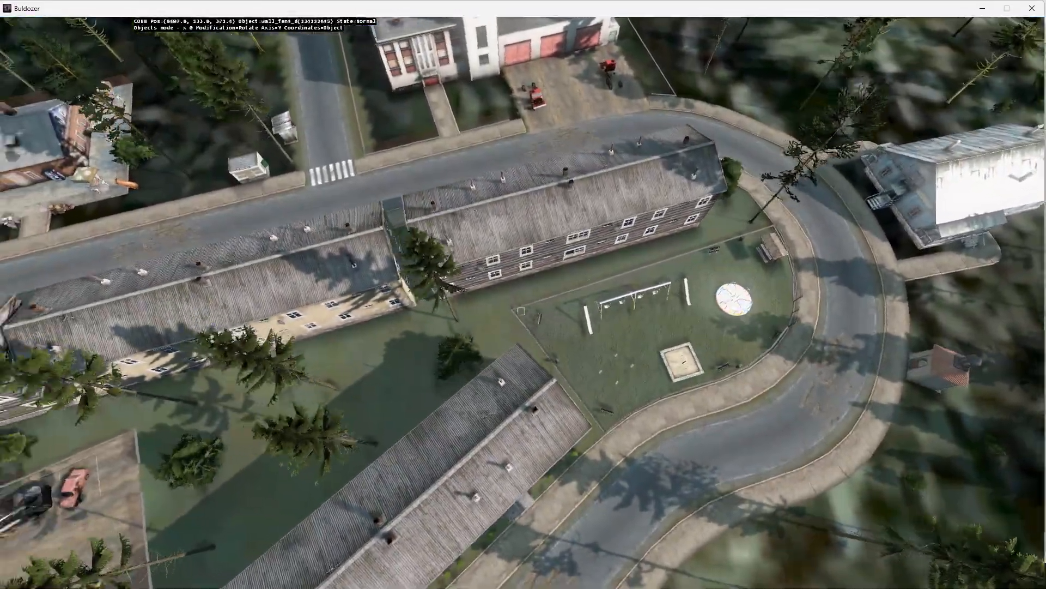
key("s")
key("d")
key("w")
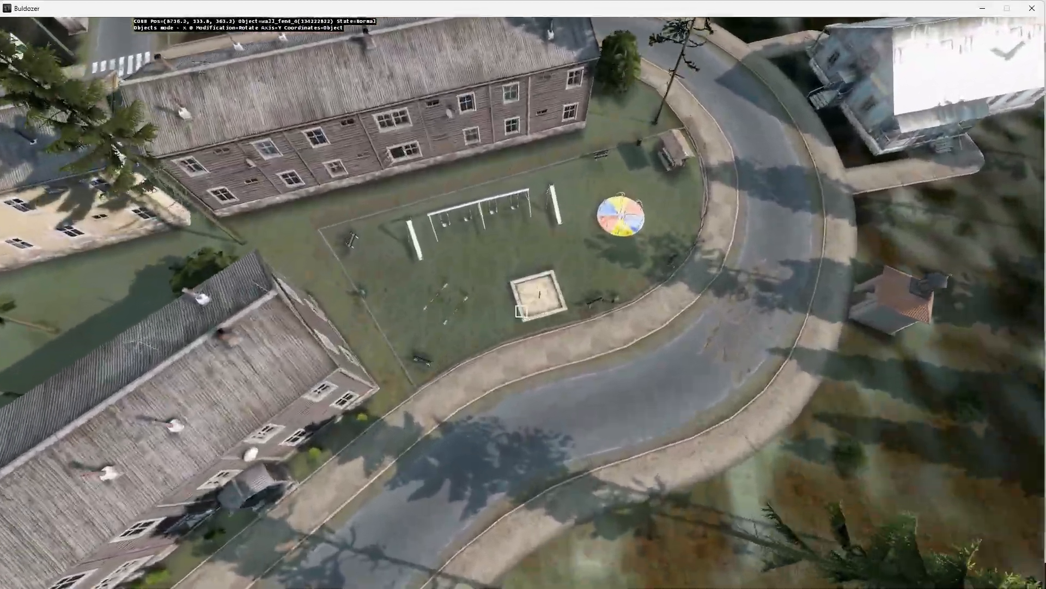
Examine the playground's ground texture up close around the sandpit, swings, slides and perimeter fence
key("w")
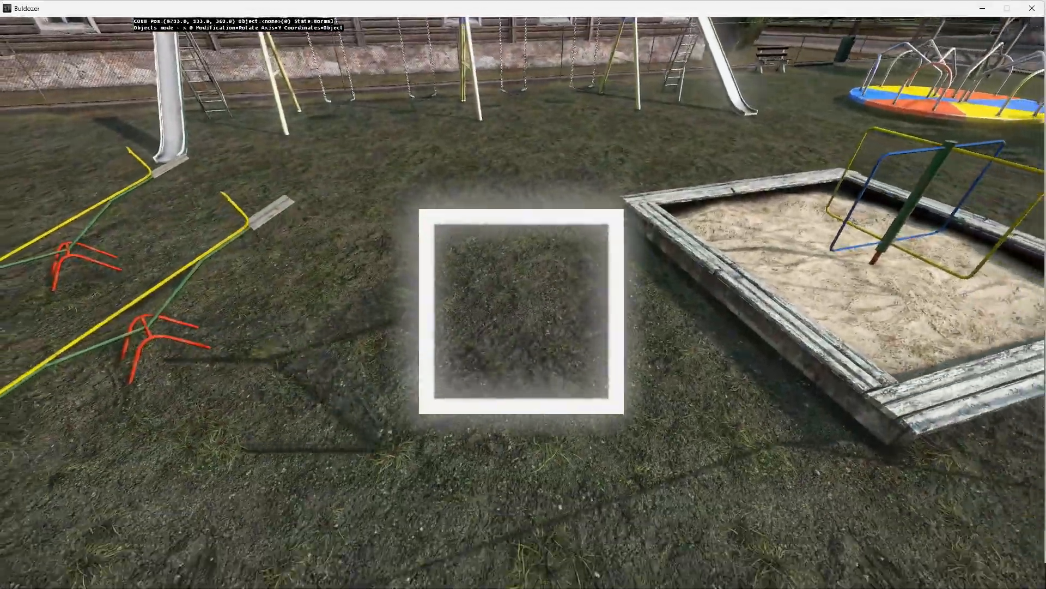
key("a")
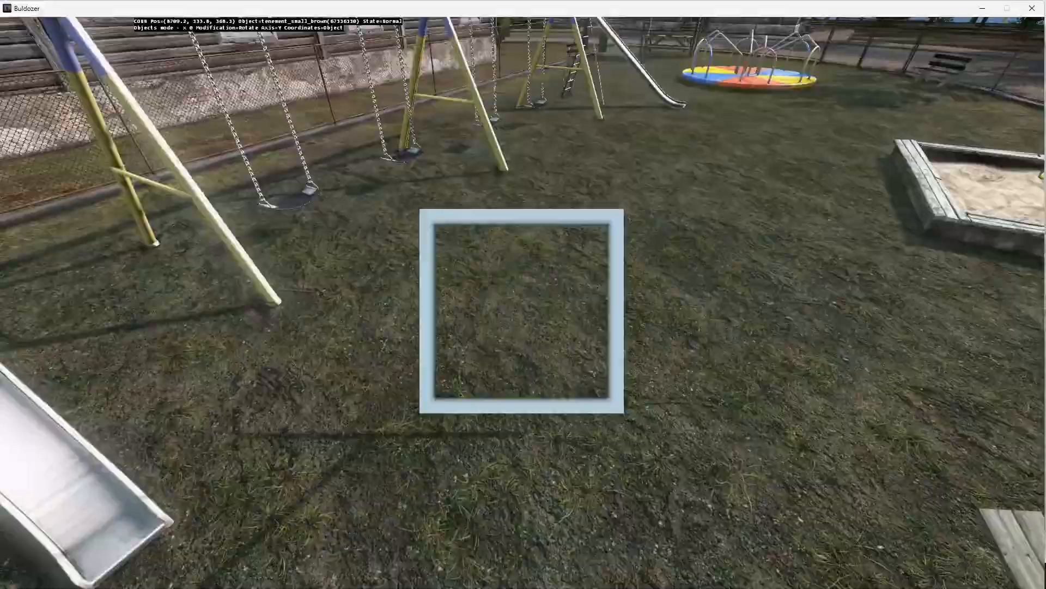
key("s")
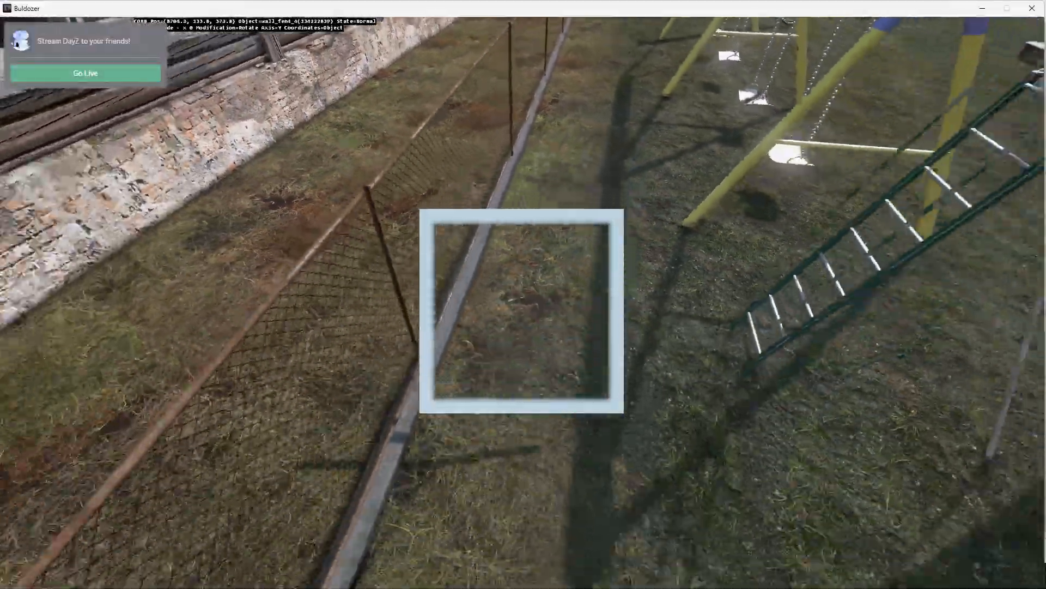
key("a")
key("d")
key("w")
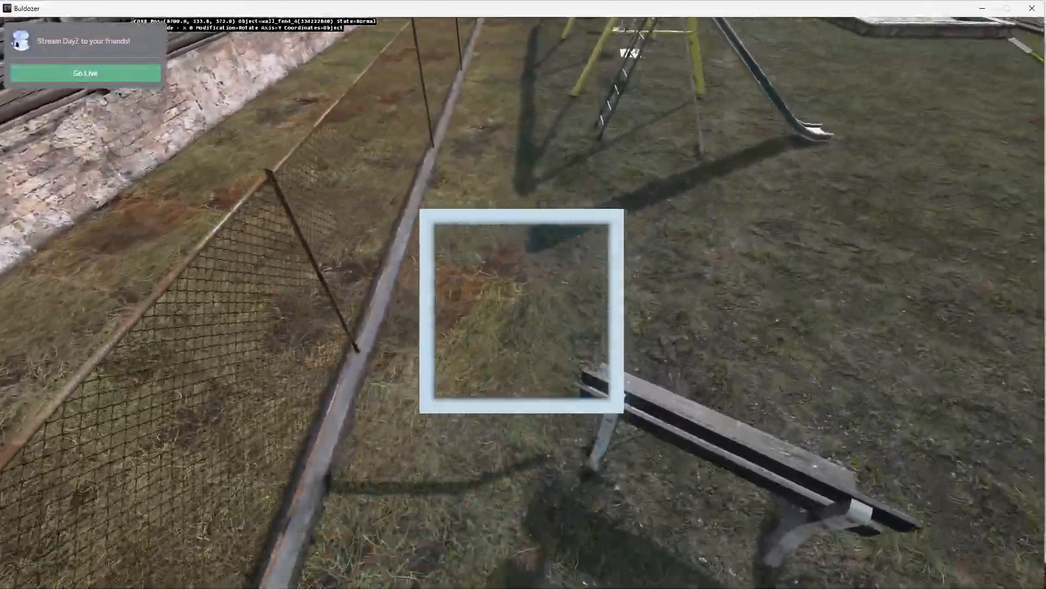
key("d")
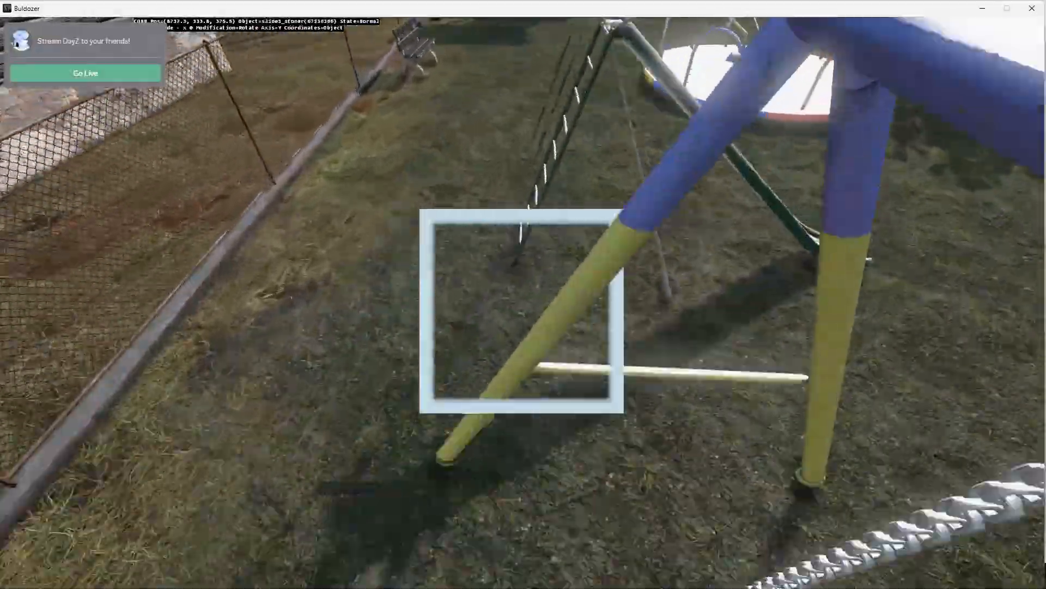
key("w")
Compare the playground's ground colour with the surrounding terrain from a distance
key("w")
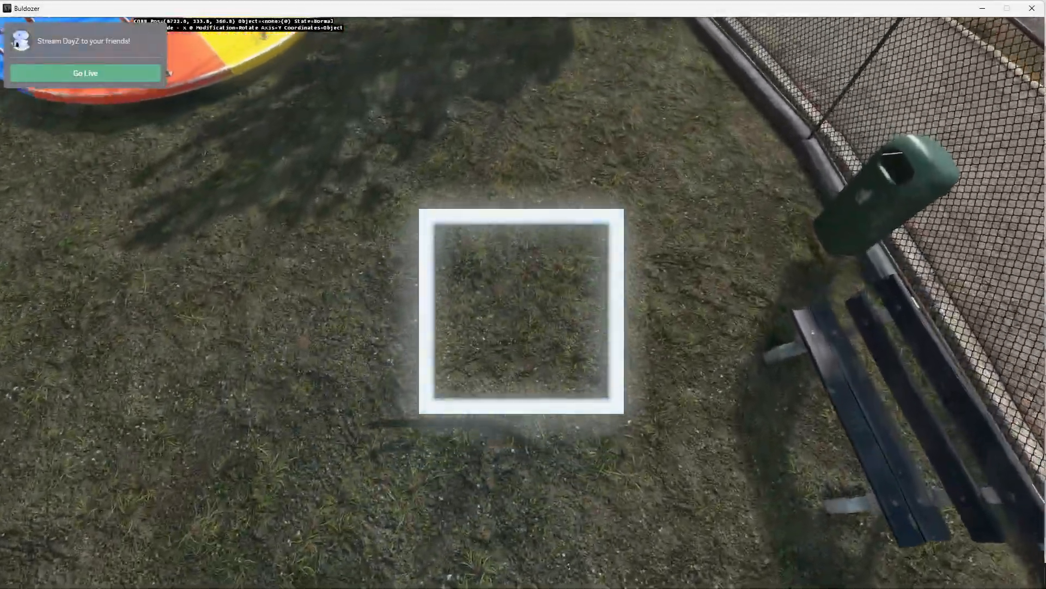
key("s")
key("w")
key("s")
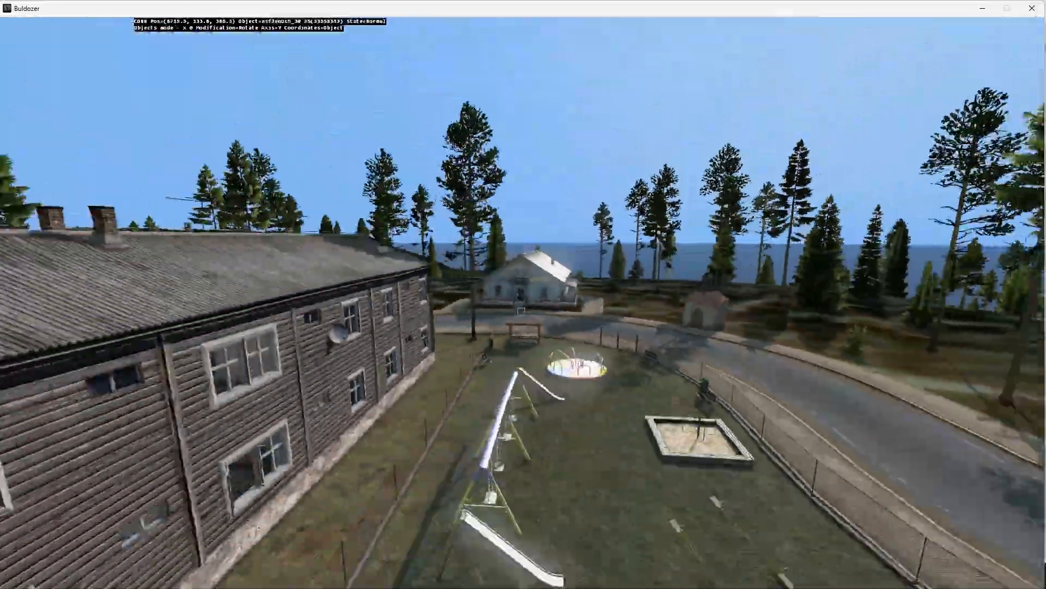
key("s")
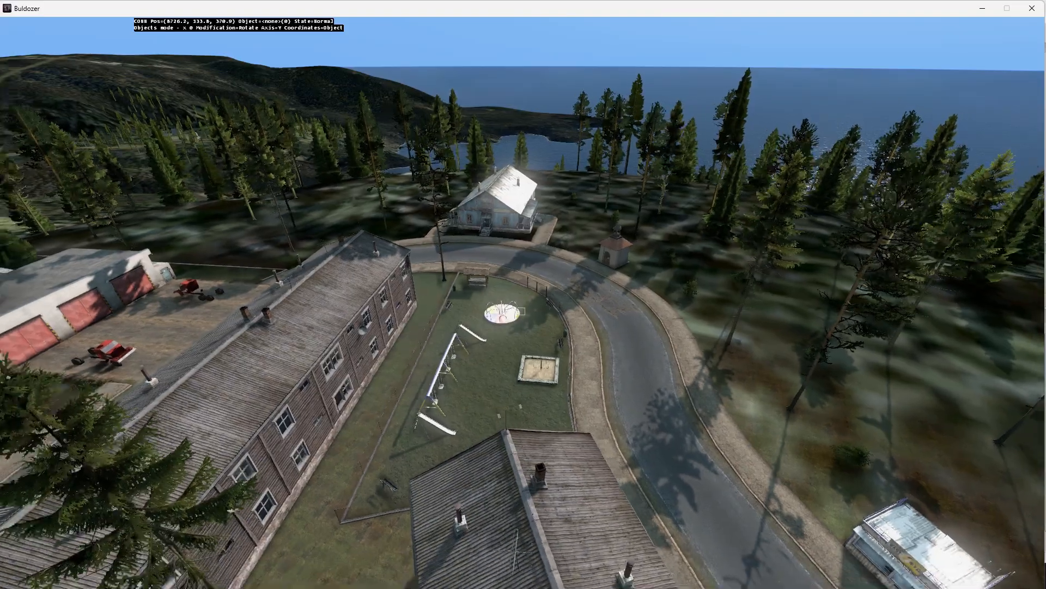
key("d")
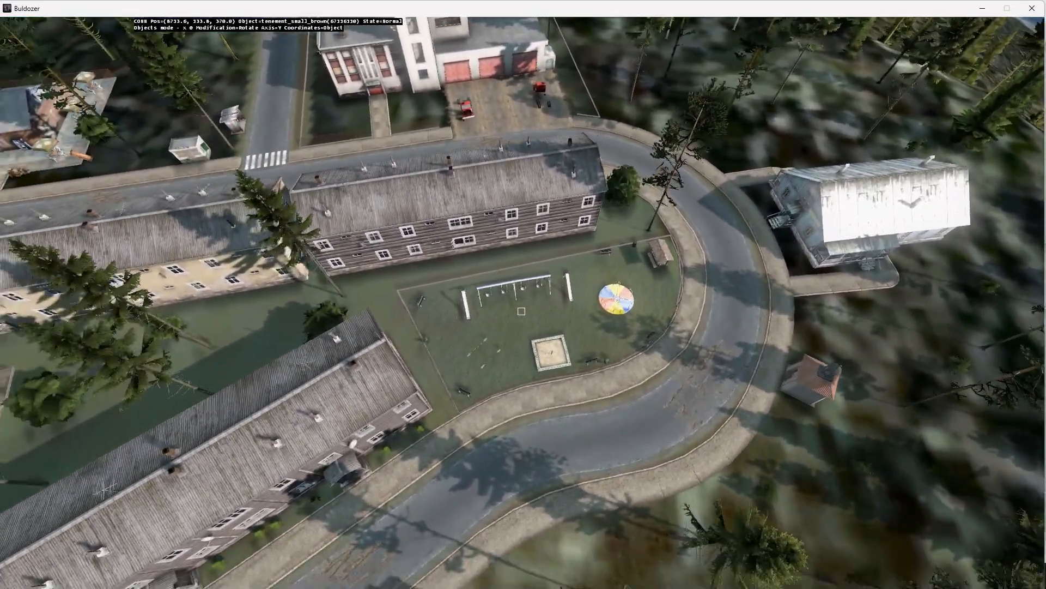
Switch to Satmap.krz in Krita and select the small brown playground patch on the dirt.png layer
key("super")
left_click(703, 577)
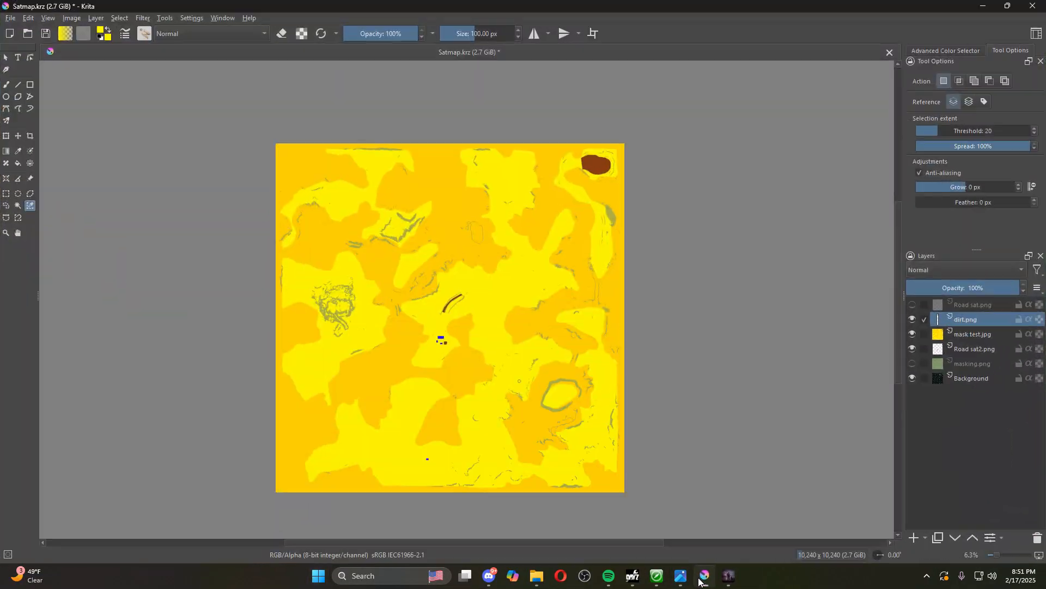
scroll(635, 441, "up", 2)
scroll(571, 479, "up", 3)
scroll(570, 479, "down", 3)
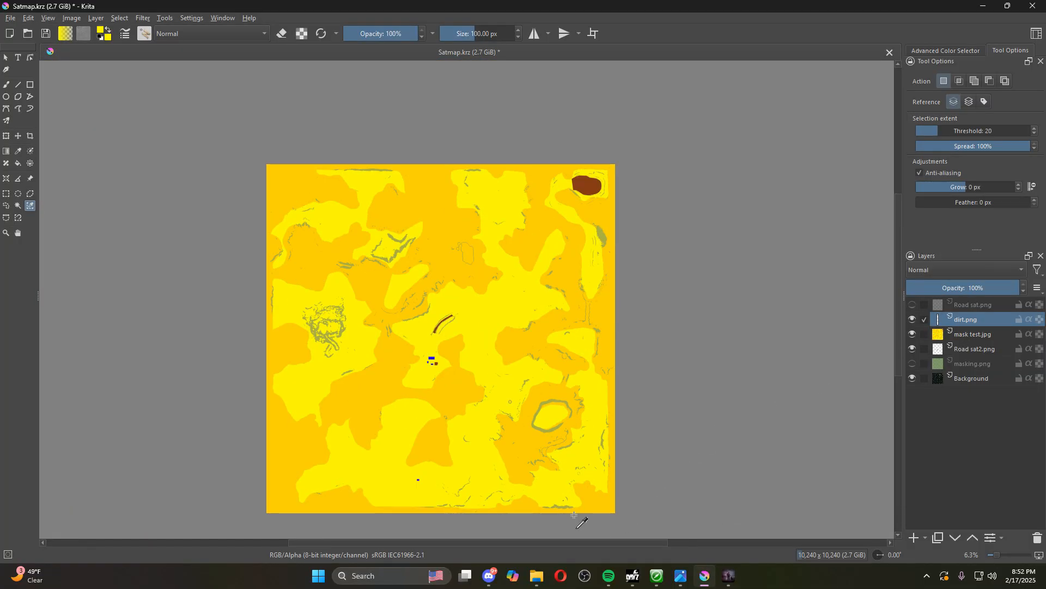
scroll(574, 515, "up", 12)
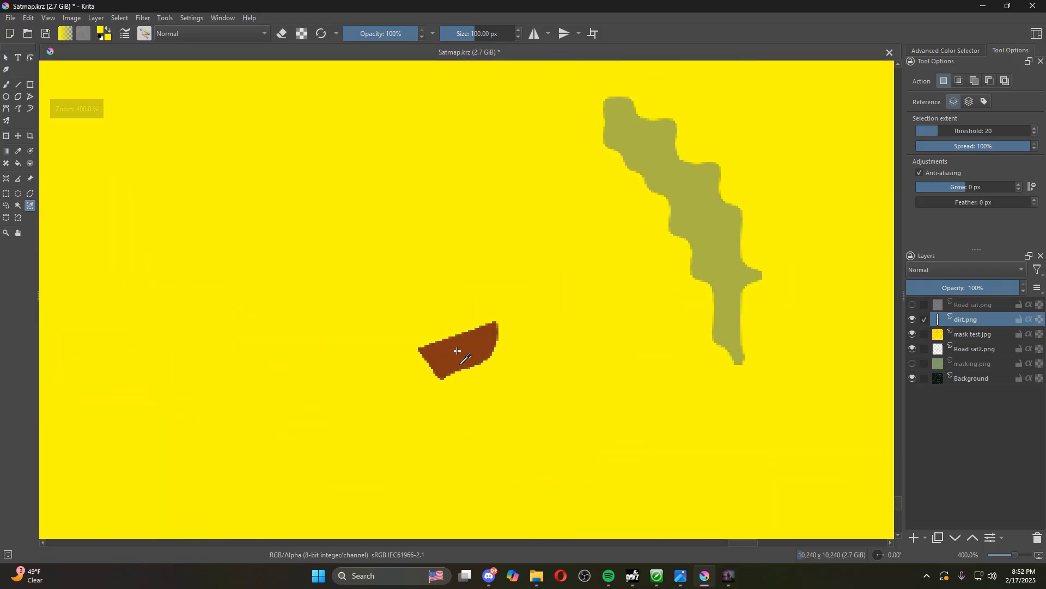
left_click(458, 351)
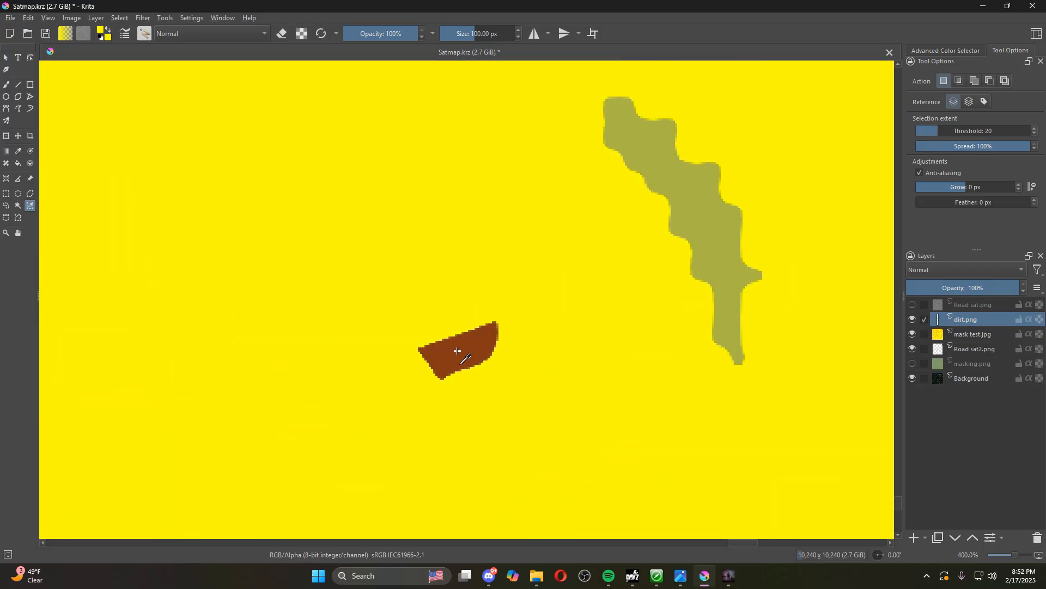
scroll(457, 350, "up", 3)
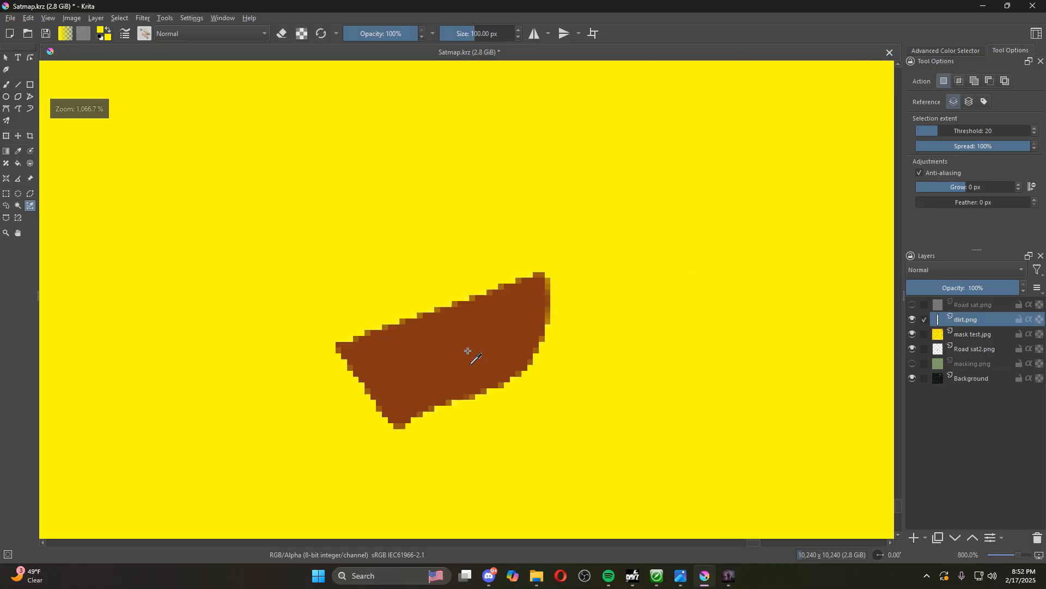
scroll(468, 351, "down", 5)
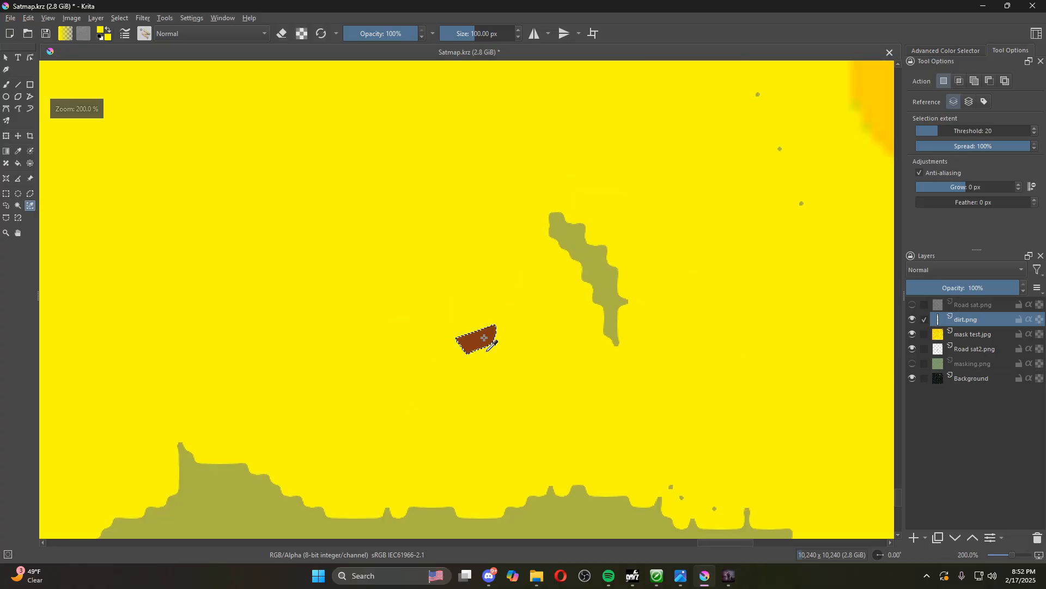
Hide the dirt.png and mask test.jpg layers to reveal the satellite image beneath the playground selection
scroll(485, 338, "down", 5)
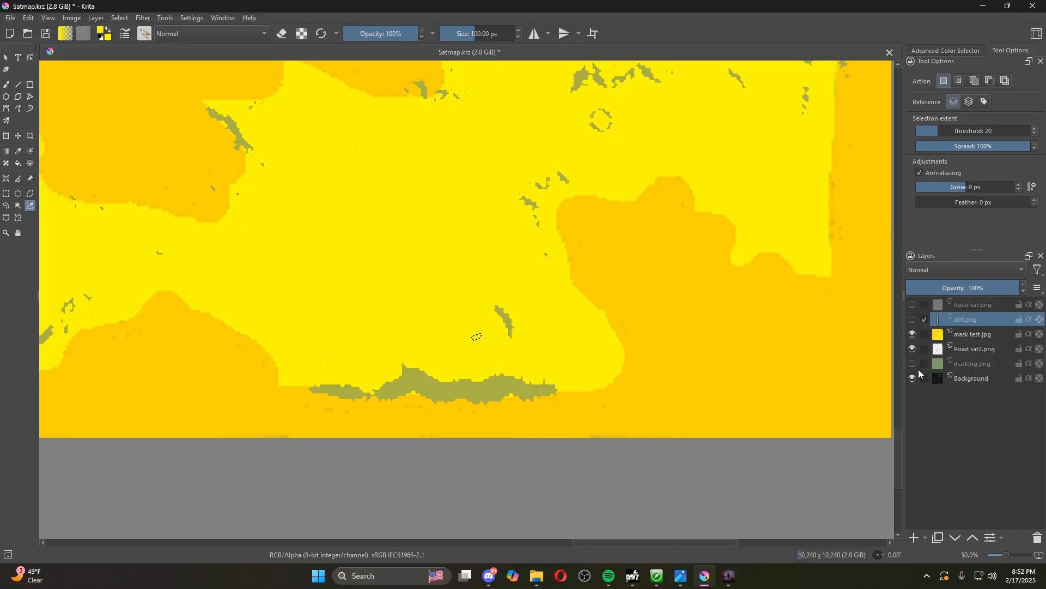
left_click(913, 334)
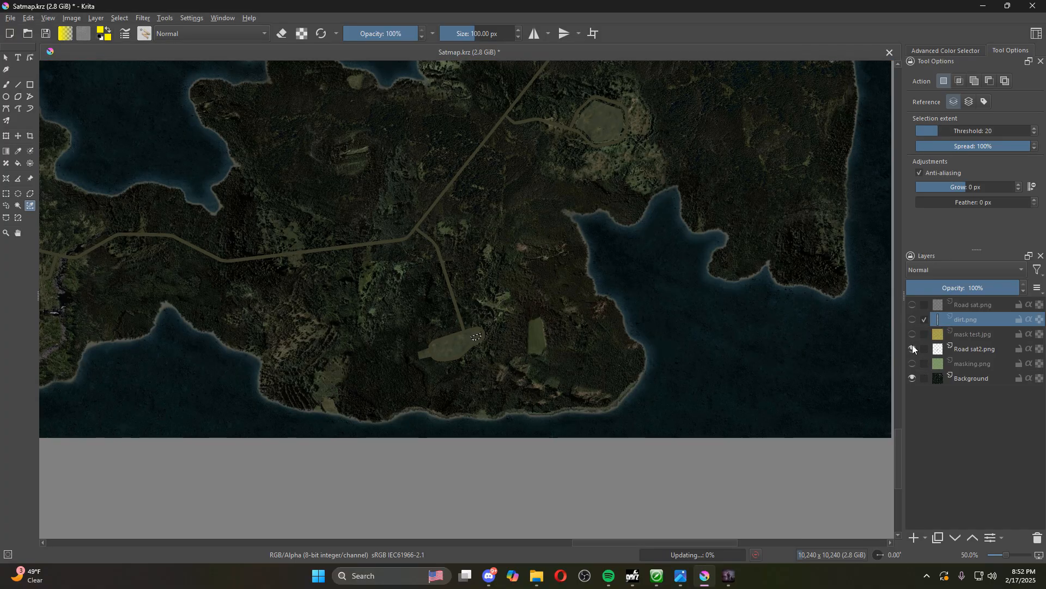
scroll(480, 339, "up", 7)
scroll(460, 288, "up", 3)
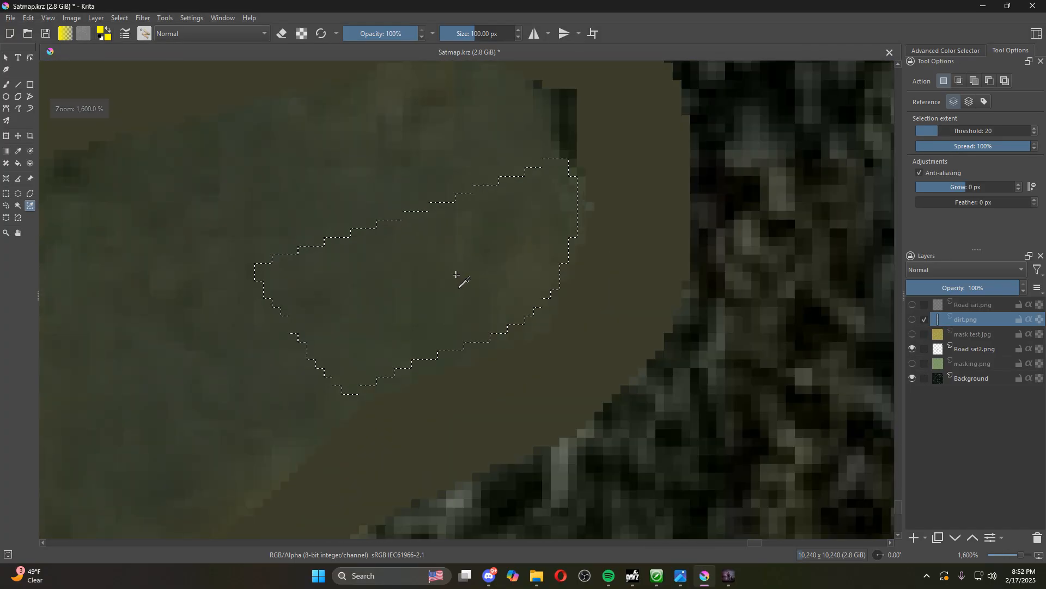
scroll(455, 275, "down", 2)
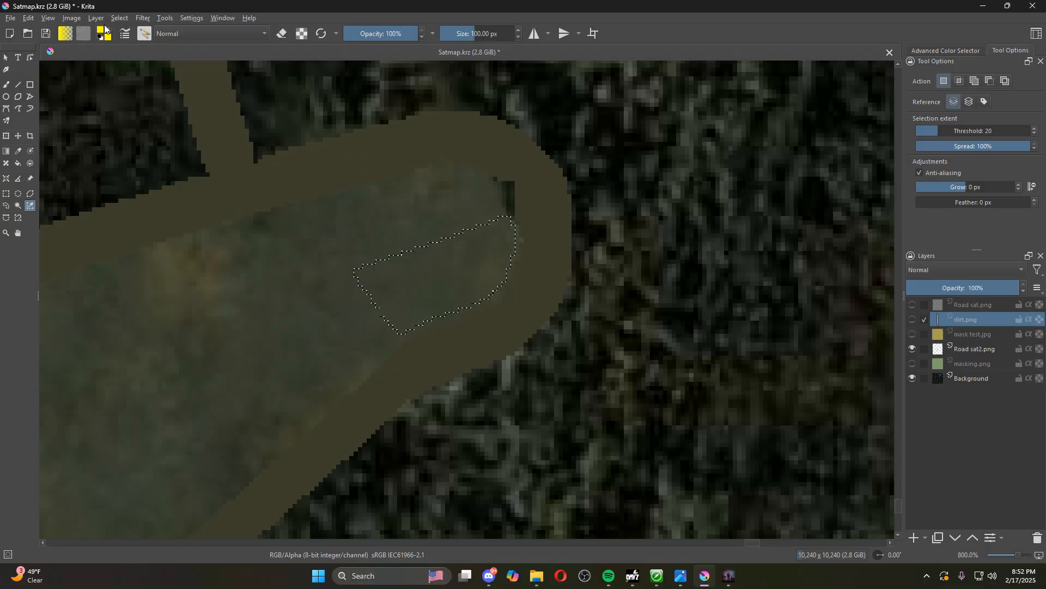
Set the foreground colour to the dark brown #6e330a
left_click(105, 29)
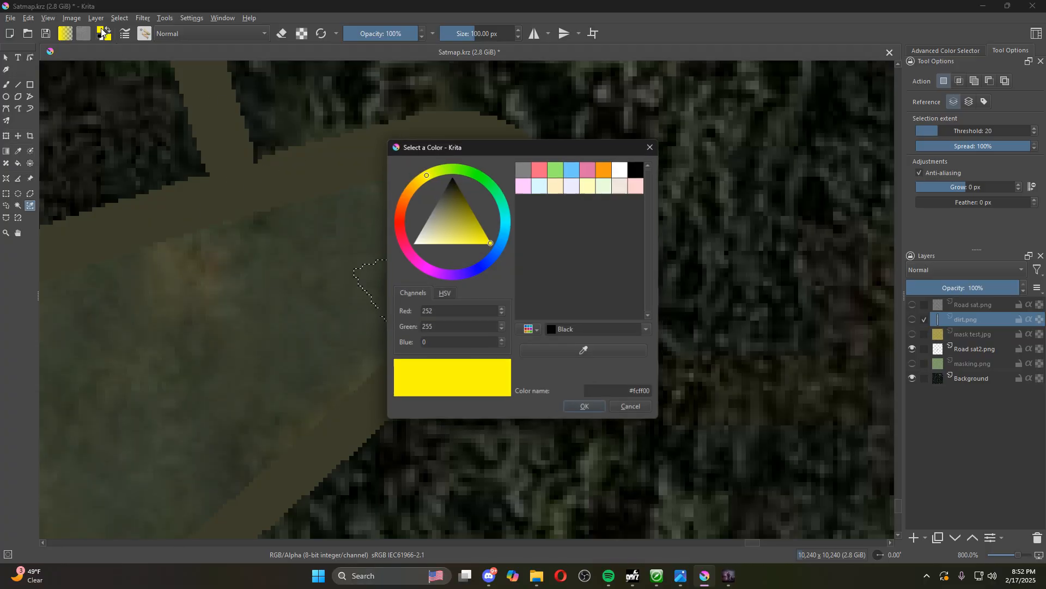
left_click(404, 198)
left_click_drag(466, 211, 465, 204)
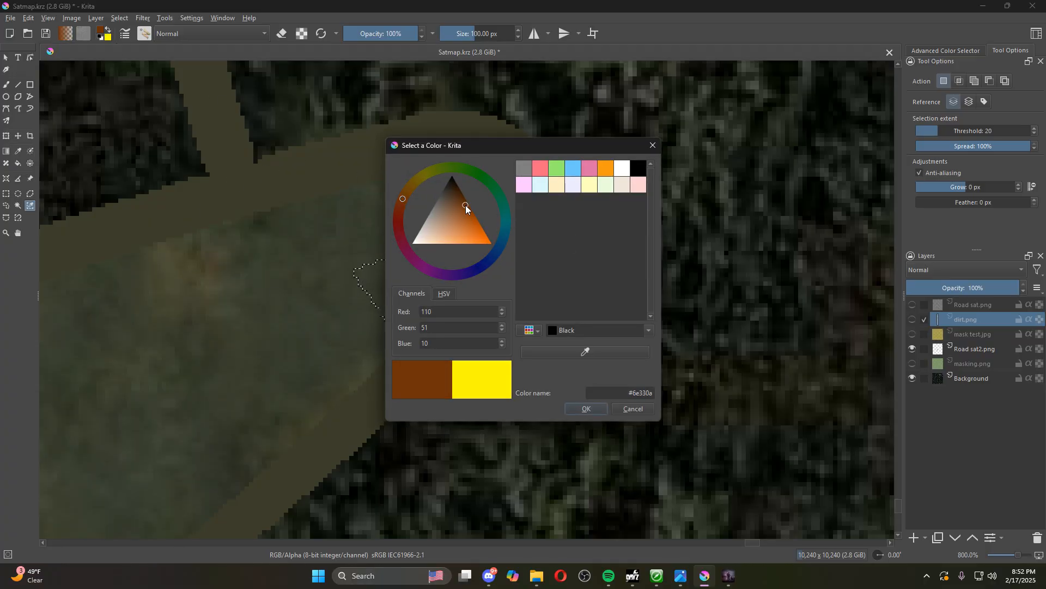
left_click(597, 410)
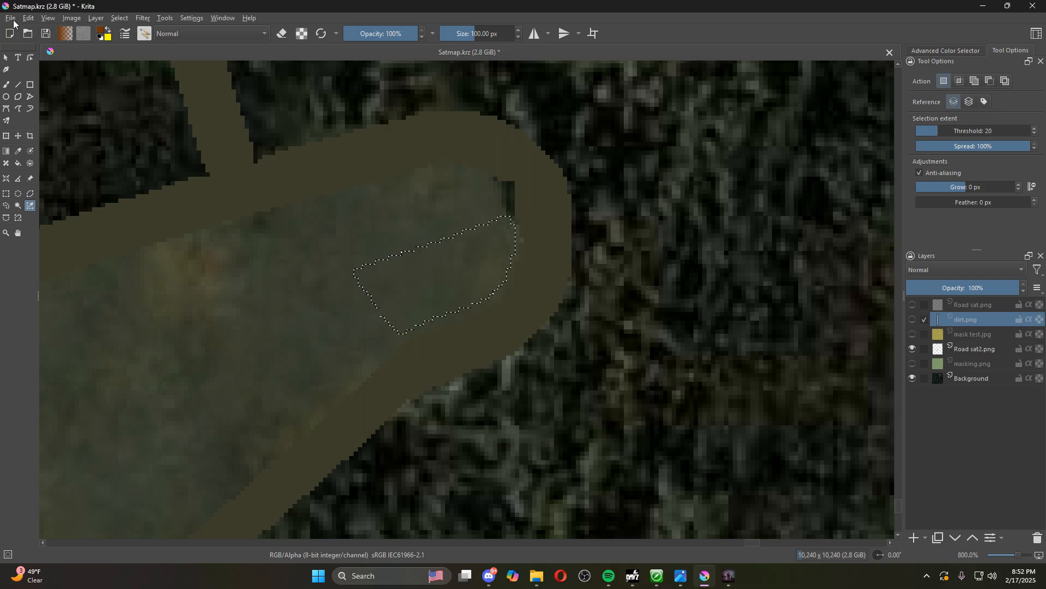
Fill the playground selection on the Background layer with the brown foreground colour
left_click(49, 20)
left_click(57, 230)
left_click(976, 348)
left_click(959, 380)
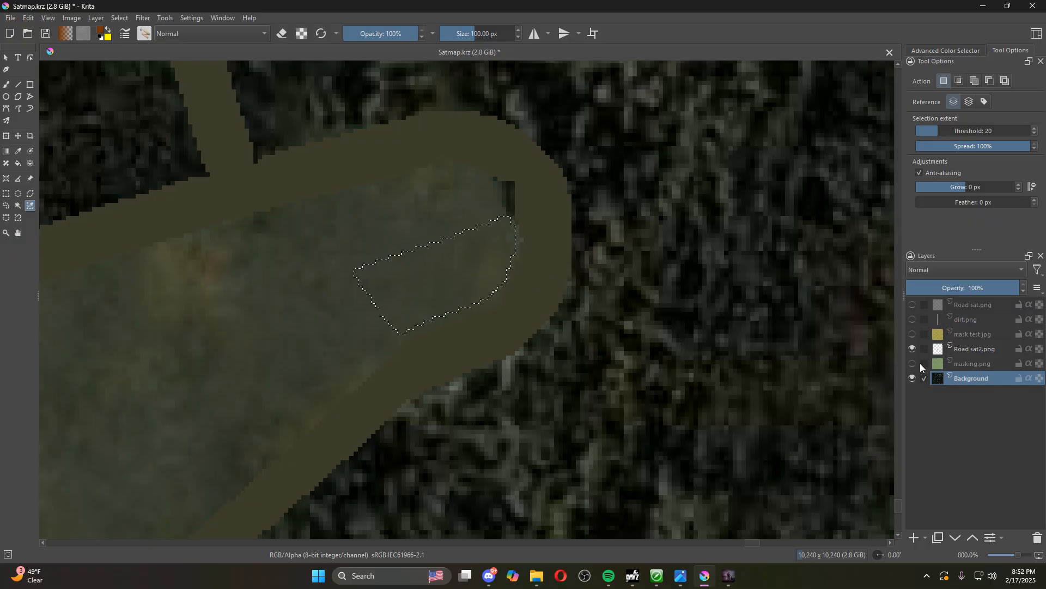
left_click(49, 20)
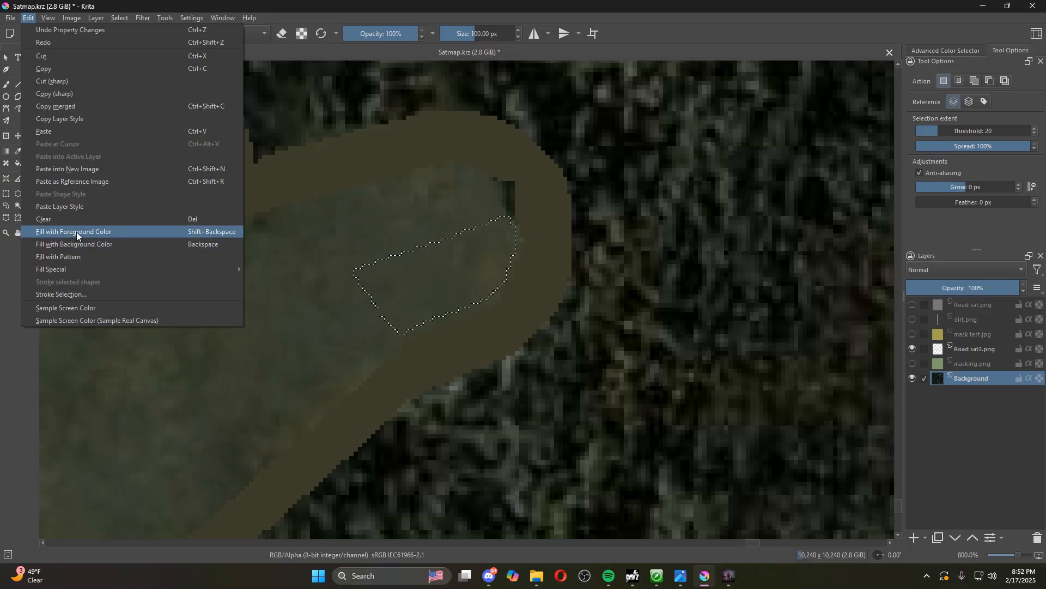
left_click(77, 233)
scroll(498, 200, "down", 1)
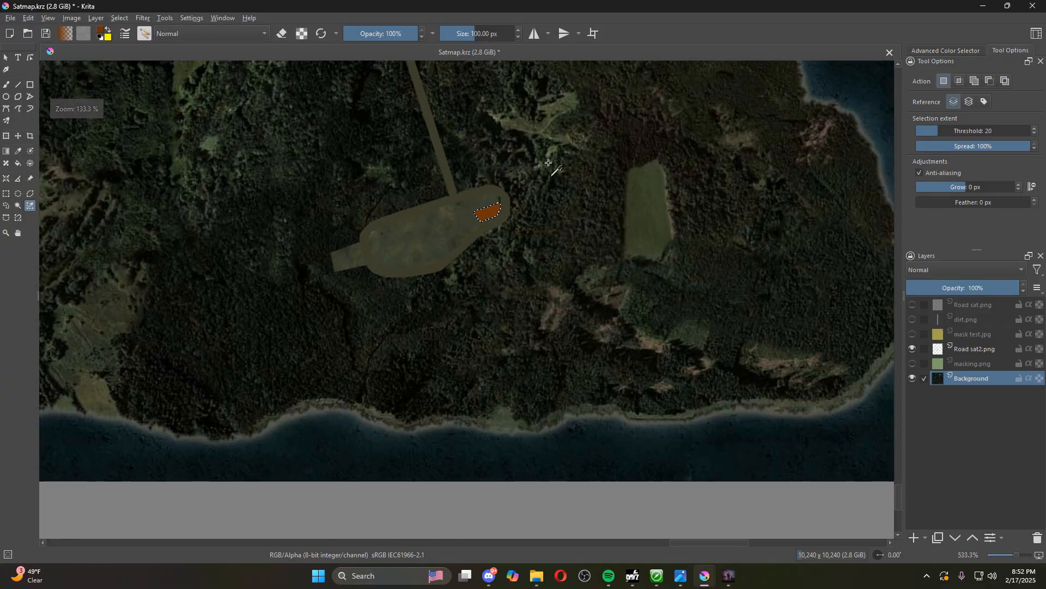
Undo the brown fill of the playground patch on the Background layer and clear the selection
scroll(506, 202, "down", 5)
scroll(568, 145, "up", 9)
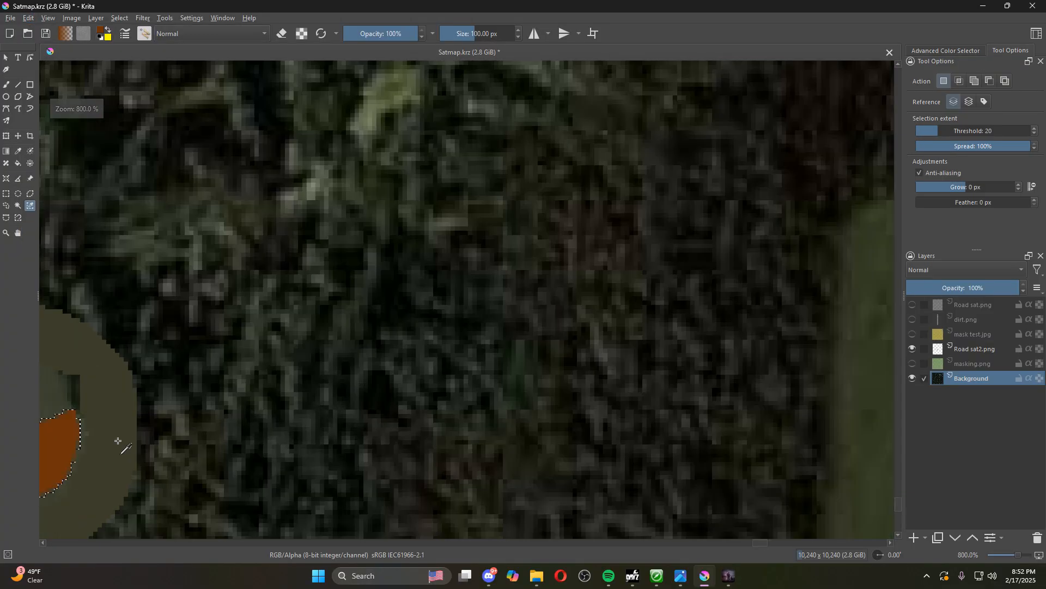
scroll(155, 381, "up", 4)
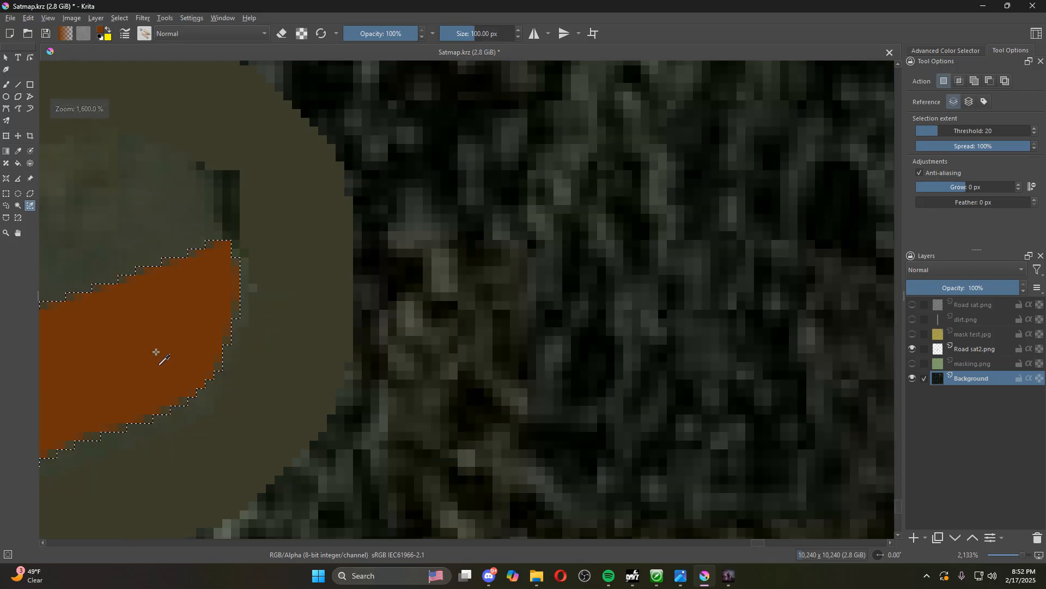
left_click_drag(755, 543, 746, 543)
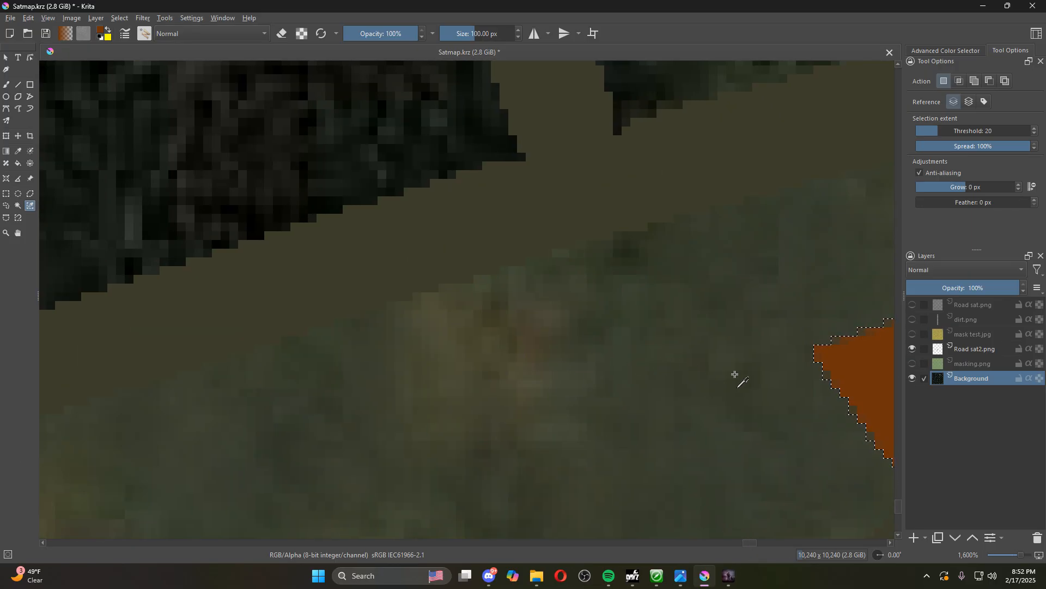
scroll(736, 379, "down", 4)
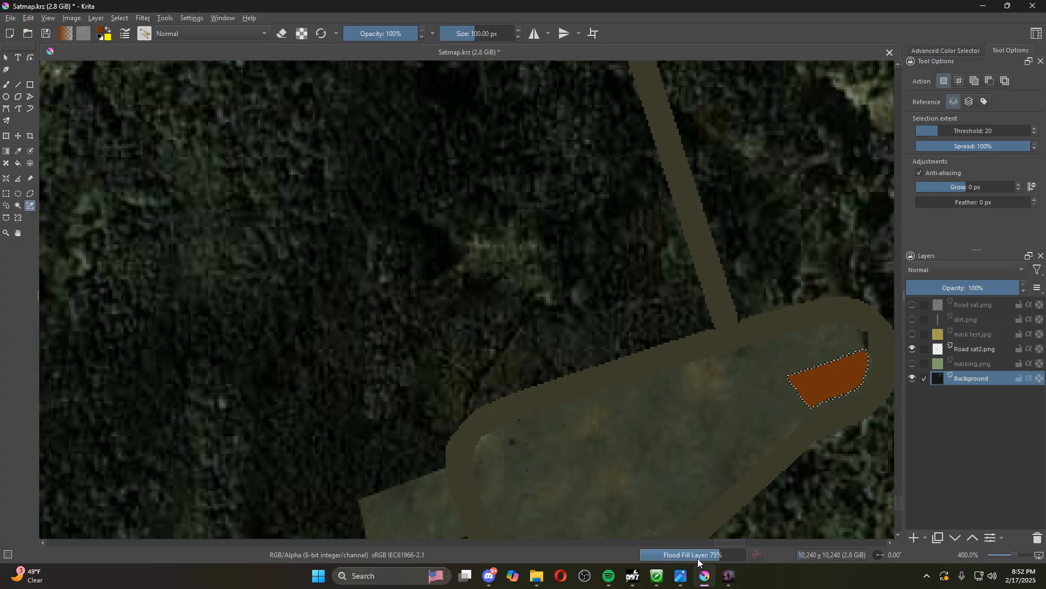
left_click_drag(728, 542, 737, 541)
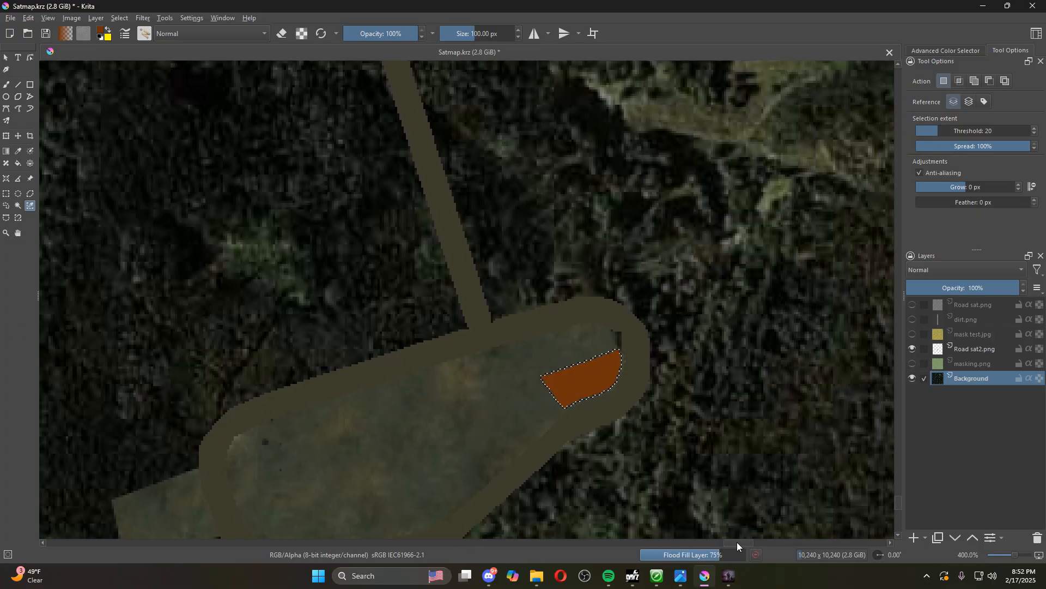
left_click(128, 19)
left_click(129, 43)
scroll(609, 293, "down", 2)
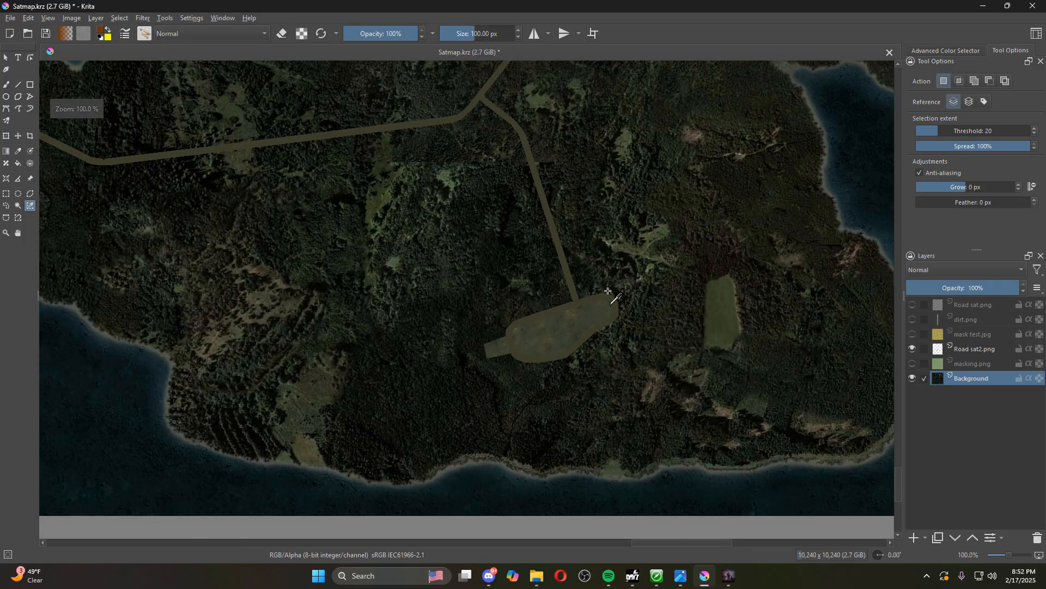
scroll(609, 287, "up", 2)
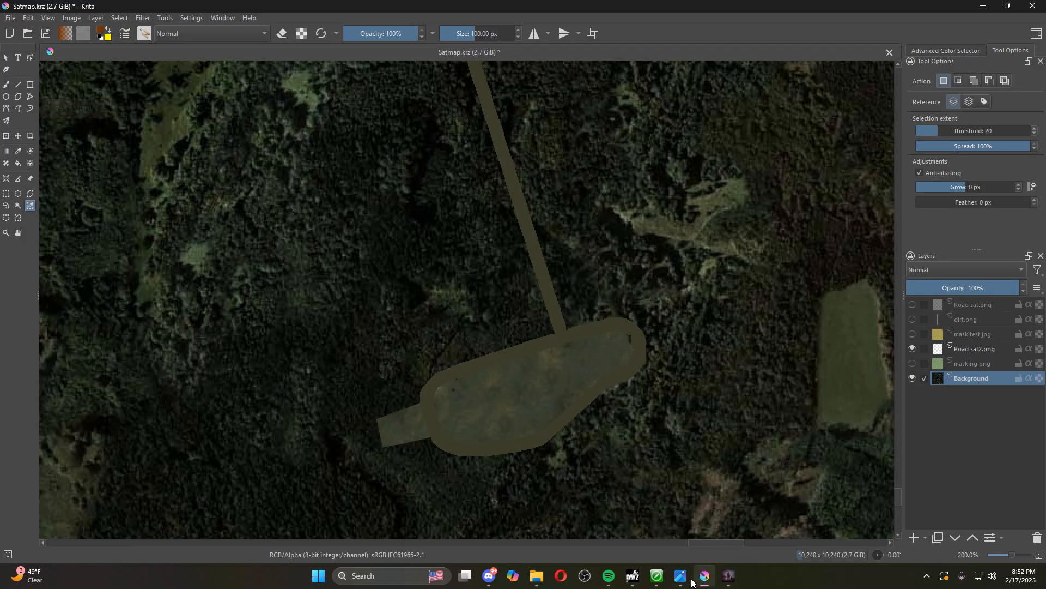
Switch to Terrain Builder and set the surface of the Dirt shape layer to None
left_click(657, 576)
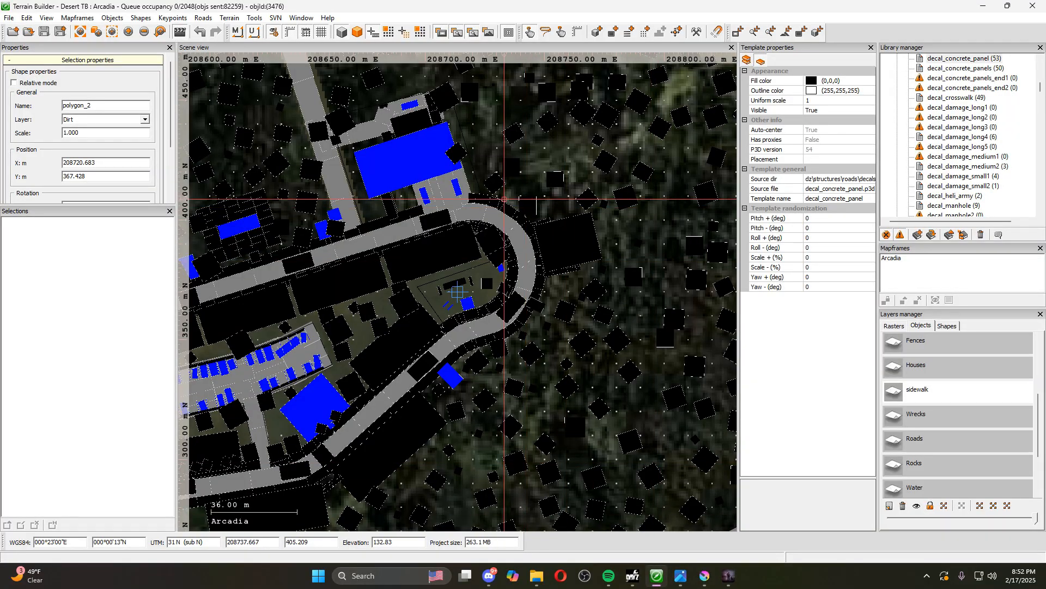
left_click(904, 326)
left_click(948, 326)
right_click(925, 349)
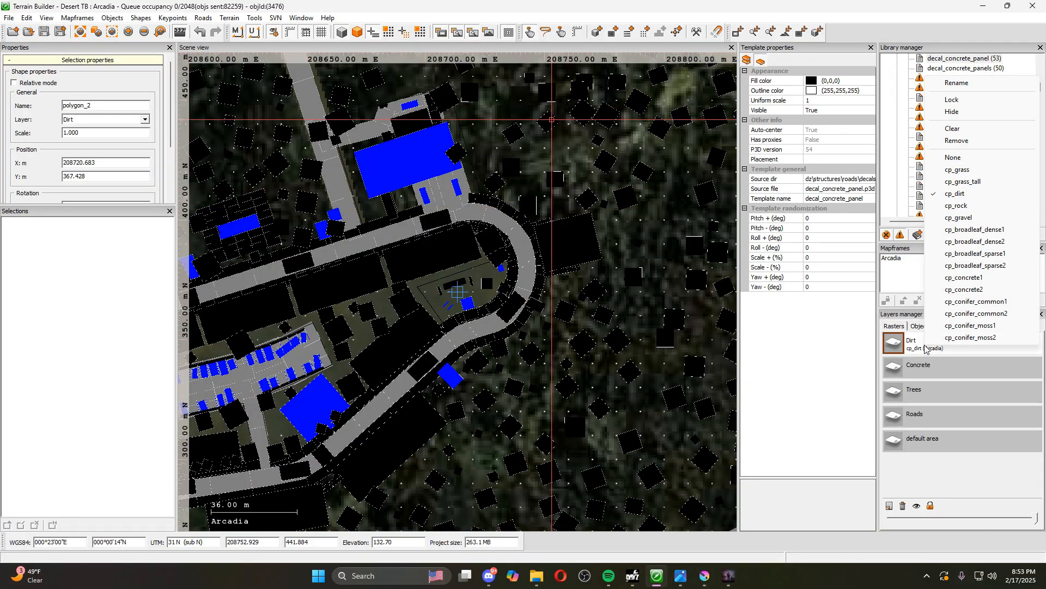
left_click(951, 157)
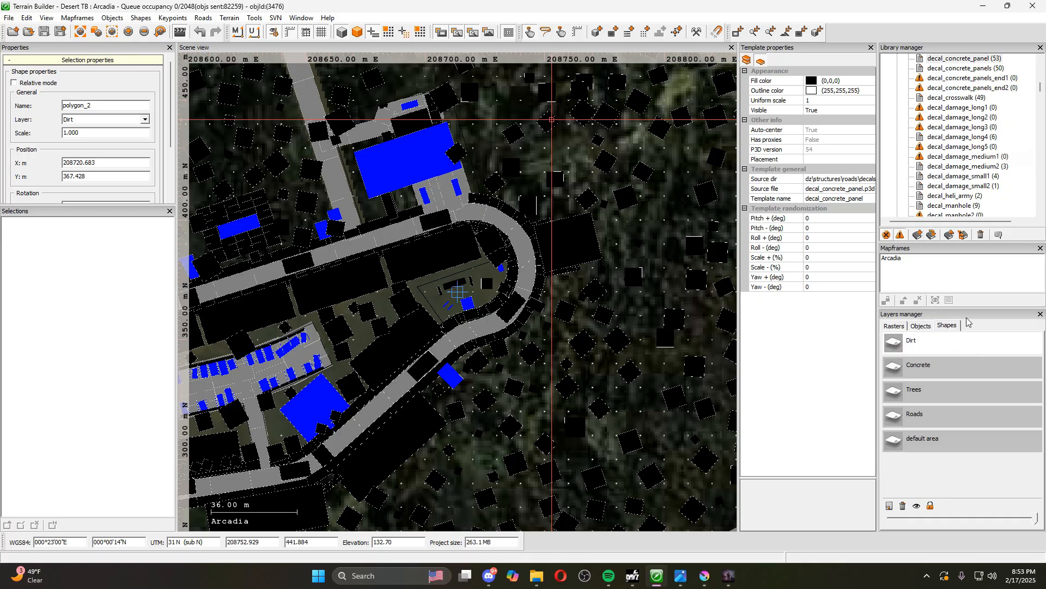
Try cp_rock, cp_concrete1 and cp_grass in turn as the surface of the Roads shape layer
right_click(933, 419)
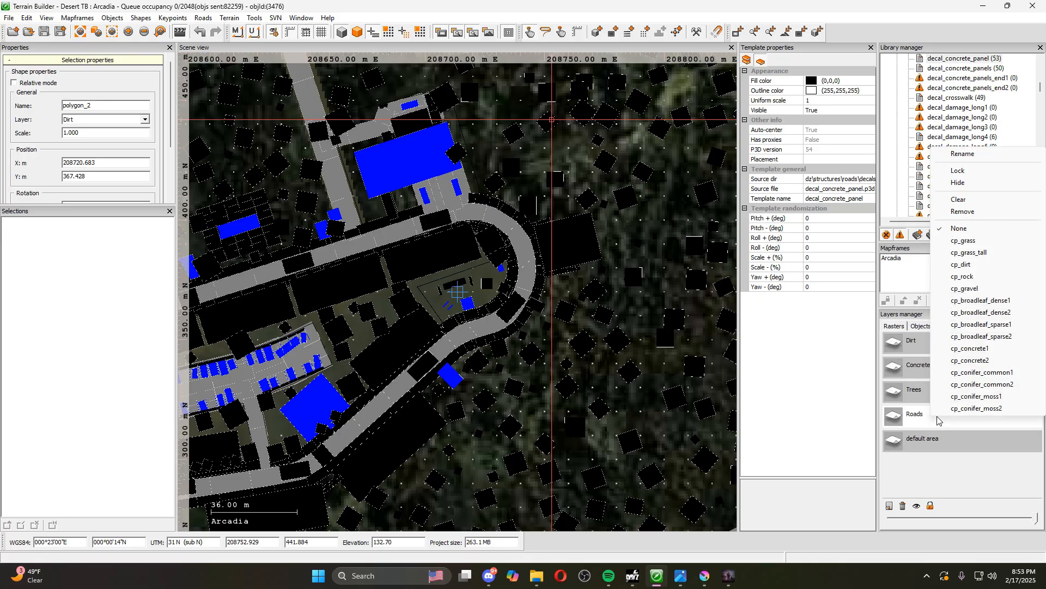
left_click(977, 279)
right_click(907, 416)
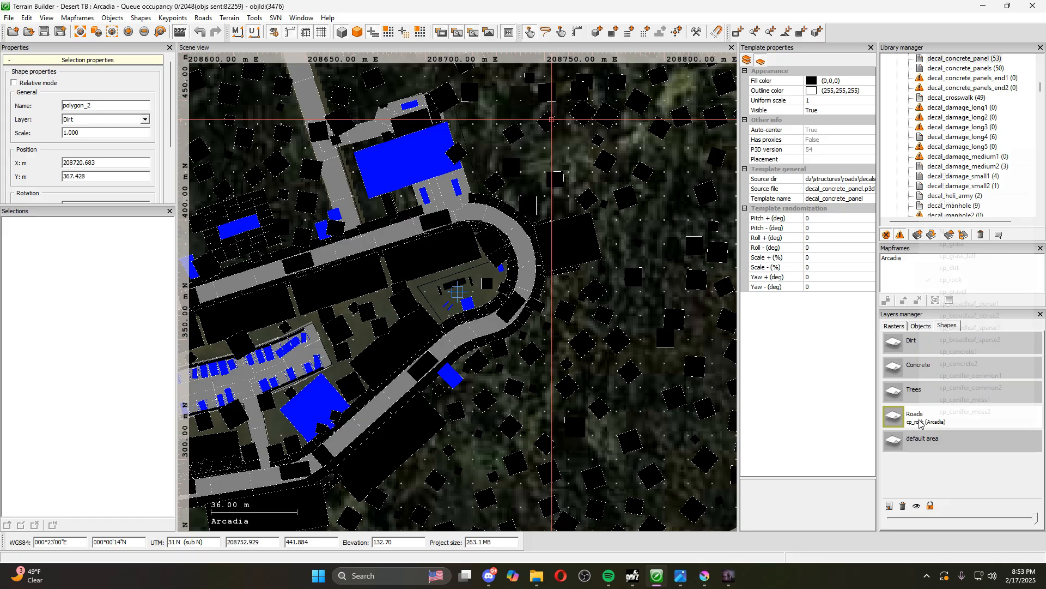
left_click(960, 352)
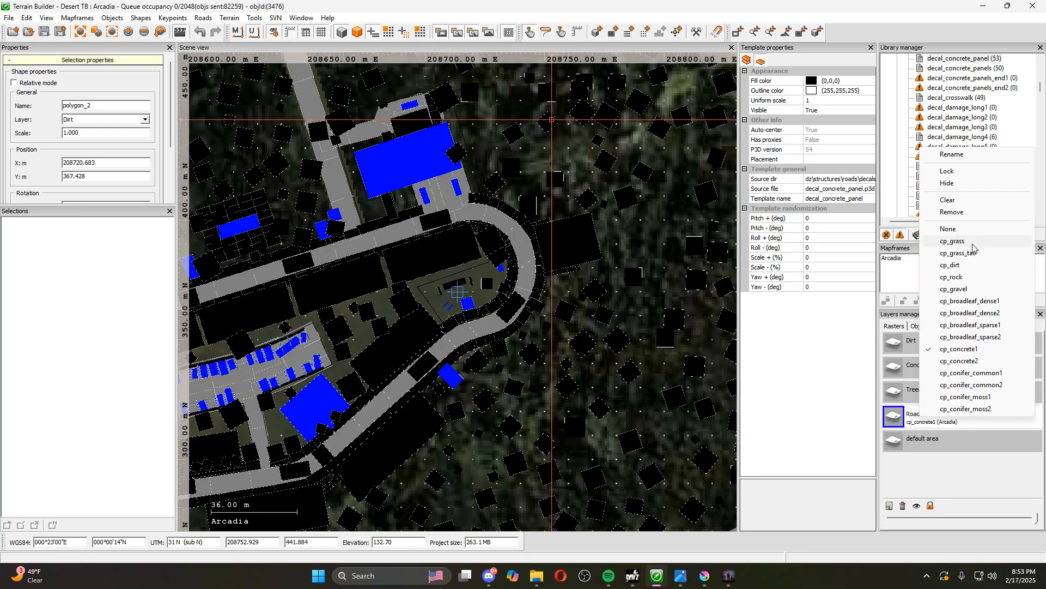
left_click(971, 241)
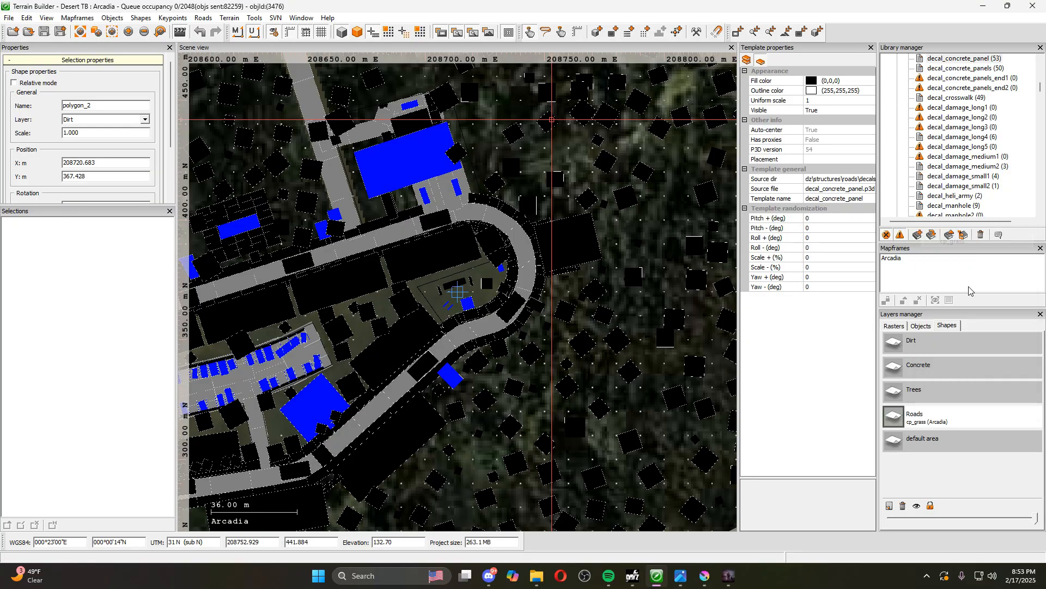
Assign the cp_broadleaf_dense2 surface to the Roads shape layer and display the shapes in the scene
right_click(926, 415)
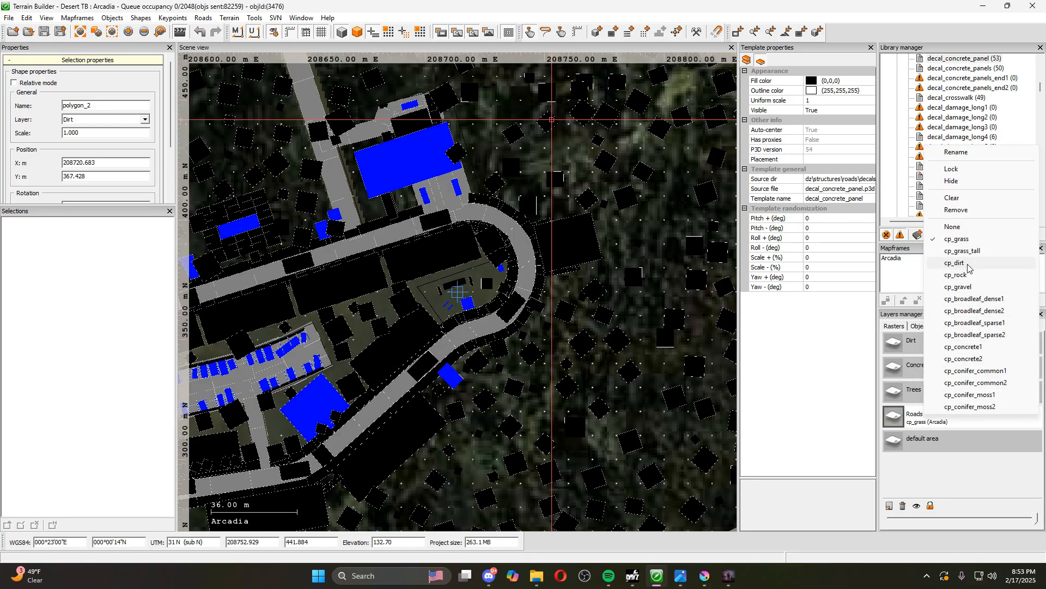
left_click(974, 311)
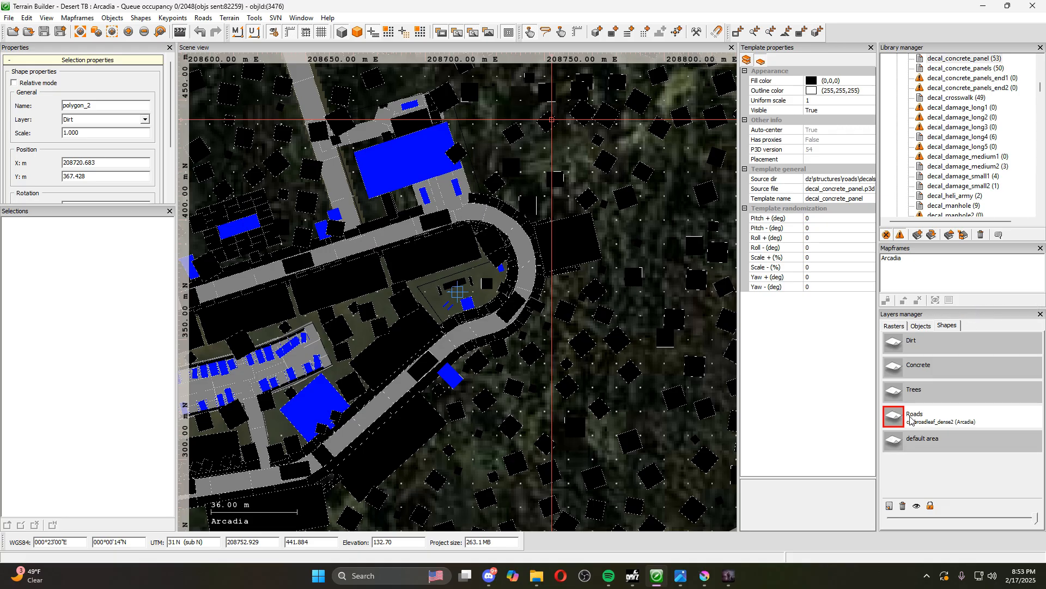
left_click(389, 32)
scroll(586, 260, "down", 4)
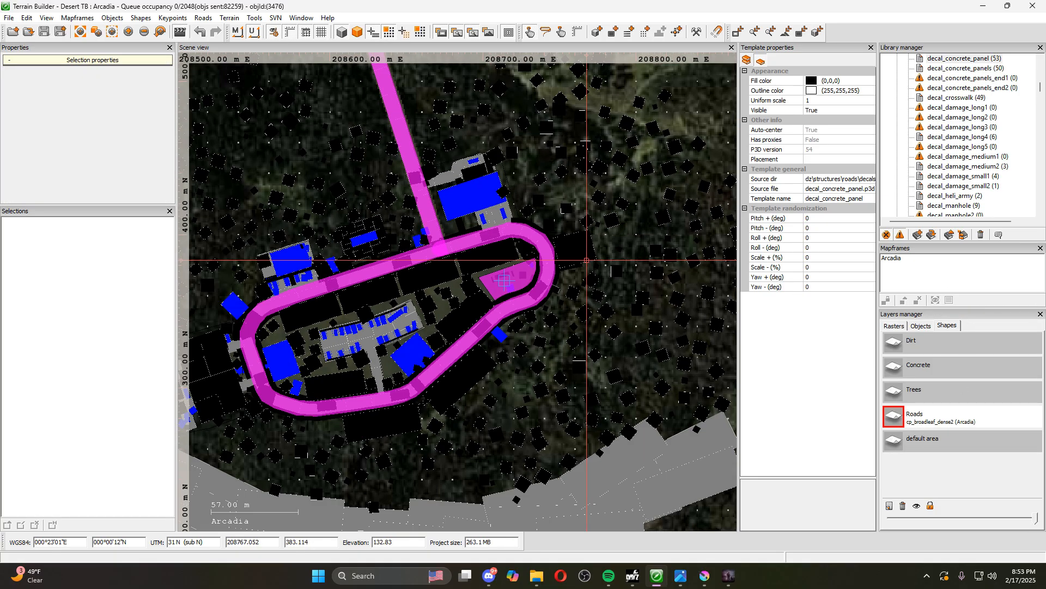
Export the shapes to imagery as a PNG named roads on the desktop, cropped to the active mapframe, with a cyan background
left_click(9, 17)
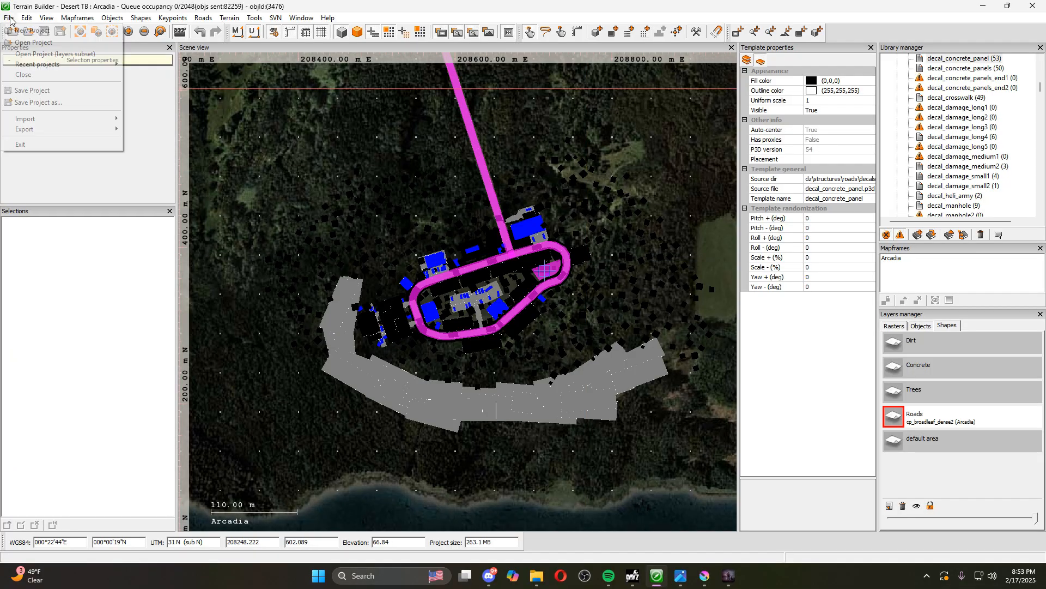
mouse_move(65, 129)
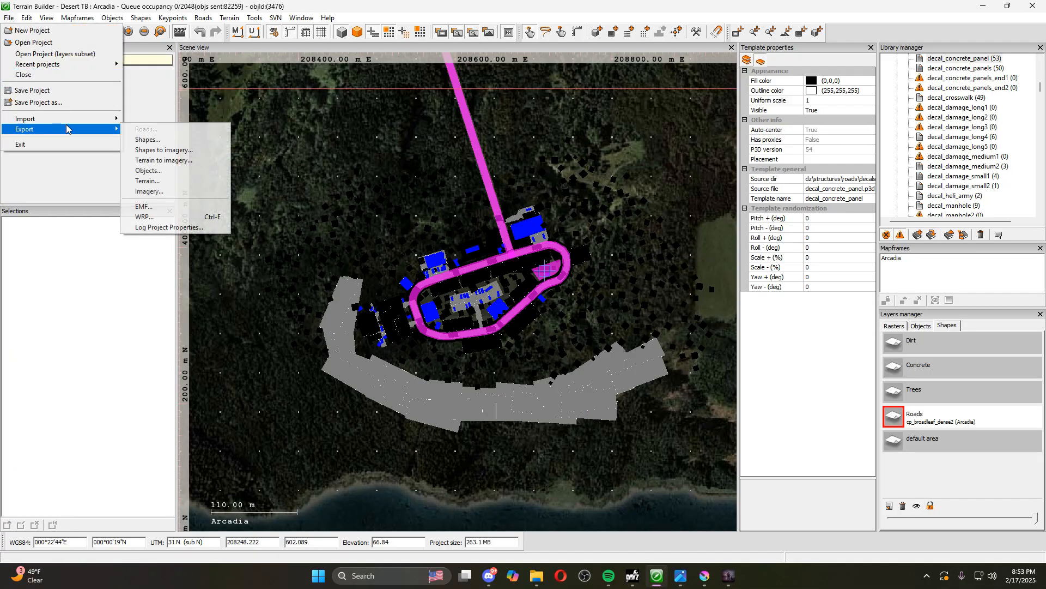
left_click(182, 152)
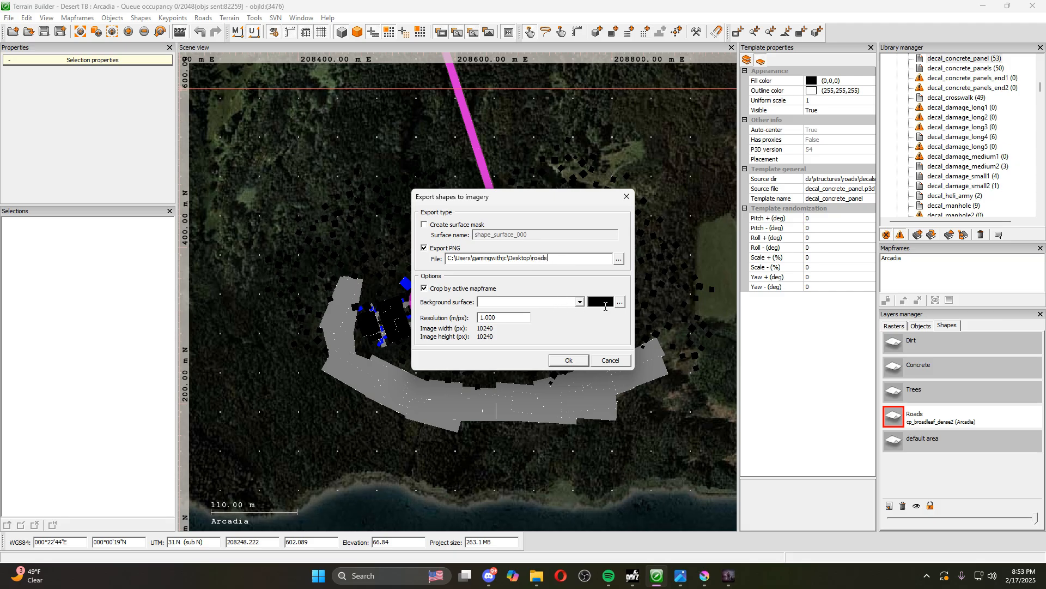
left_click(622, 303)
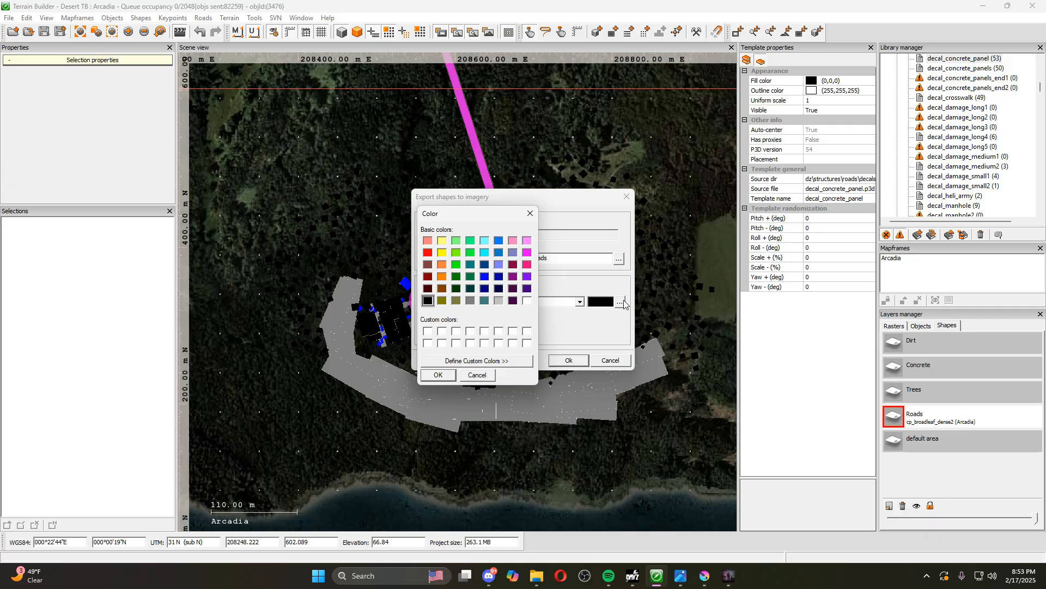
left_click(484, 254)
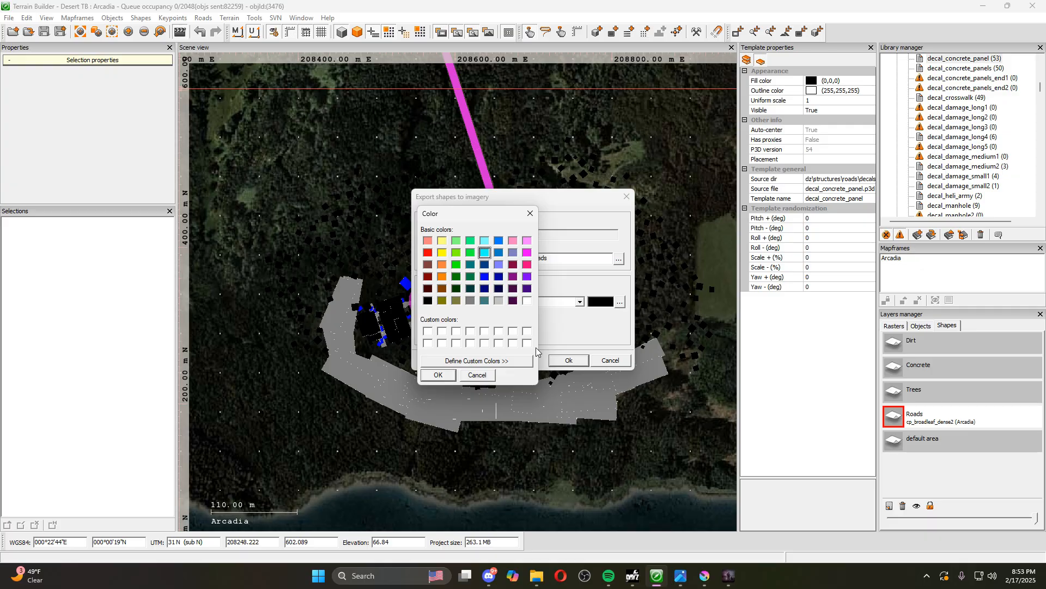
left_click(440, 376)
left_click(569, 361)
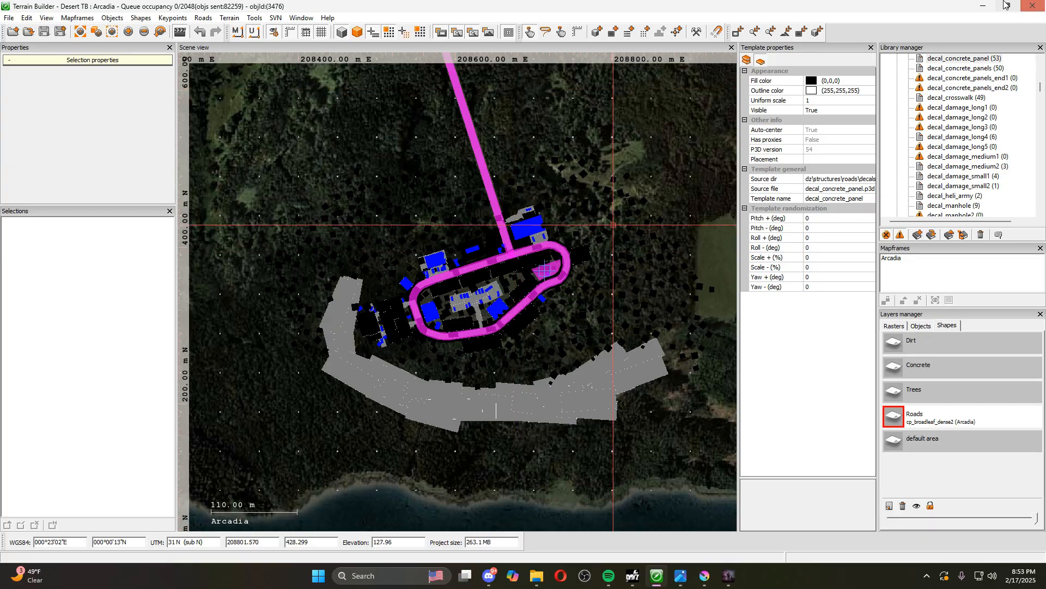
Inspect the exported roads.png from the desktop in the image viewer and close it
left_click(984, 6)
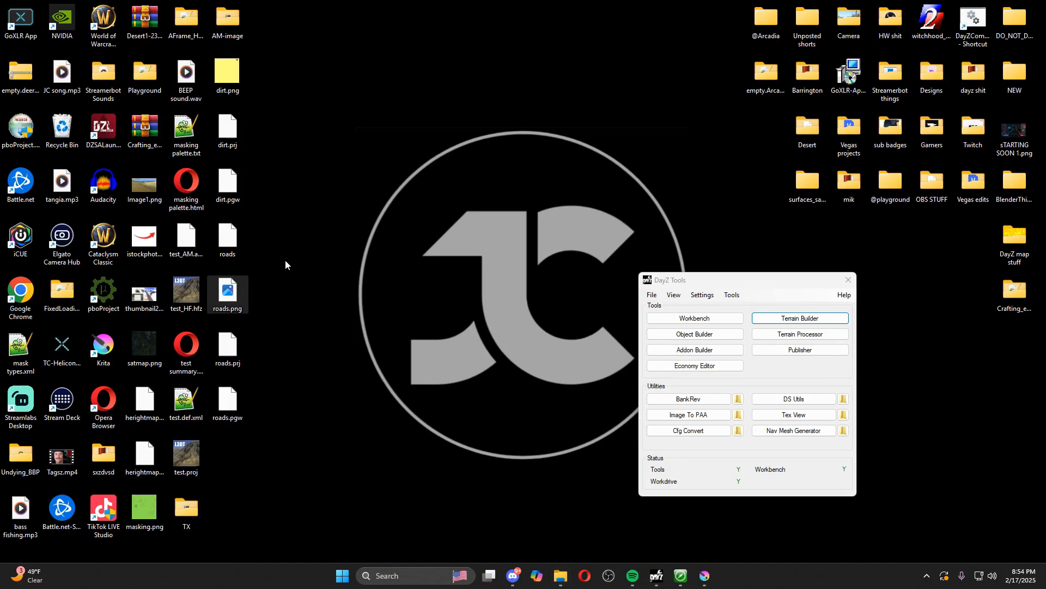
double_click(232, 294)
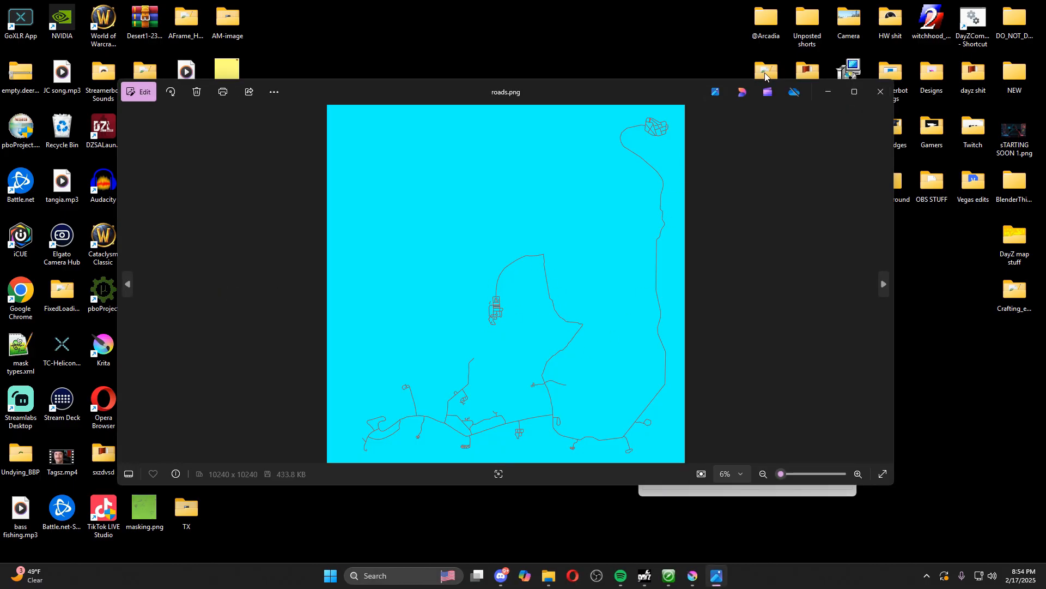
left_click(881, 92)
Switch to Krita and insert the desktop file roads.png into Satmap.krz as a new layer above Background
left_click(706, 581)
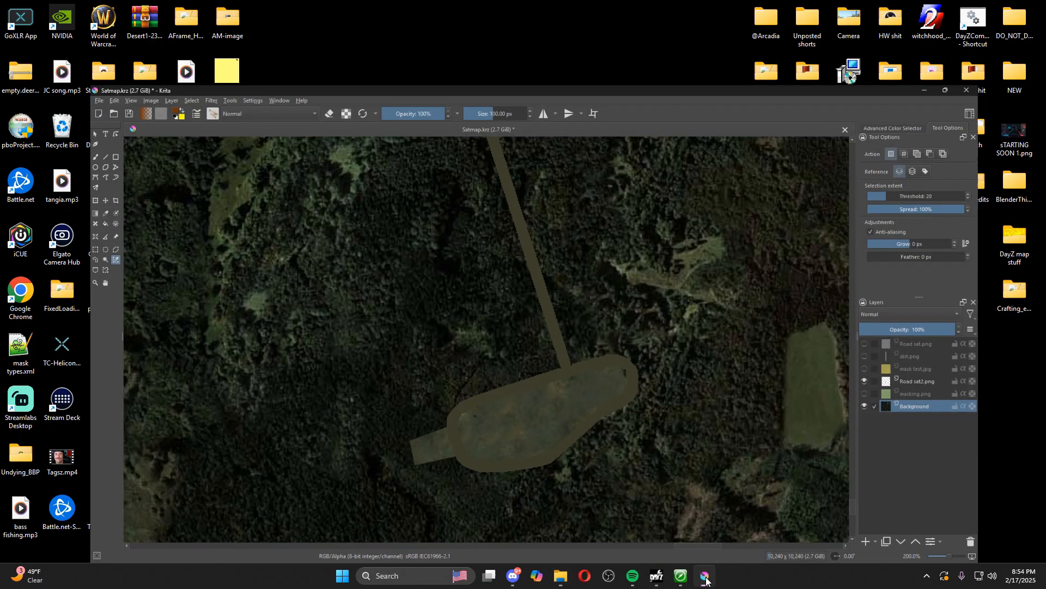
left_click(1009, 8)
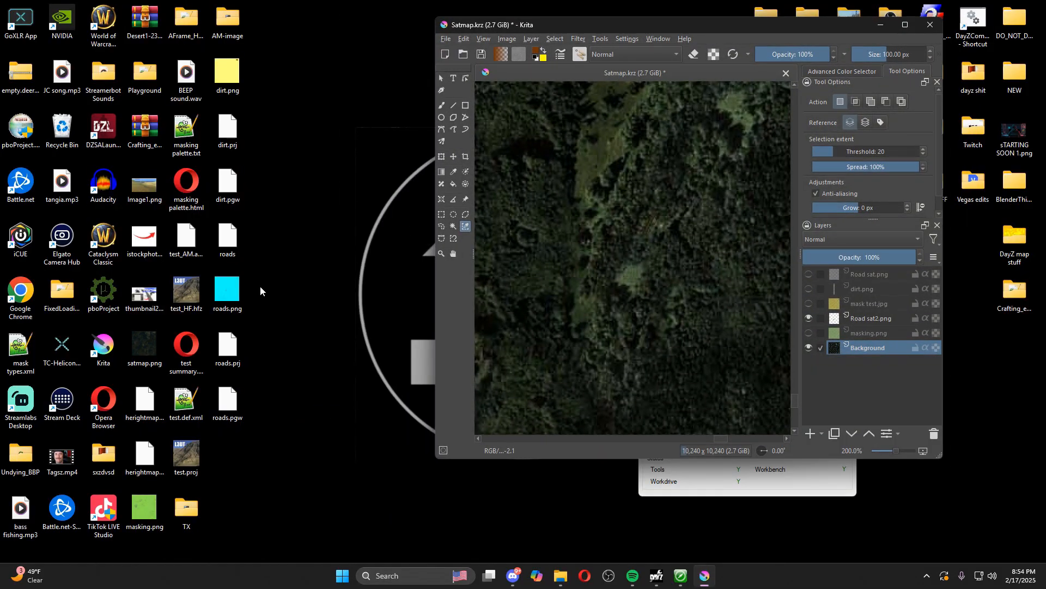
left_click_drag(233, 295, 675, 245)
left_click(697, 251)
left_click(905, 26)
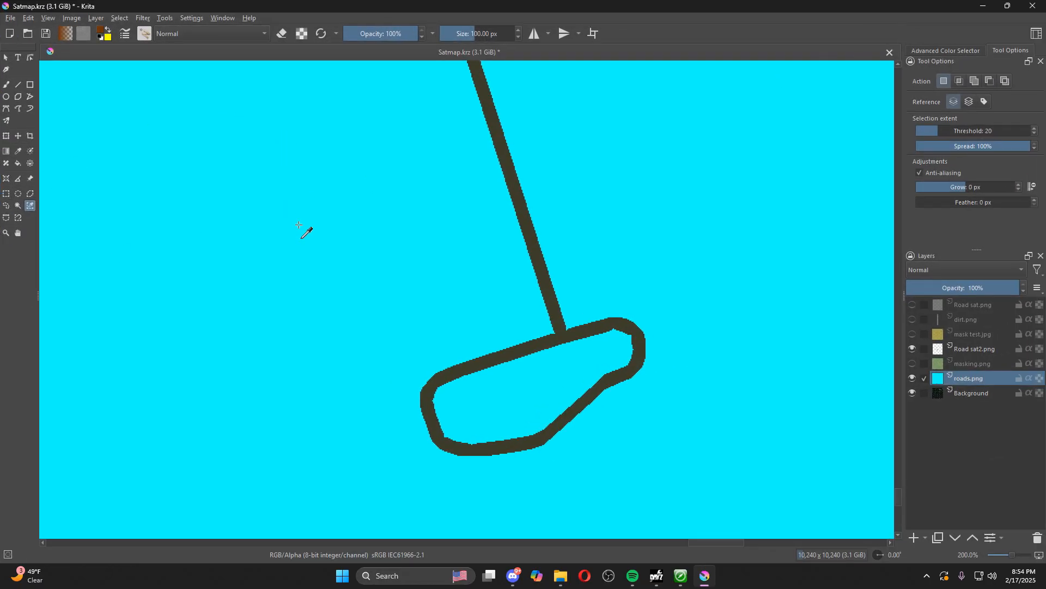
Select the cyan background of the roads.png layer by colour and delete it
scroll(303, 229, "down", 3)
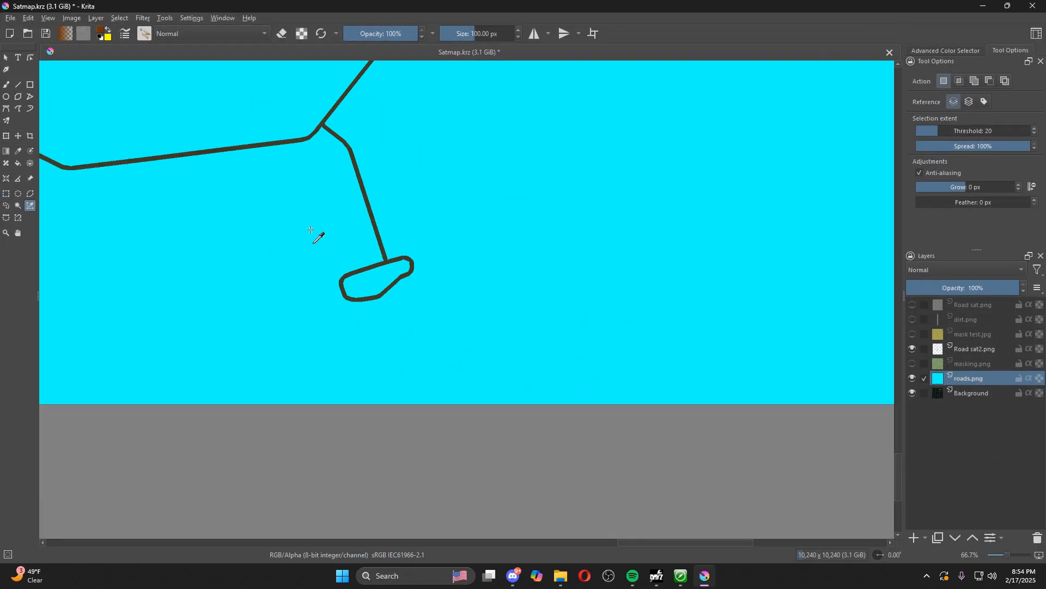
left_click(289, 222)
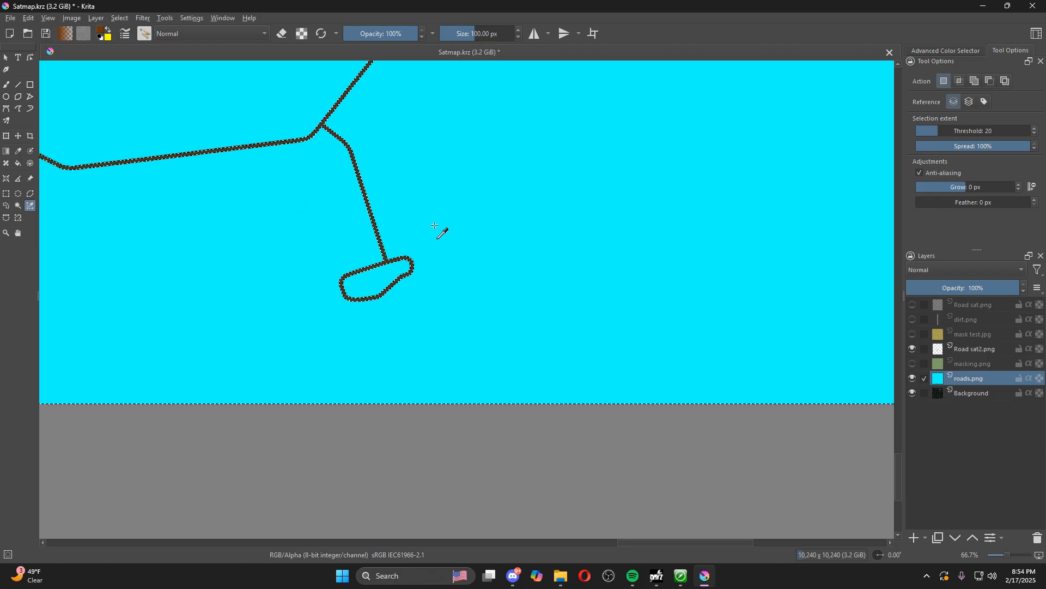
key("Delete")
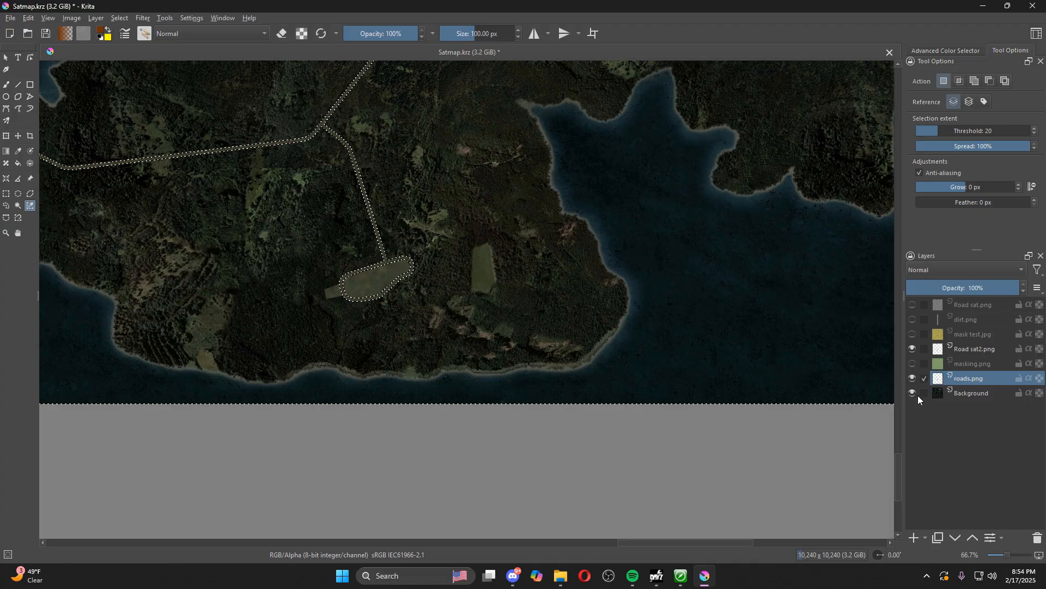
Hide the Road sat2.png layer to expose the red roads and clear the background selection
left_click(911, 349)
scroll(308, 230, "up", 4)
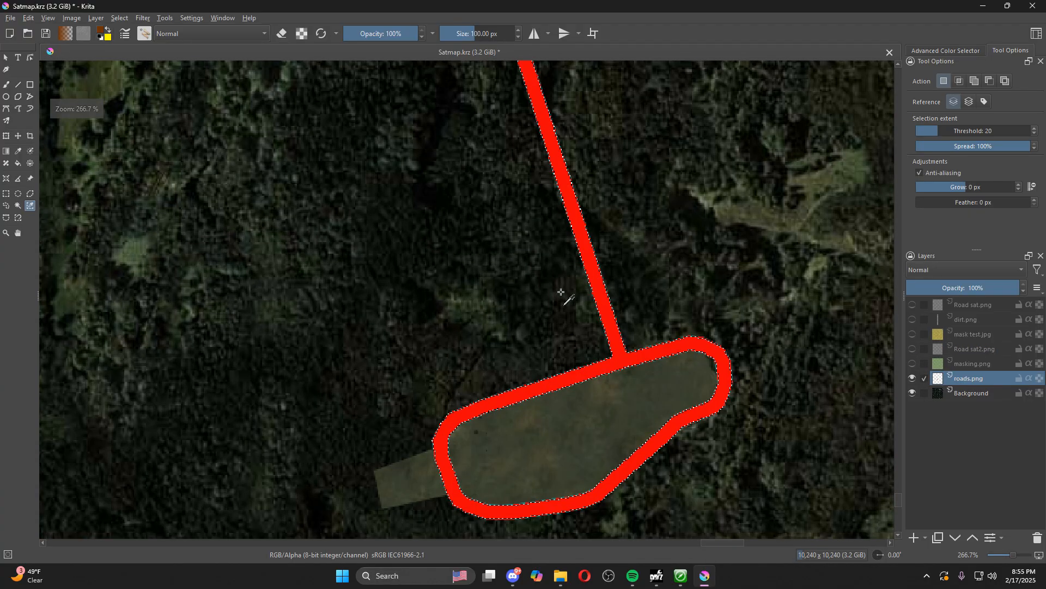
scroll(595, 256, "up", 2)
scroll(603, 279, "down", 5)
scroll(544, 361, "down", 4)
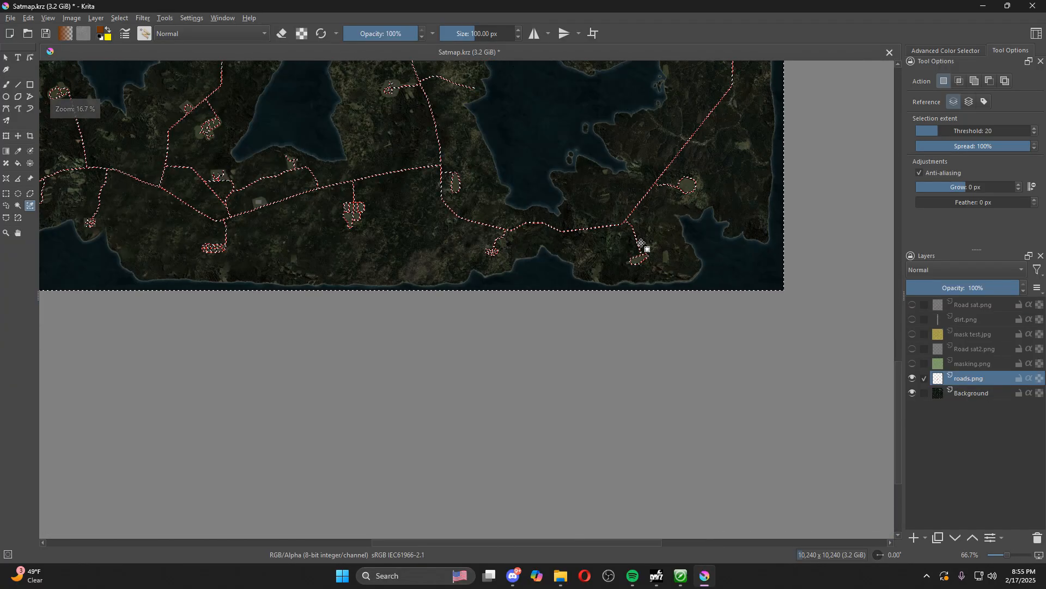
left_click(119, 18)
left_click(131, 42)
scroll(561, 177, "down", 2)
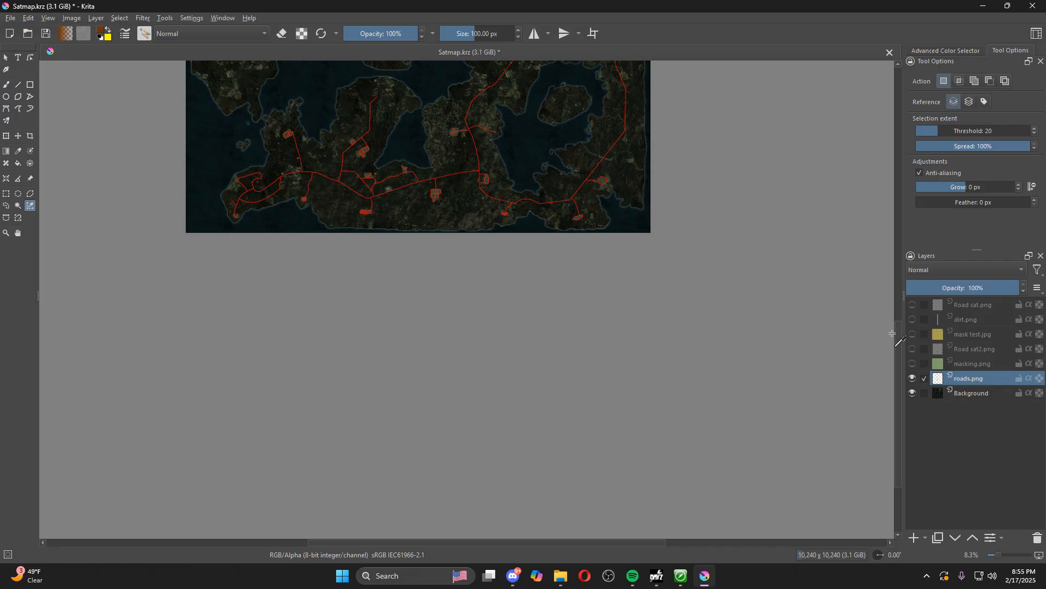
left_click_drag(898, 335, 895, 254)
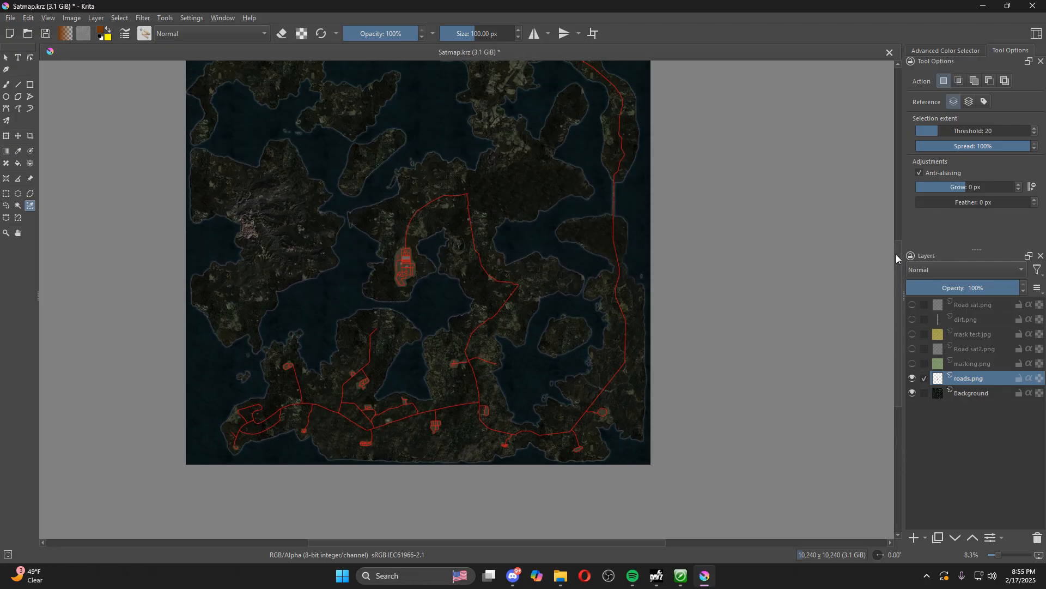
Hide the roads.png layer, show the Road sat2.png layer and examine its finished roads over the satellite map
left_click(912, 378)
left_click(911, 348)
scroll(499, 417, "up", 5)
scroll(303, 327, "down", 5)
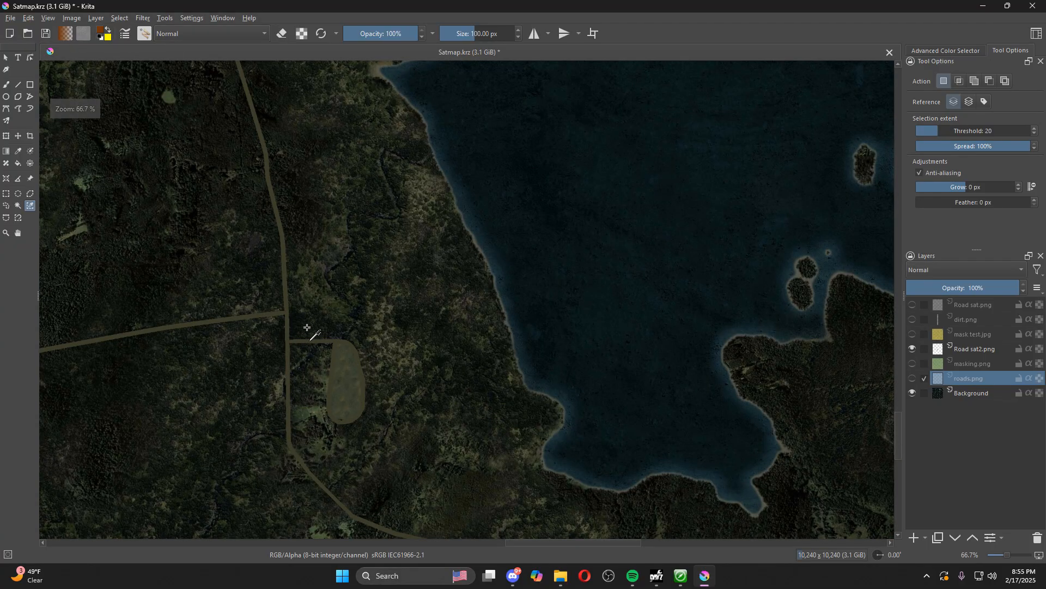
scroll(487, 404, "up", 8)
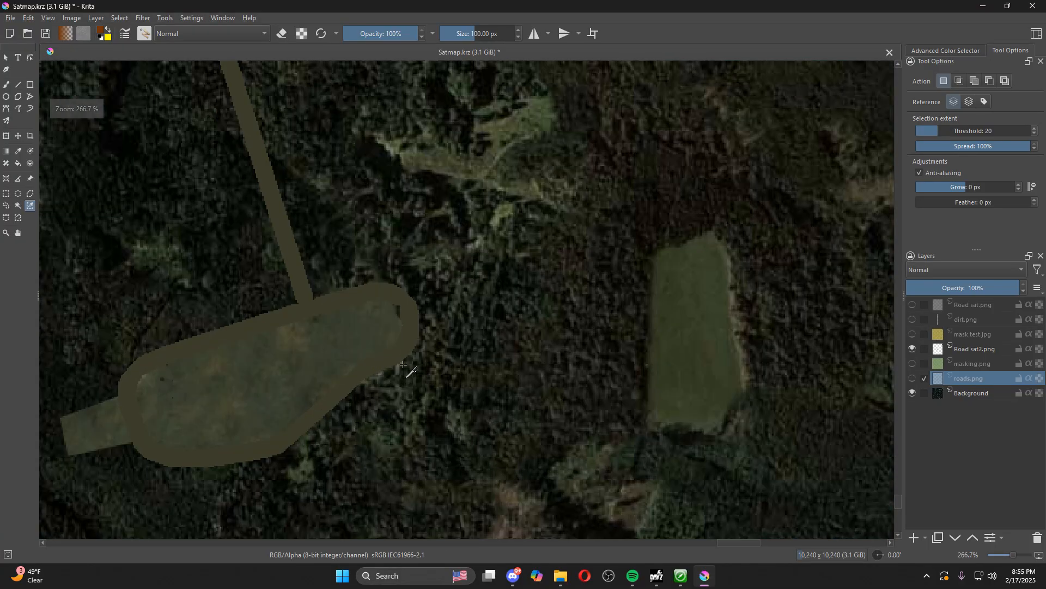
scroll(886, 368, "down", 10)
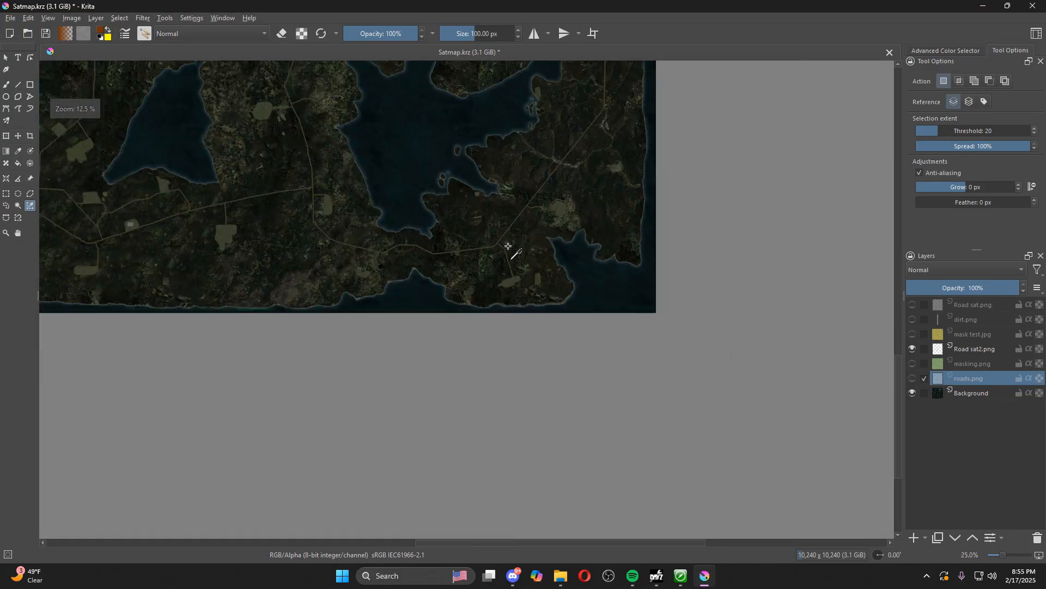
scroll(898, 341, "up", 3)
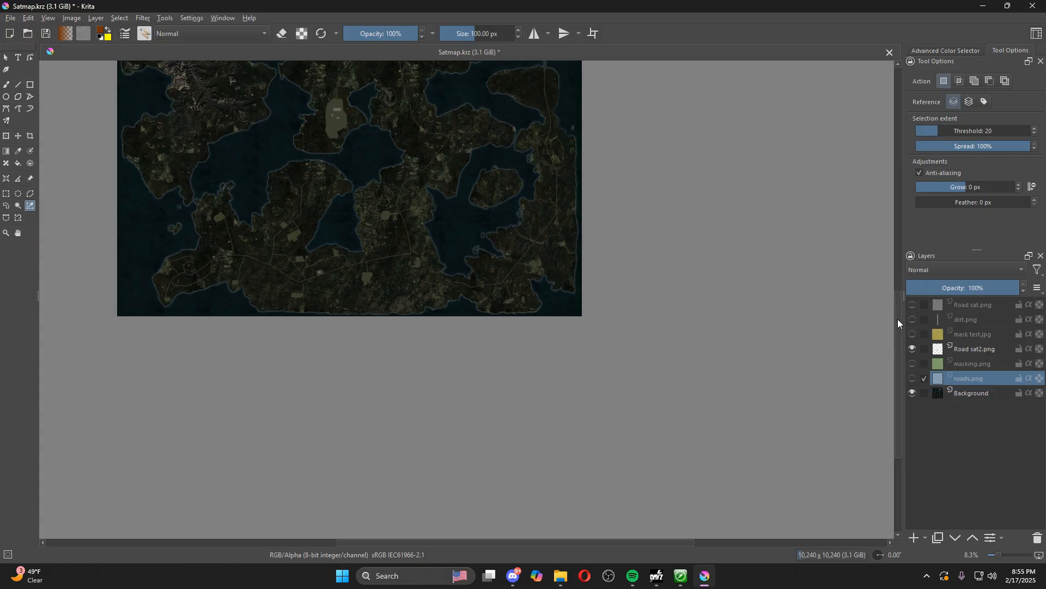
Close the DayZ Tools launcher and switch to Terrain Builder to examine the road shapes around the playground area and its connecting roads
left_click(982, 7)
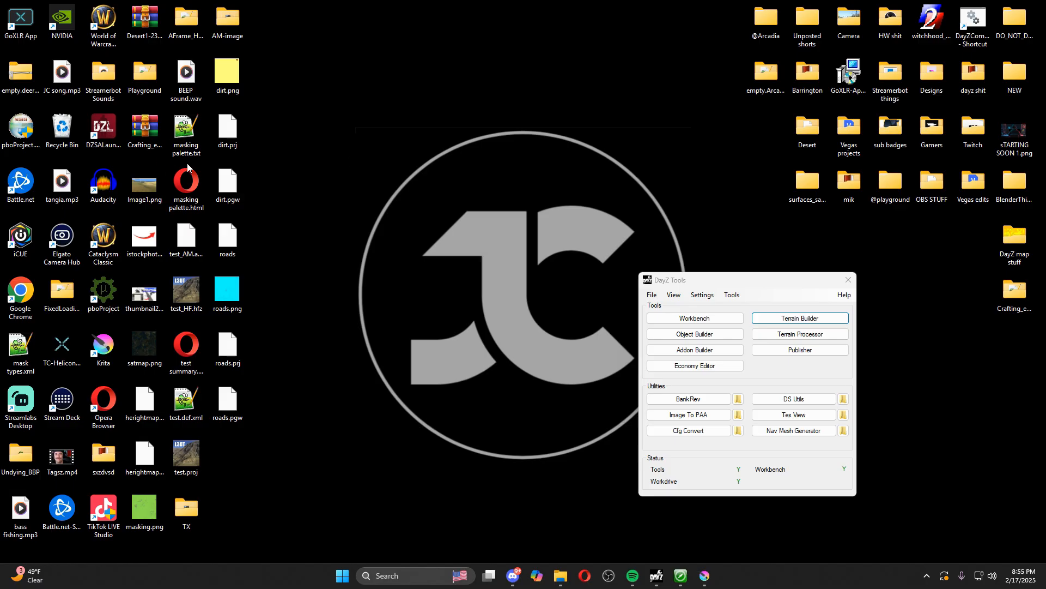
left_click(846, 280)
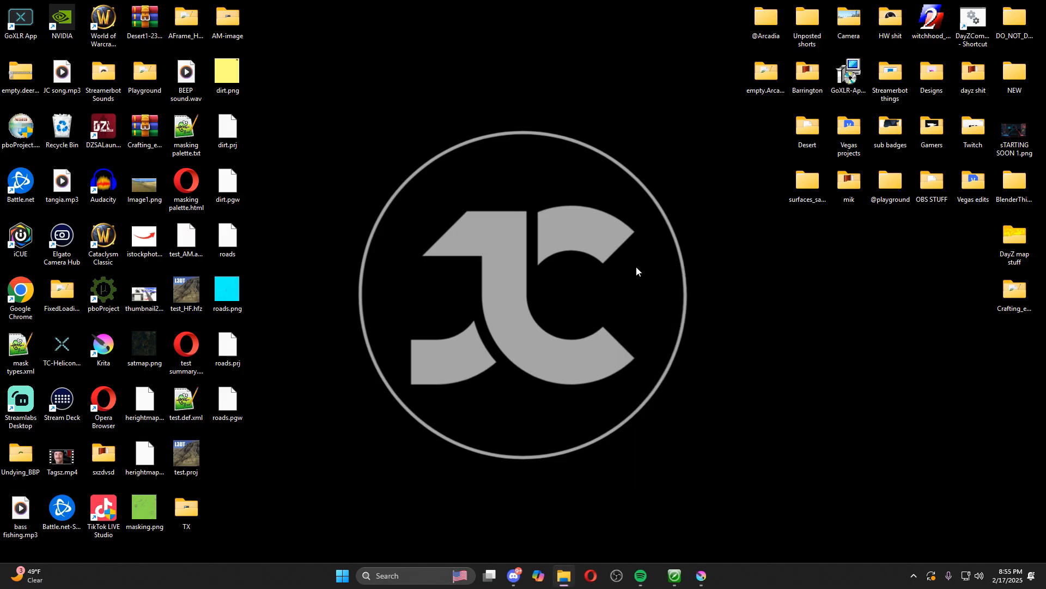
left_click(669, 575)
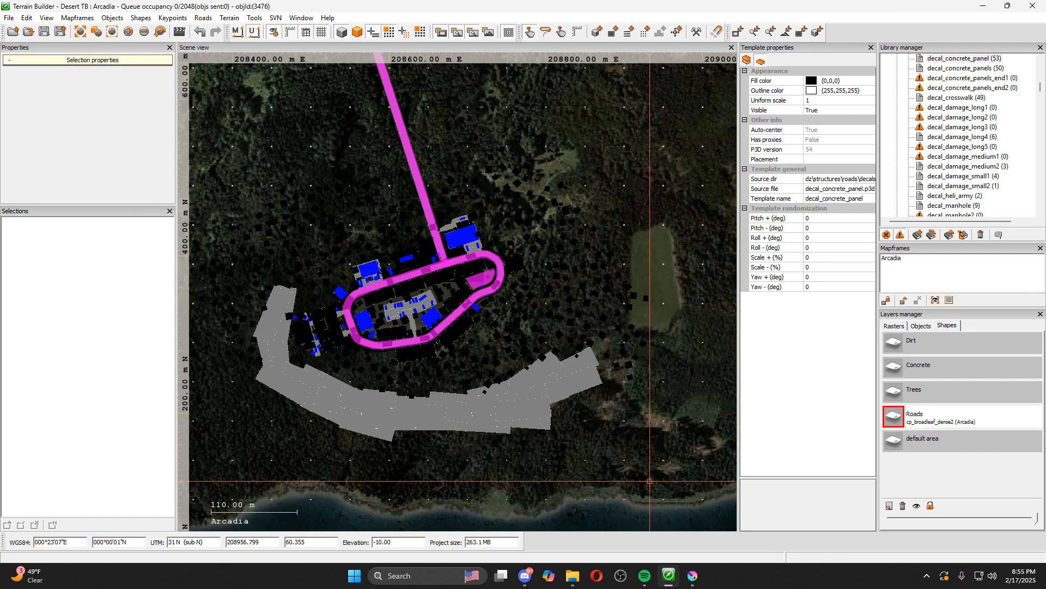
scroll(500, 251, "up", 2)
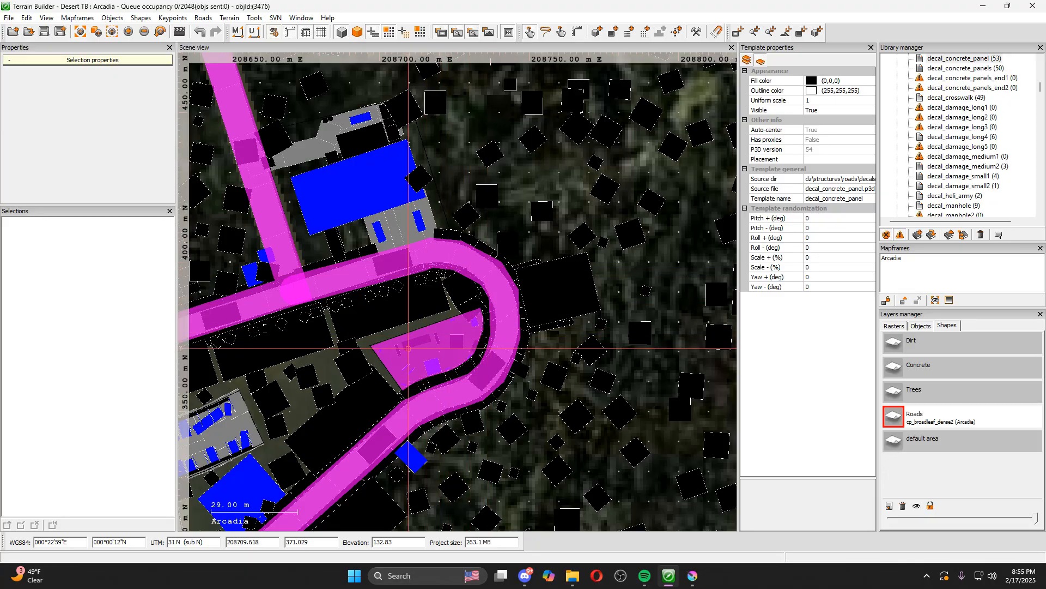
scroll(408, 349, "down", 6)
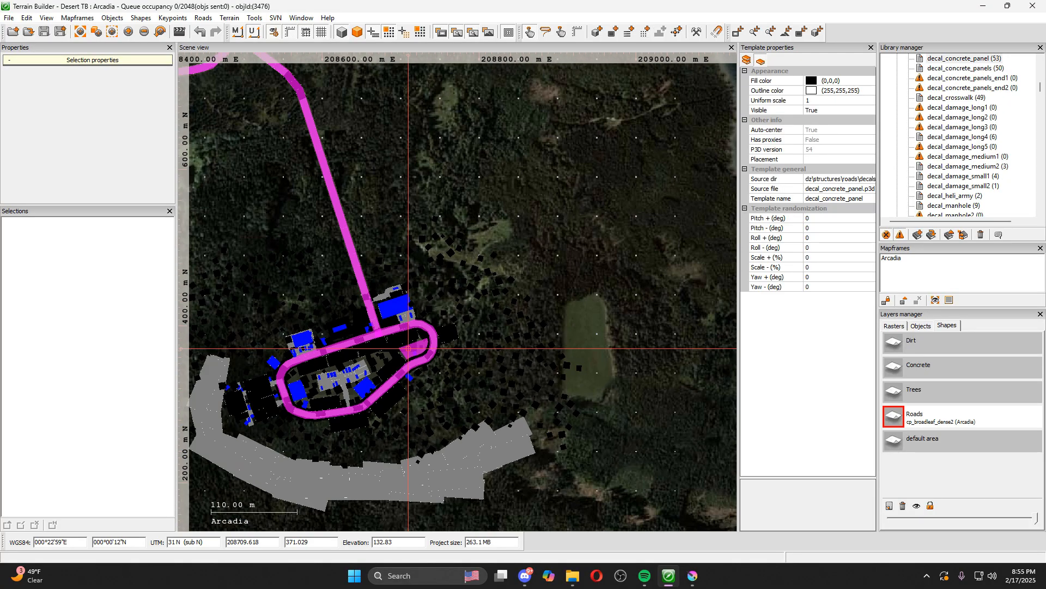
scroll(381, 379, "up", 7)
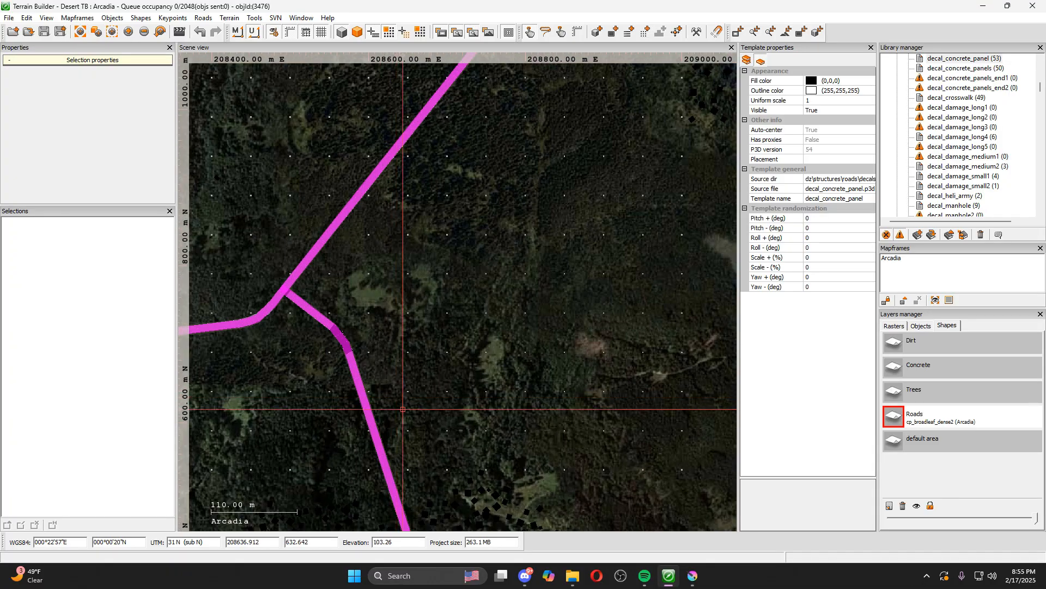
scroll(434, 443, "down", 10)
left_click_drag(475, 452, 508, 343)
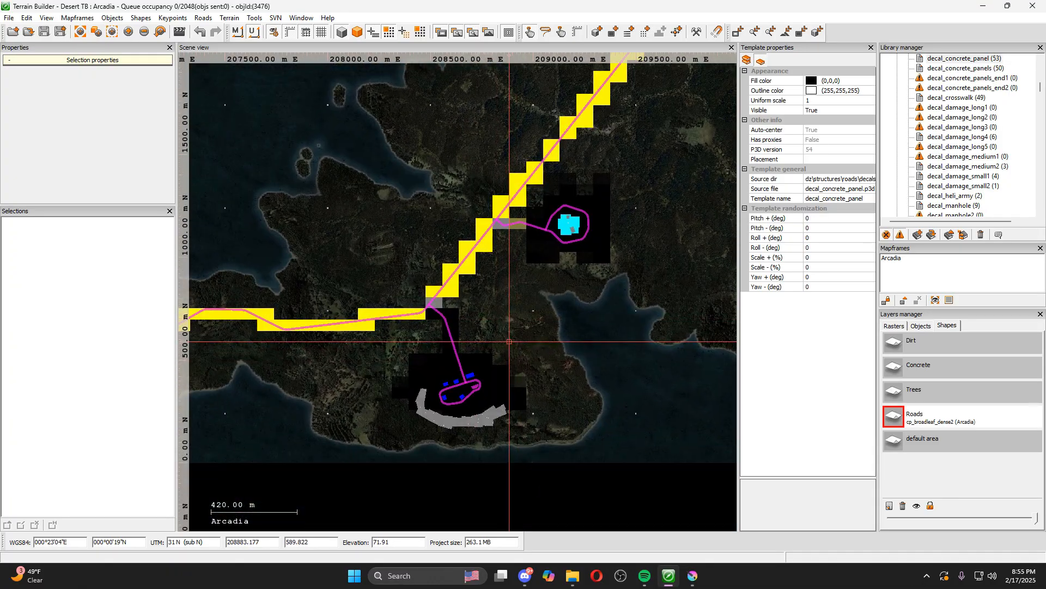